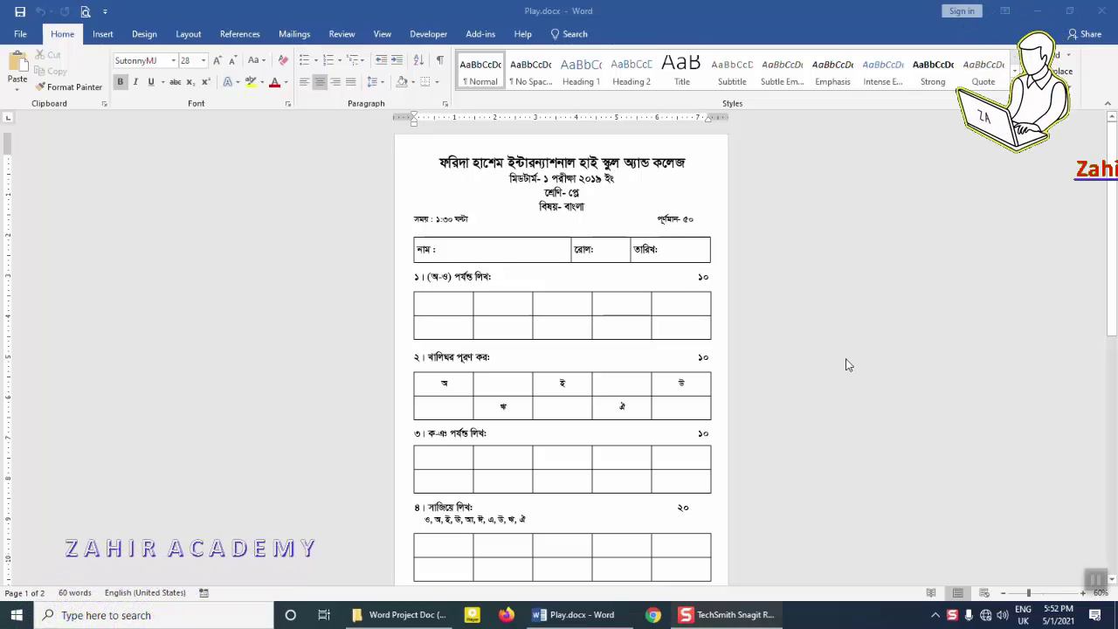
Step: Leave the finished Play.docx sample paper, show the desktop and start Word from the Start menu
{"action": "left_click", "coordinate": [653, 219]}
{"action": "scroll", "coordinate": [655, 220], "scroll_direction": "up", "scroll_amount": 3, "text": "ctrl"}
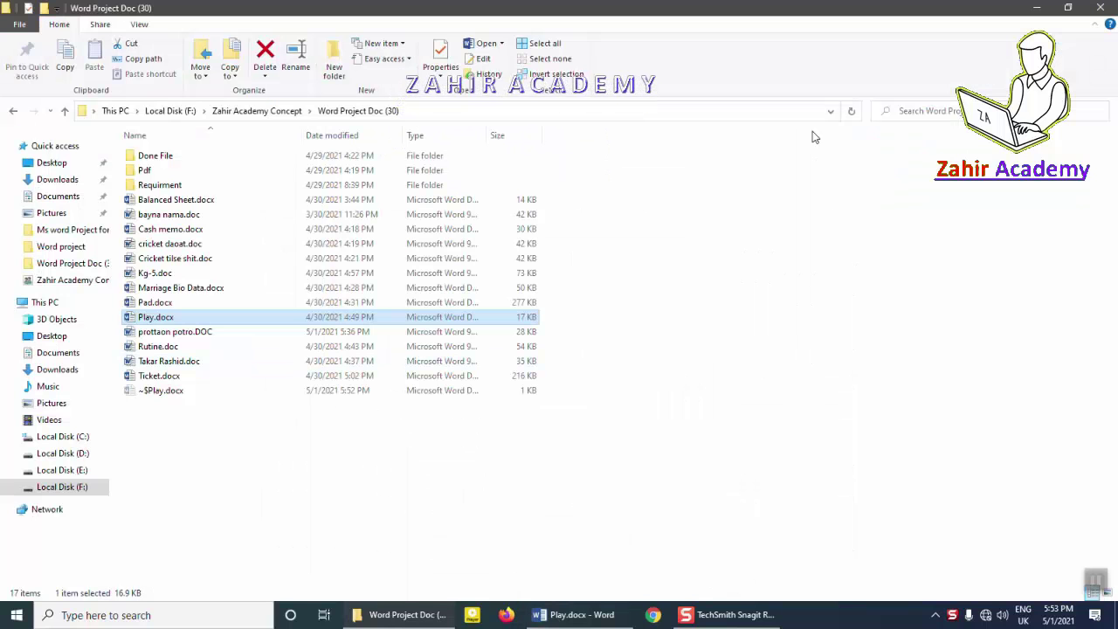
{"action": "key", "text": "super+d"}
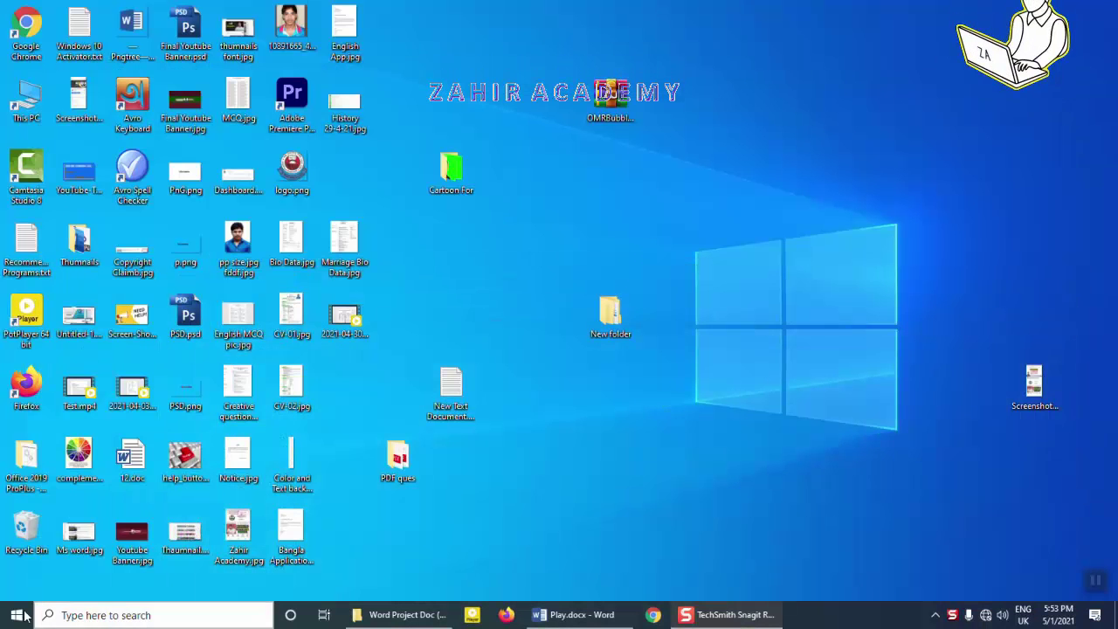
{"action": "left_click", "coordinate": [17, 615]}
{"action": "key", "text": "Escape"}
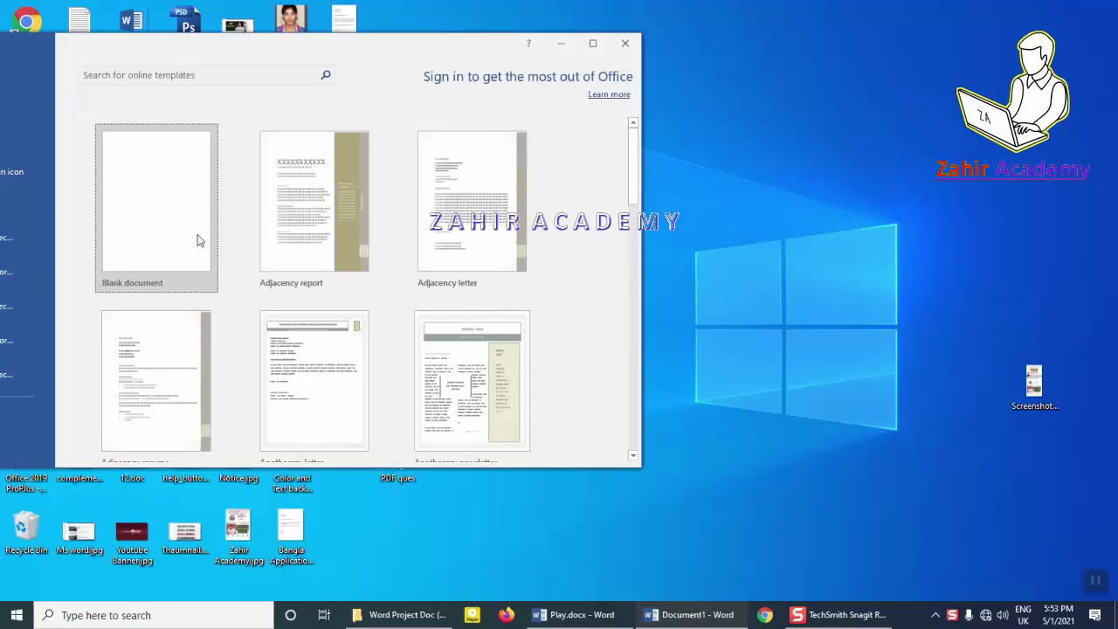
Step: Create a blank document, maximise its window and show the Layout options
{"action": "left_click", "coordinate": [195, 239]}
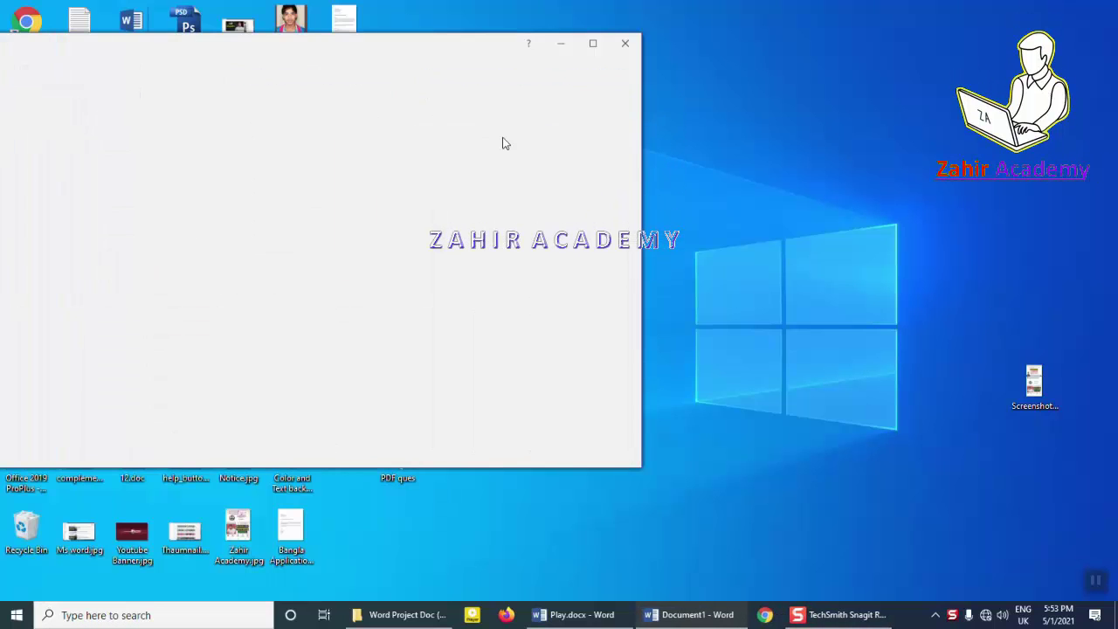
{"action": "left_click", "coordinate": [599, 44]}
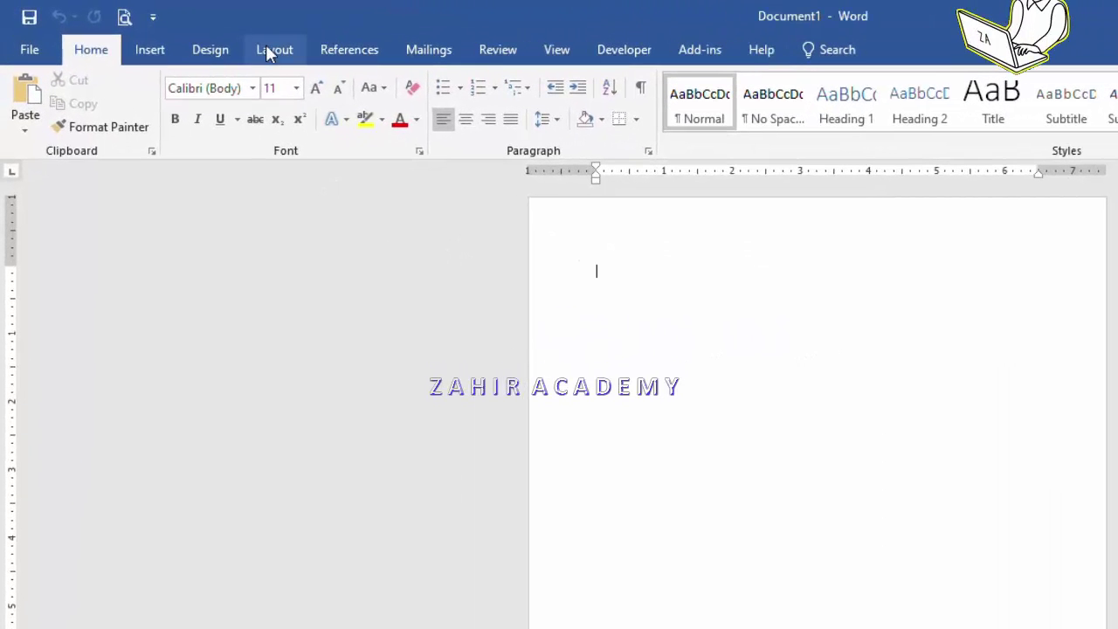
{"action": "left_click", "coordinate": [268, 52]}
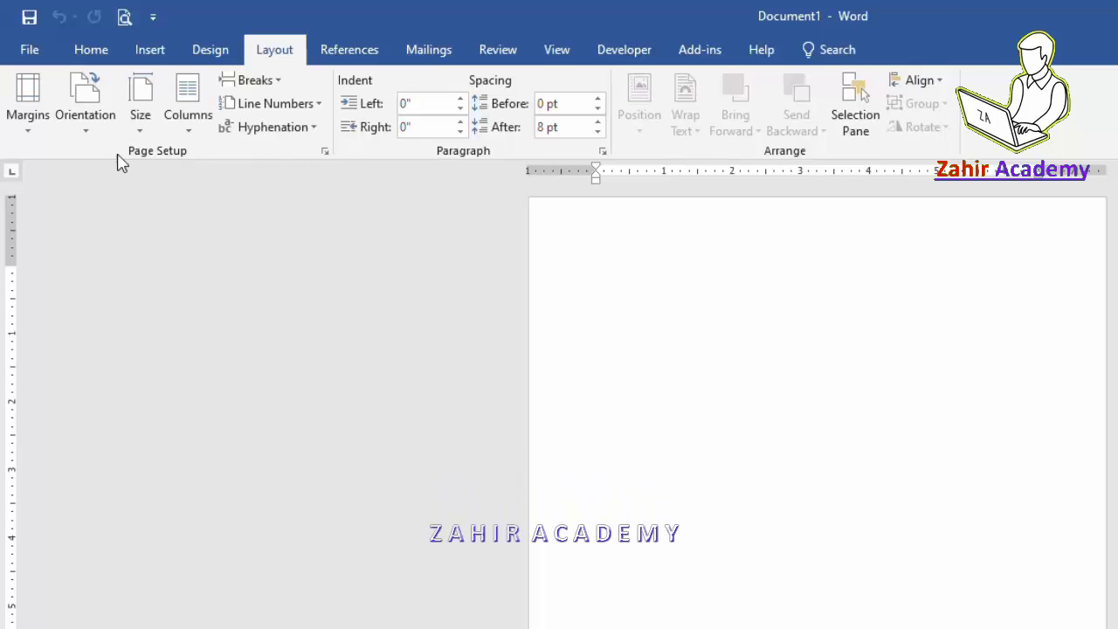
Step: In Page Setup, set the top, bottom, left and right margins to 0.5 inch
{"action": "left_click", "coordinate": [326, 153]}
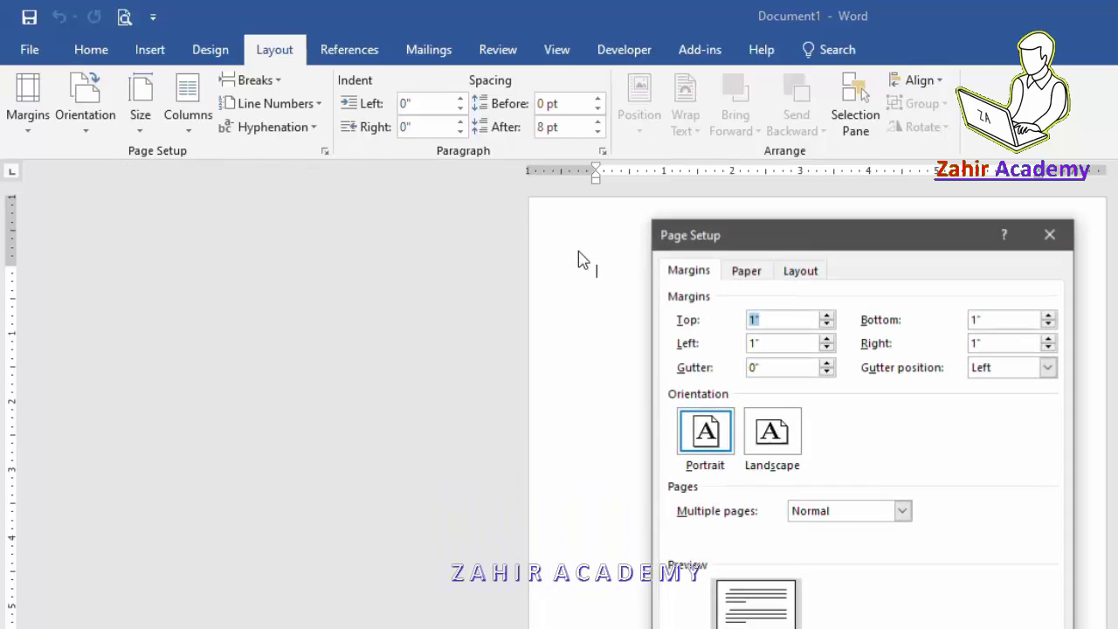
{"action": "double_click", "coordinate": [774, 319]}
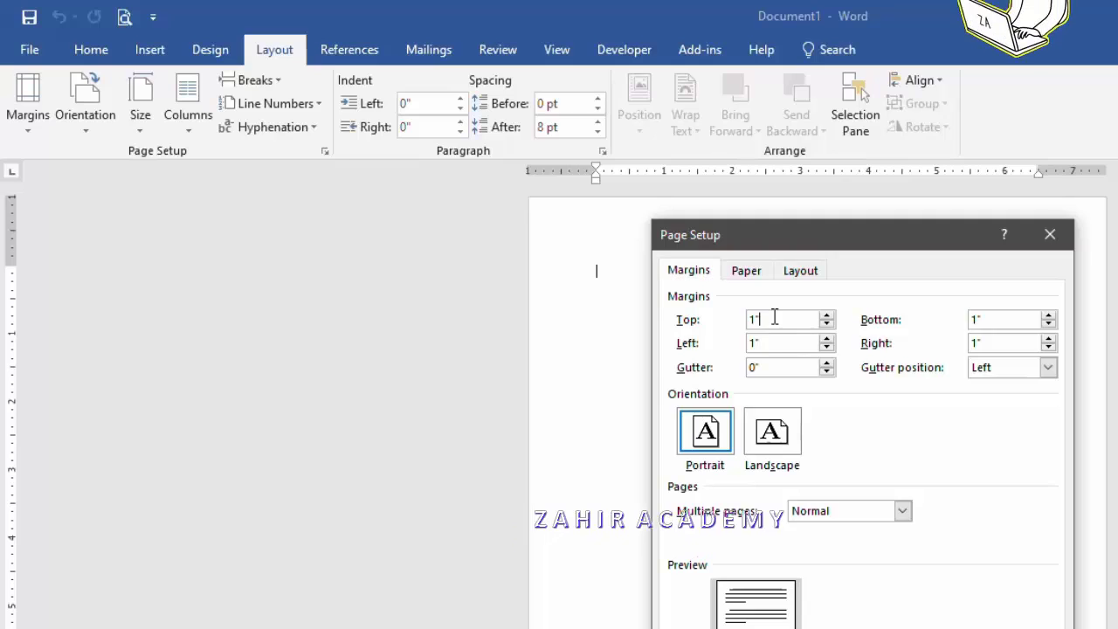
{"action": "key", "text": "BackSpace"}
{"action": "type", "text": "."}
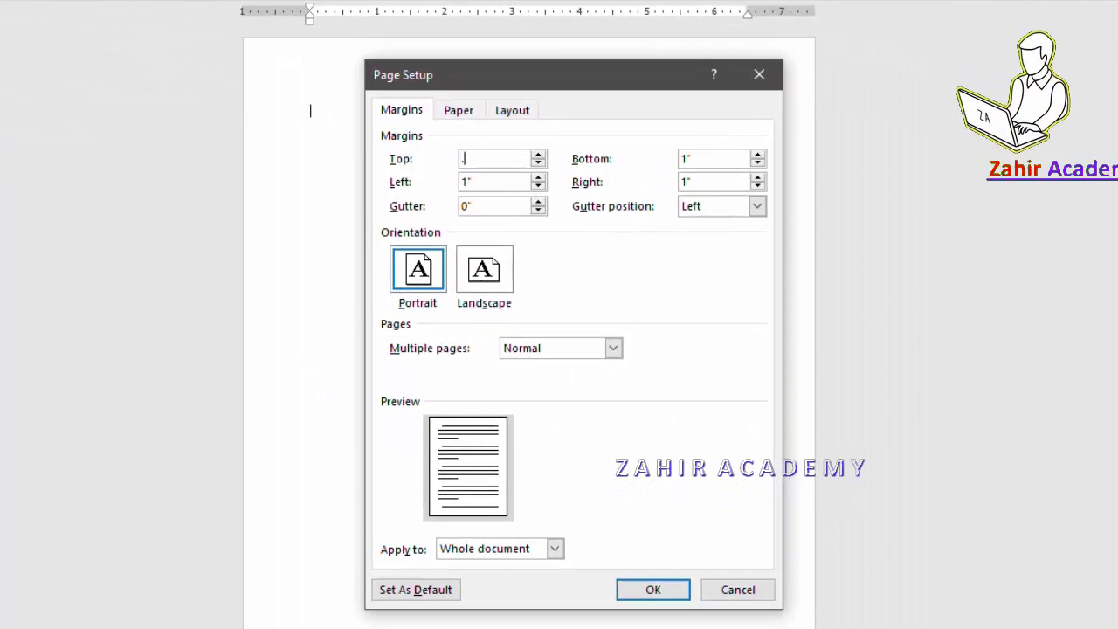
{"action": "type", "text": "5"}
{"action": "key", "text": "Tab"}
{"action": "type", "text": ".5"}
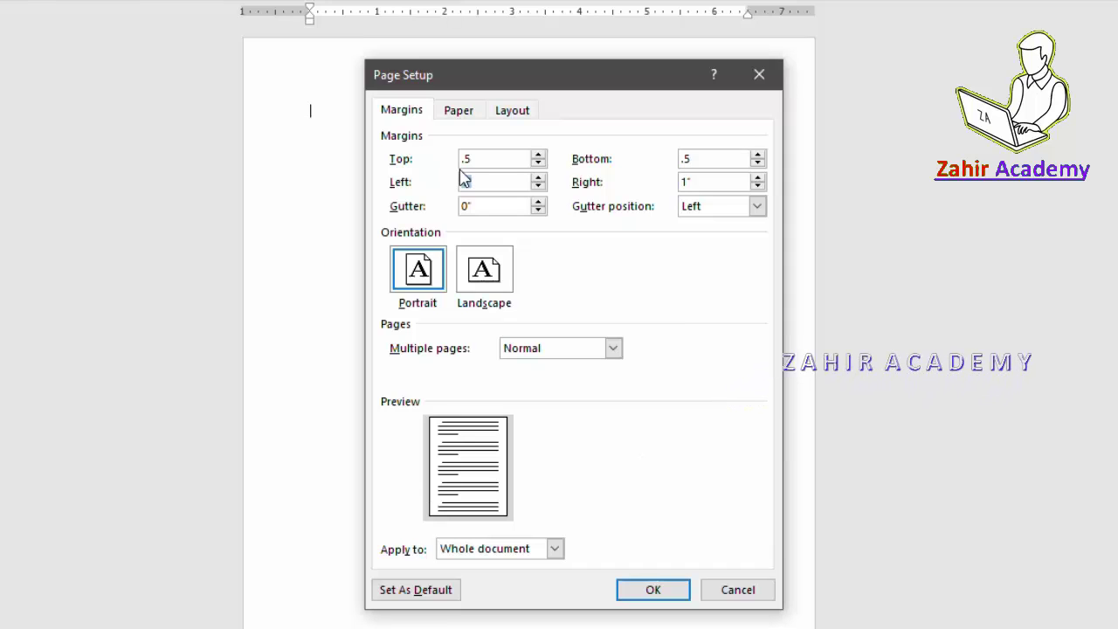
{"action": "key", "text": "BackSpace"}
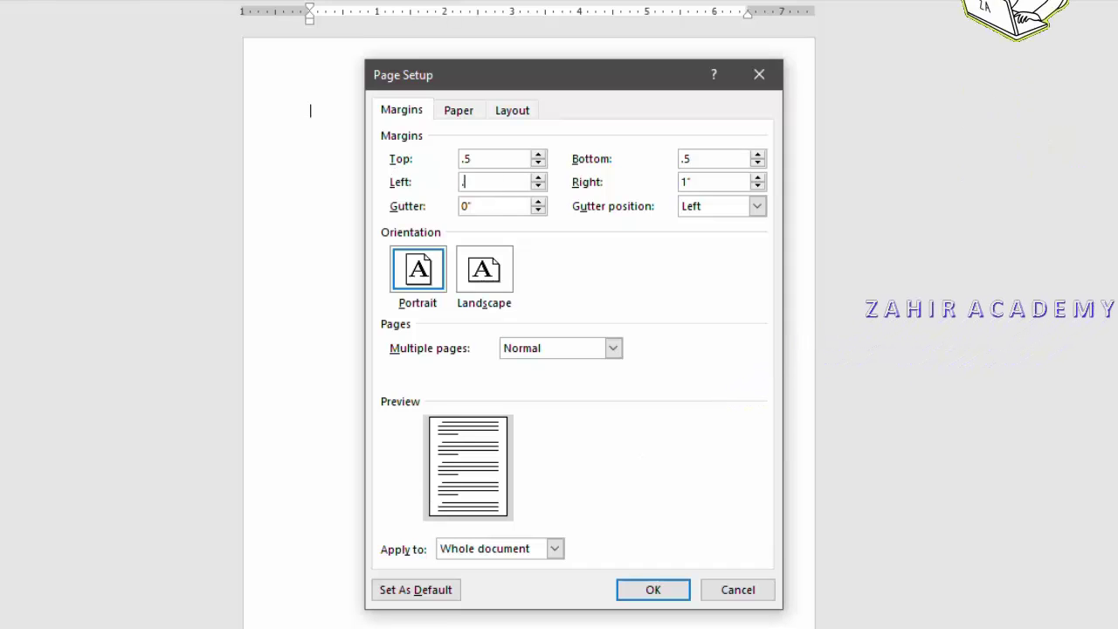
{"action": "type", "text": ".5"}
{"action": "key", "text": "Tab"}
{"action": "type", "text": "."}
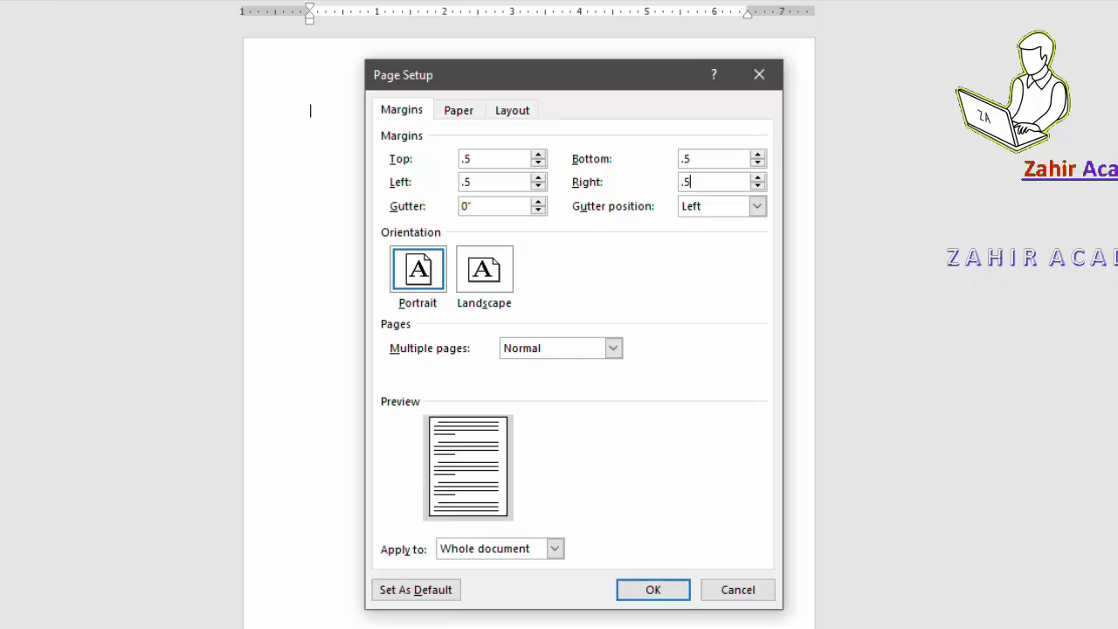
Step: Choose A4 paper (8.27 × 11.69 in) and apply the page settings
{"action": "left_click", "coordinate": [463, 117]}
{"action": "left_click", "coordinate": [437, 167]}
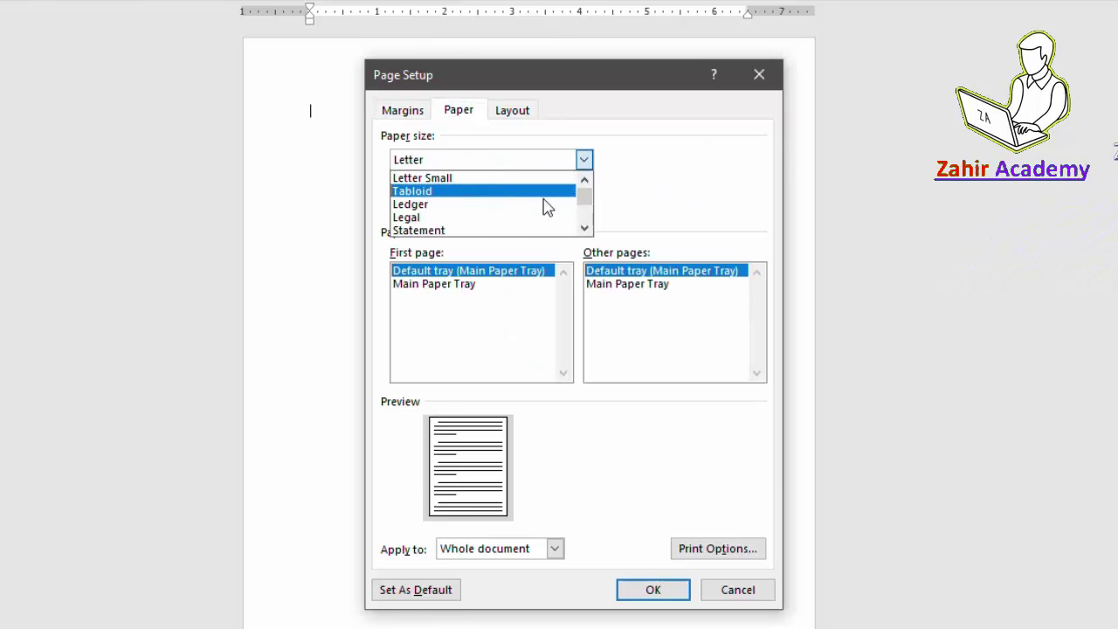
{"action": "scroll", "coordinate": [511, 222], "scroll_direction": "down", "scroll_amount": 1}
{"action": "scroll", "coordinate": [432, 217], "scroll_direction": "down", "scroll_amount": 1}
{"action": "left_click", "coordinate": [431, 217]}
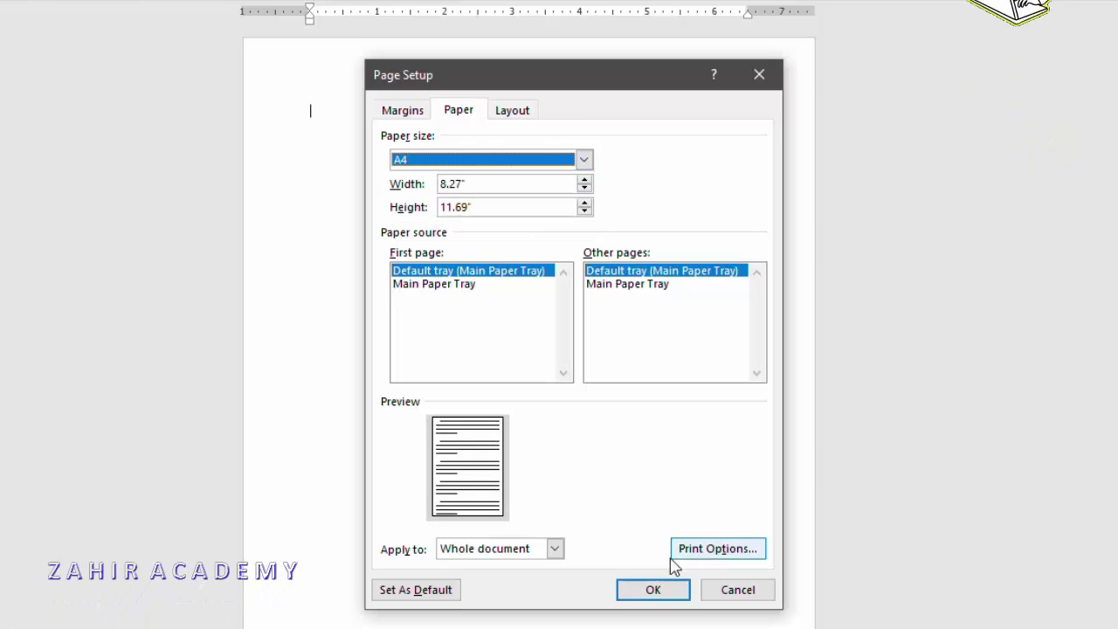
{"action": "left_click", "coordinate": [653, 589]}
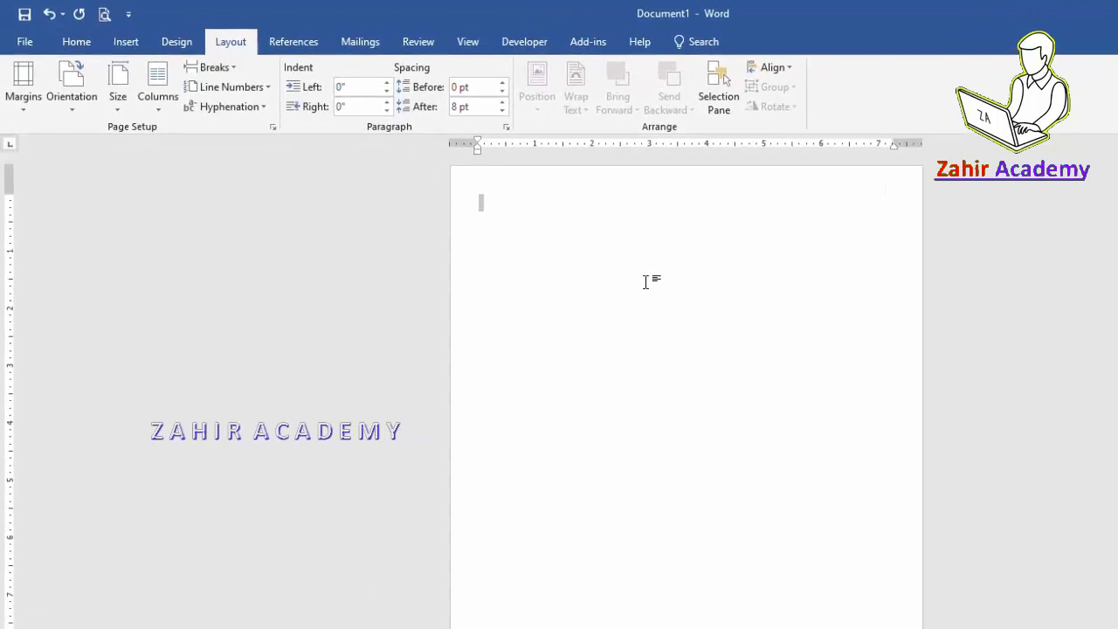
Step: Set the typing font to SutonnyMJ at 18 pt, then bring up Paragraph settings
{"action": "left_click", "coordinate": [90, 52]}
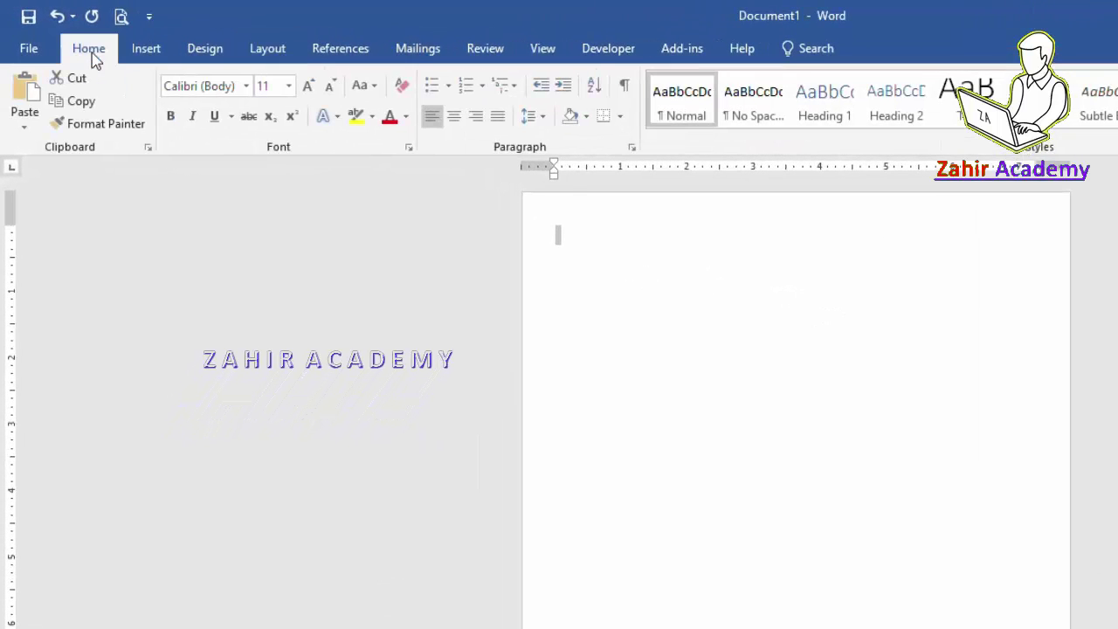
{"action": "left_click", "coordinate": [247, 86]}
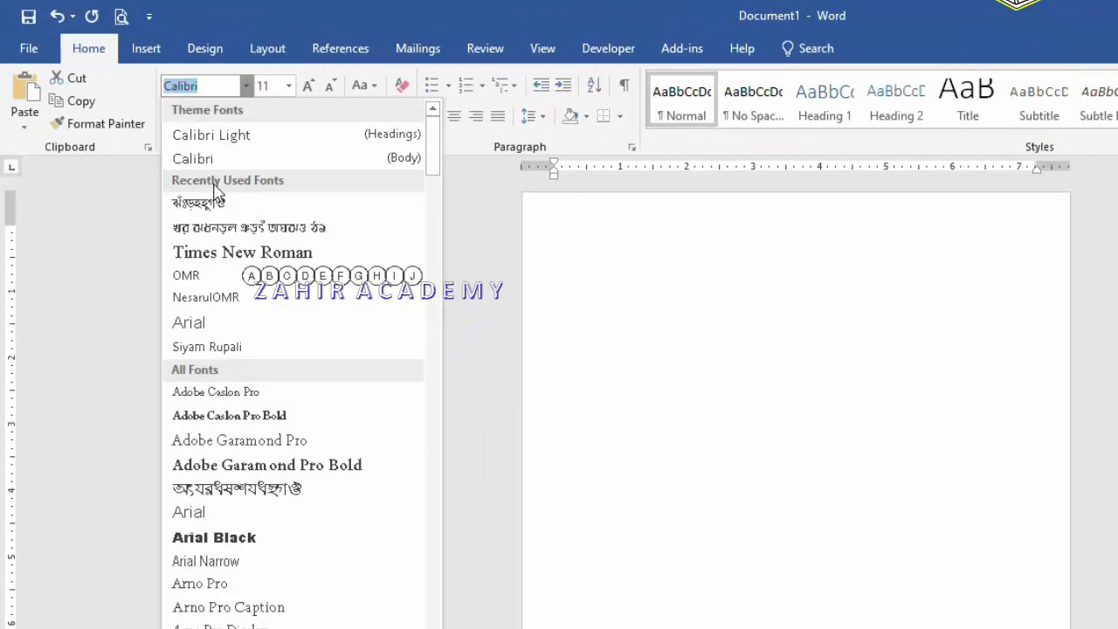
{"action": "left_click", "coordinate": [215, 197]}
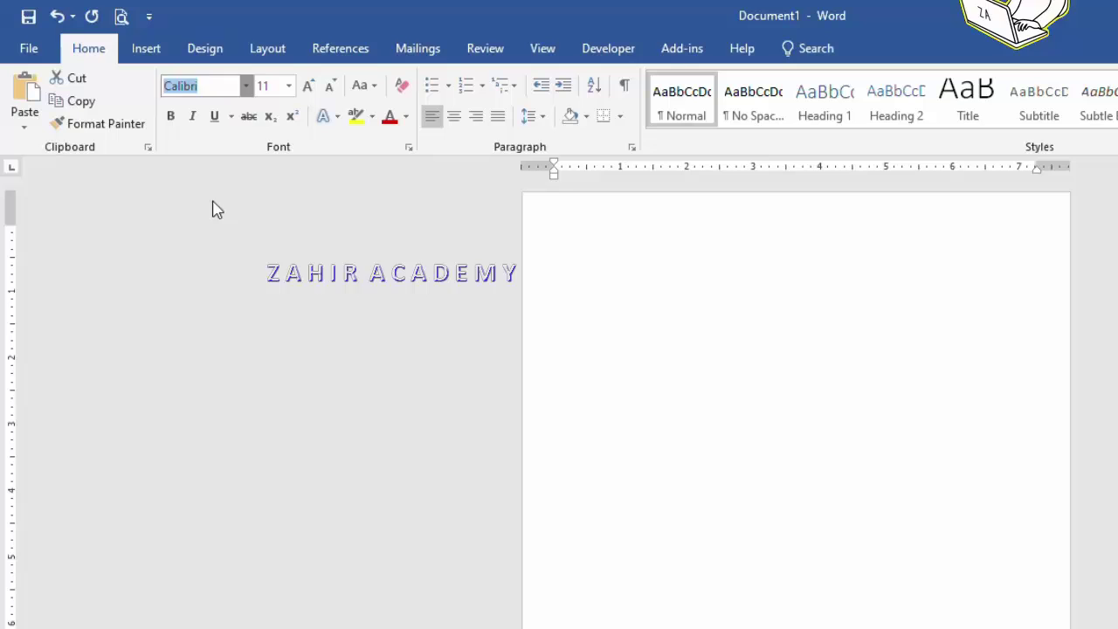
{"action": "left_click", "coordinate": [289, 85]}
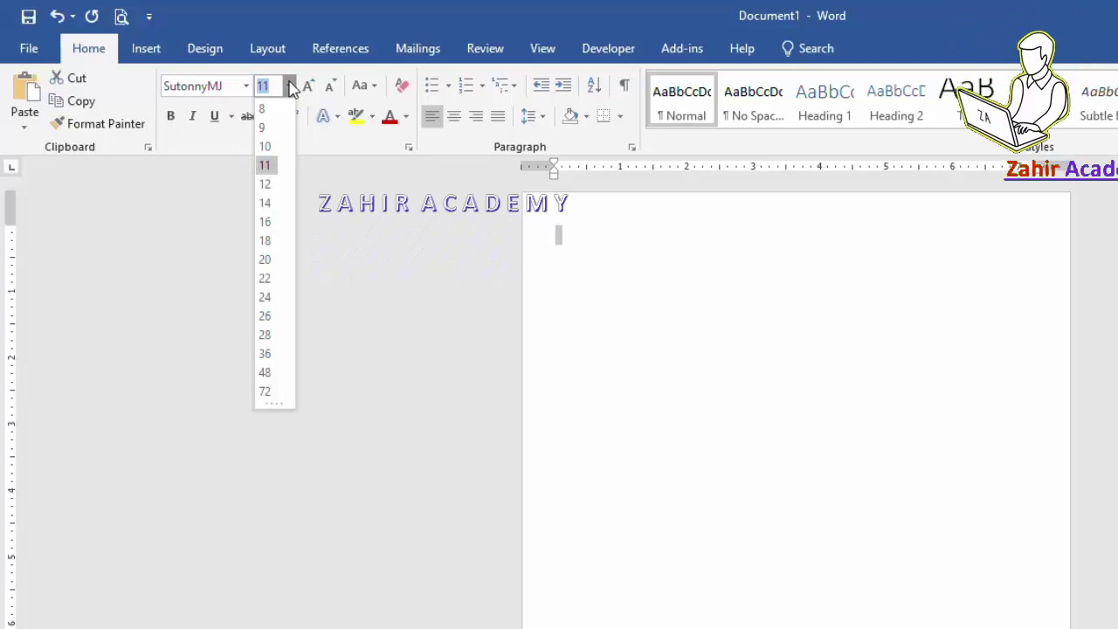
{"action": "left_click", "coordinate": [265, 241]}
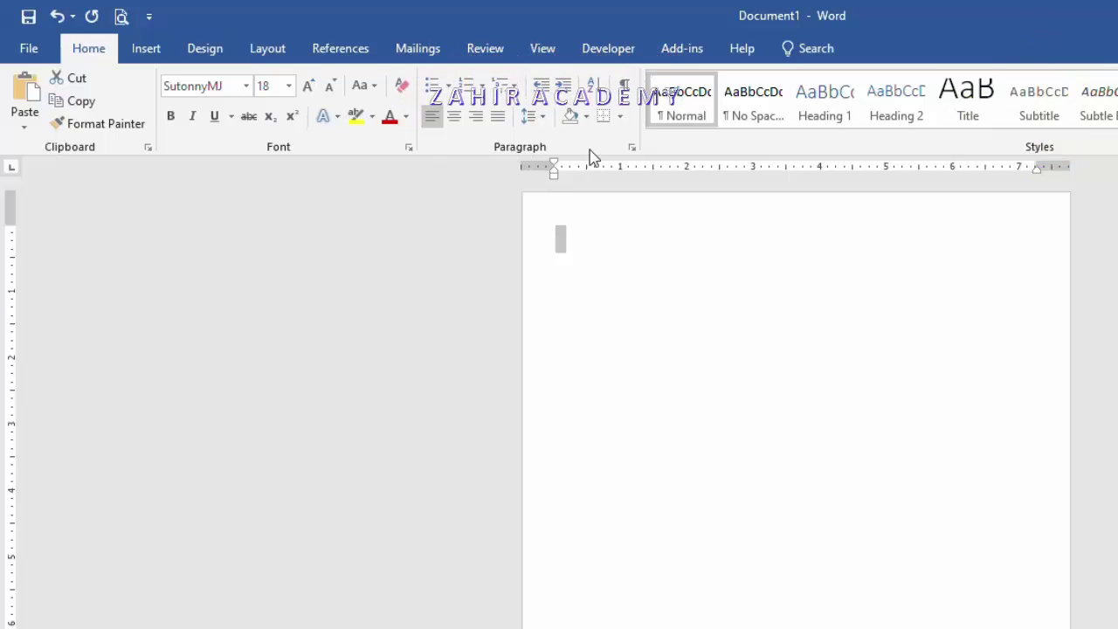
{"action": "left_click", "coordinate": [632, 148]}
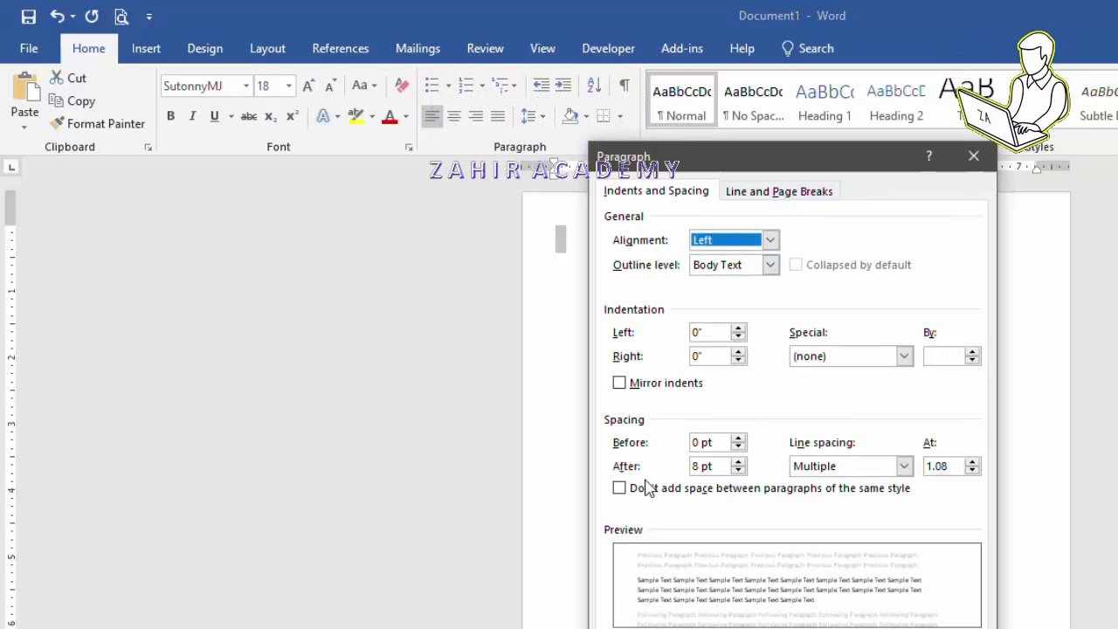
Step: Set paragraph spacing after to 0 pt with Single line spacing
{"action": "left_click", "coordinate": [737, 470]}
{"action": "left_click", "coordinate": [738, 471]}
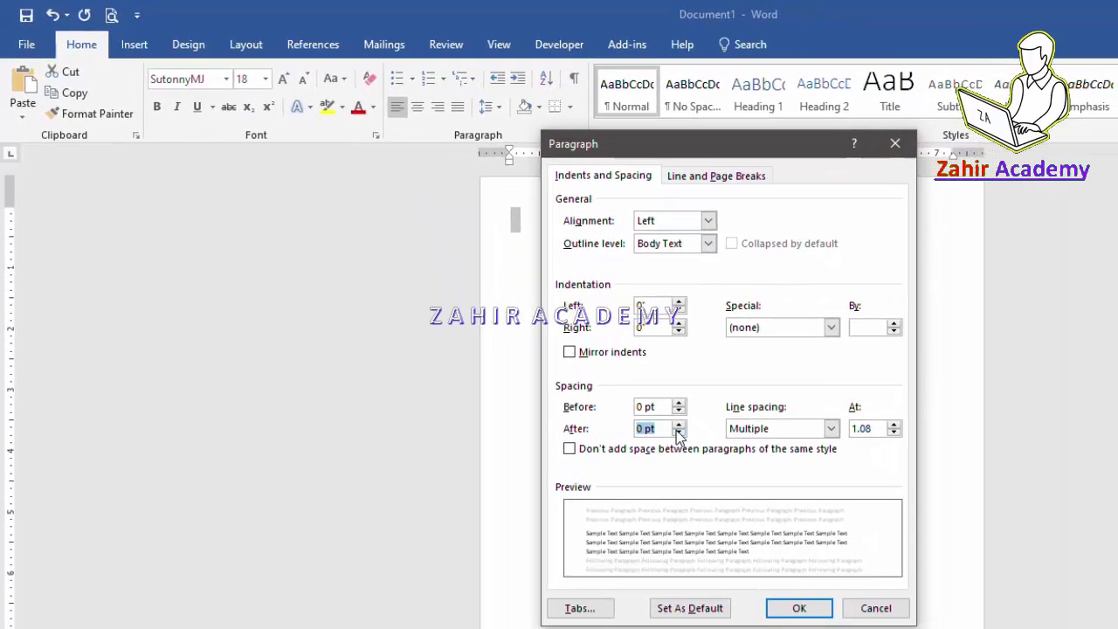
{"action": "left_click", "coordinate": [765, 435]}
{"action": "left_click", "coordinate": [749, 442]}
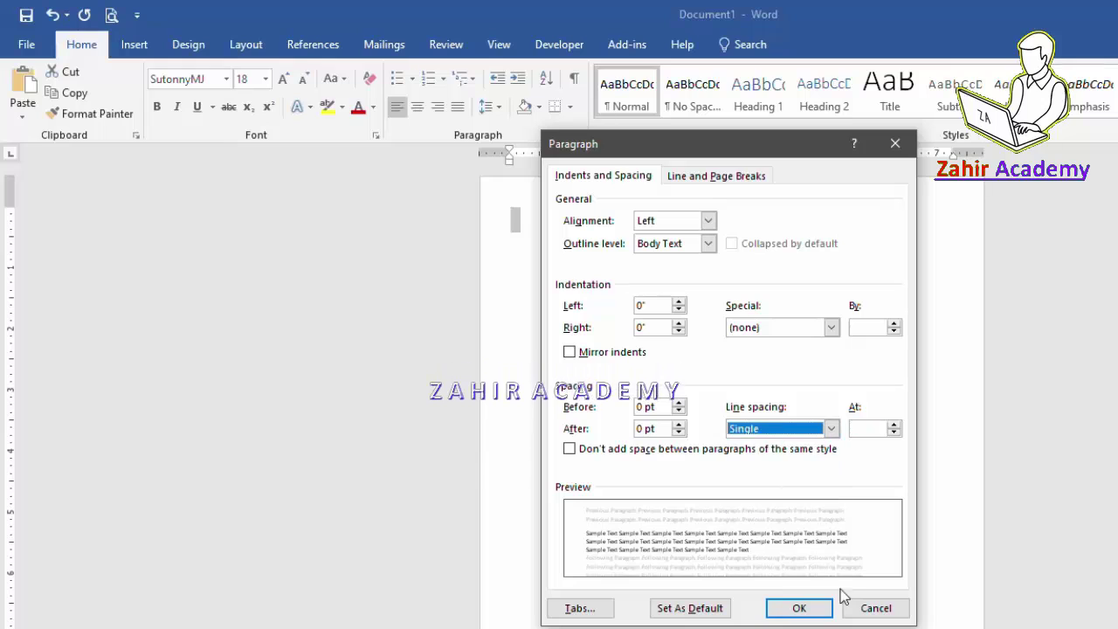
{"action": "left_click", "coordinate": [798, 607]}
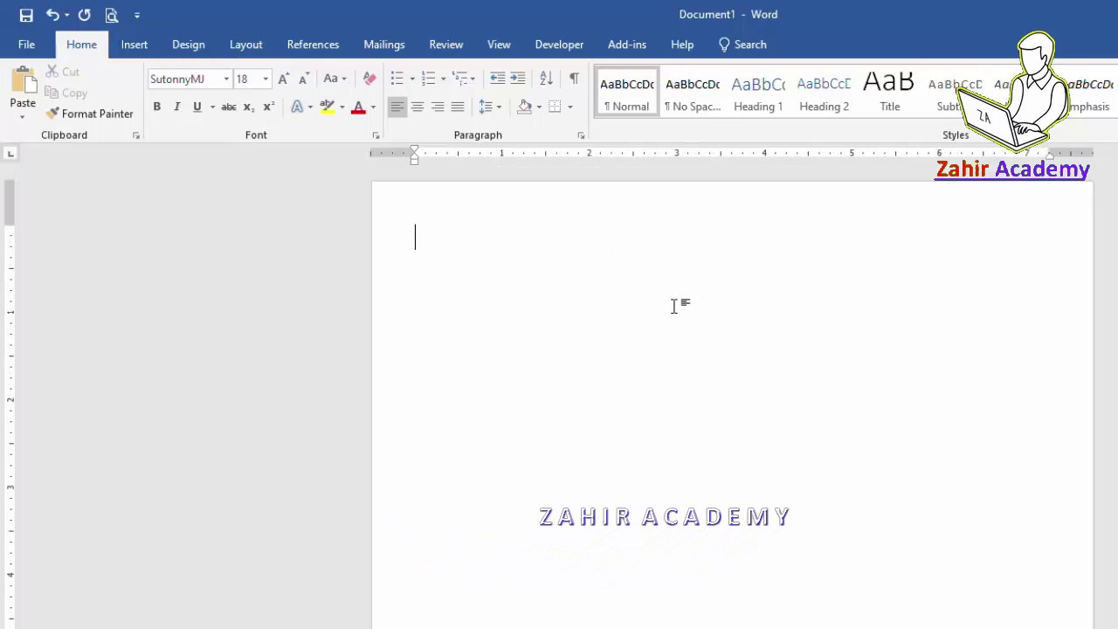
Step: Type and centre the school name heading, then add the exam line মিডটার্ম- ১ পরীক্ষা- ২০১৯ ইং
{"action": "type", "text": "ফরিদা হা"}
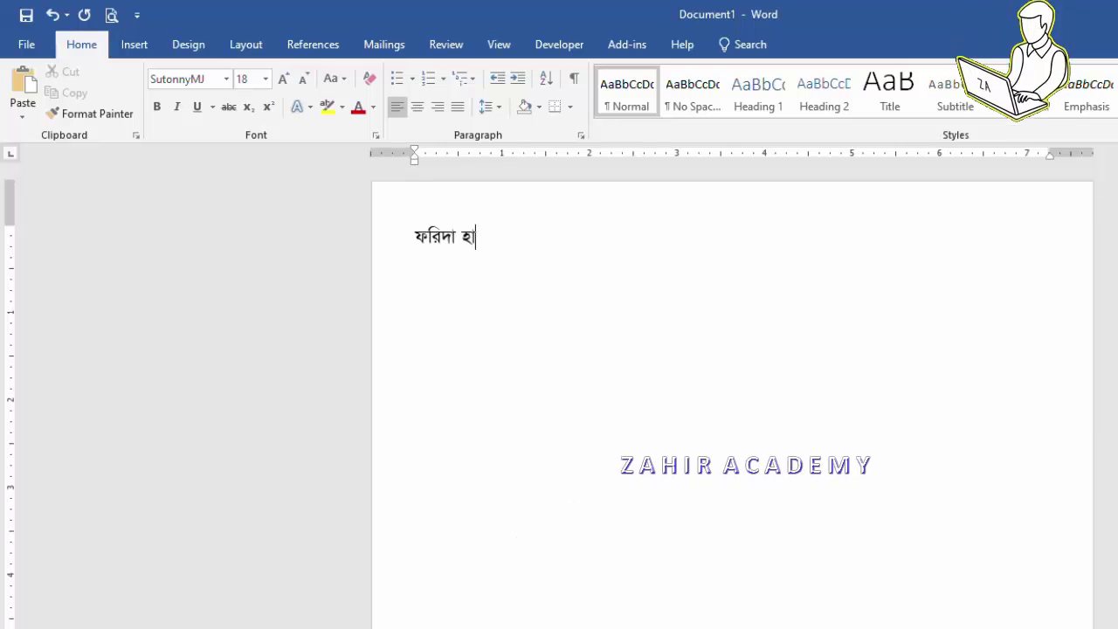
{"action": "type", "text": "শেম ইন্টারন্য"}
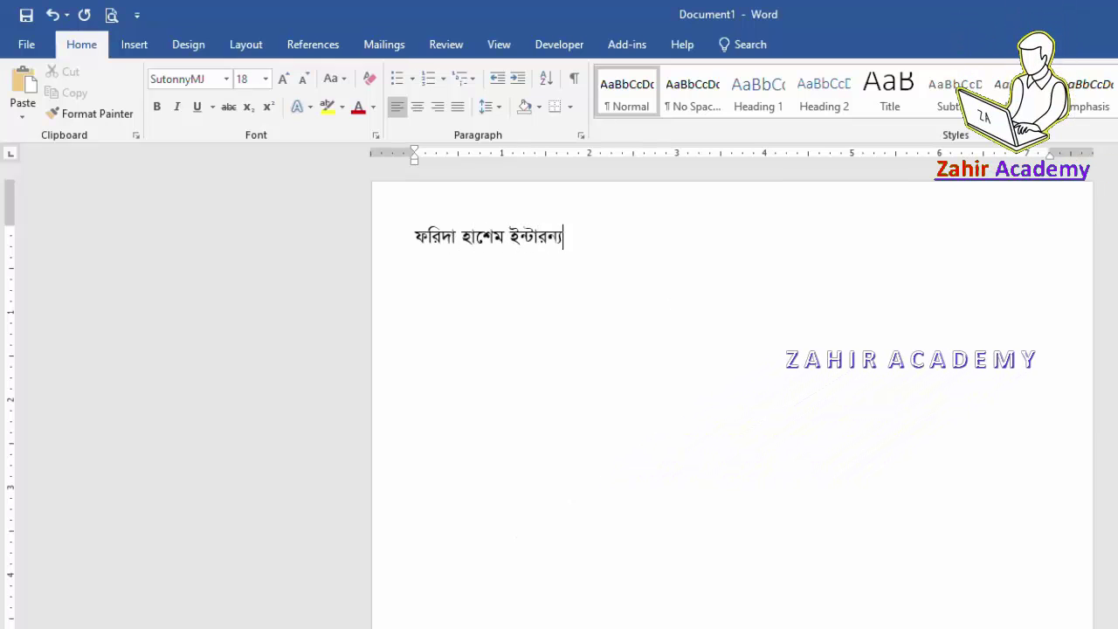
{"action": "type", "text": "াশনাল হাই স"}
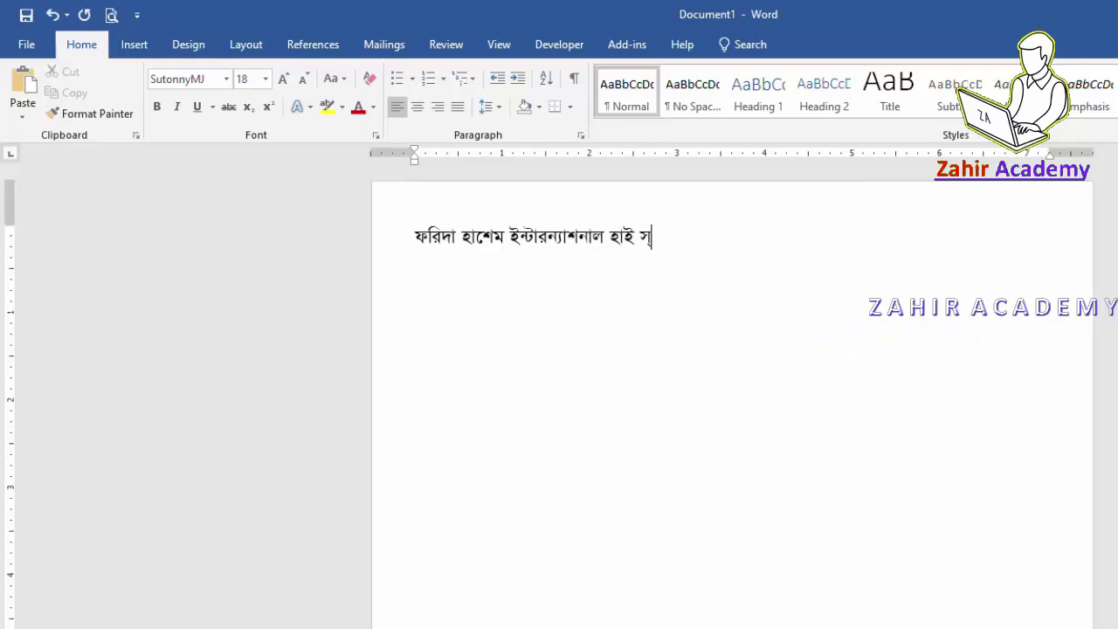
{"action": "type", "text": "্কুল অ্যান্ড কলেজ"}
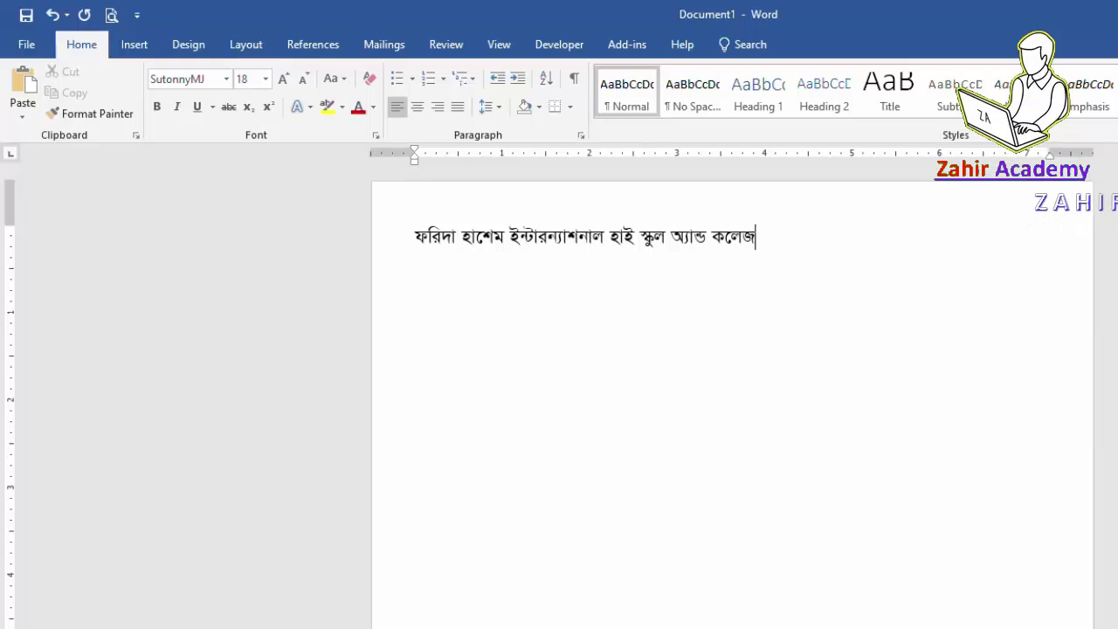
{"action": "left_click", "coordinate": [419, 108]}
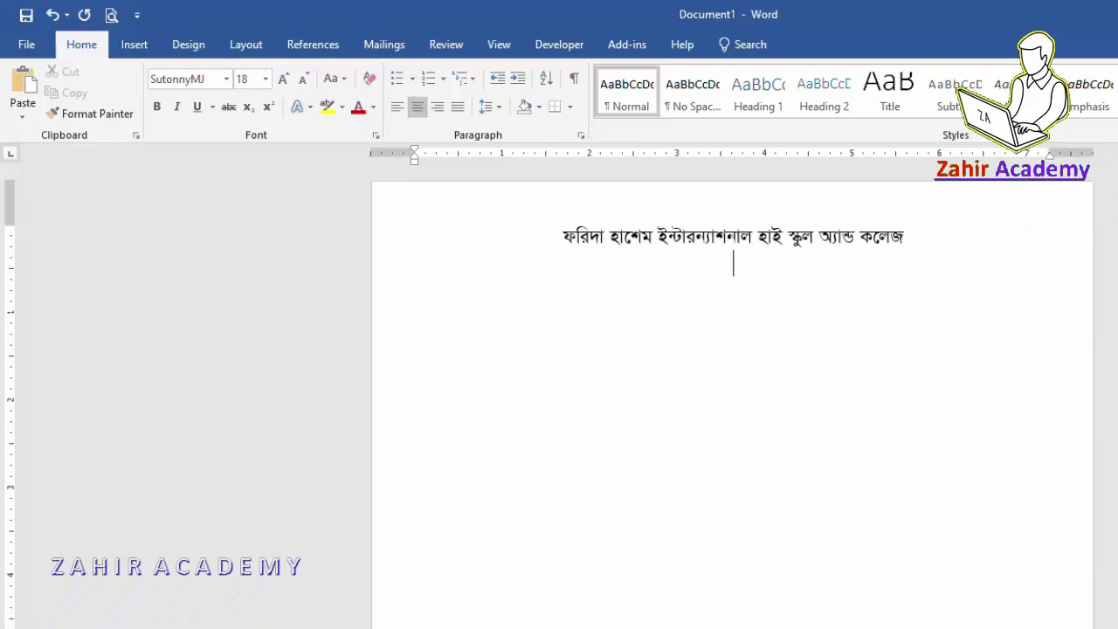
{"action": "key", "text": "Return"}
{"action": "type", "text": "মিড"}
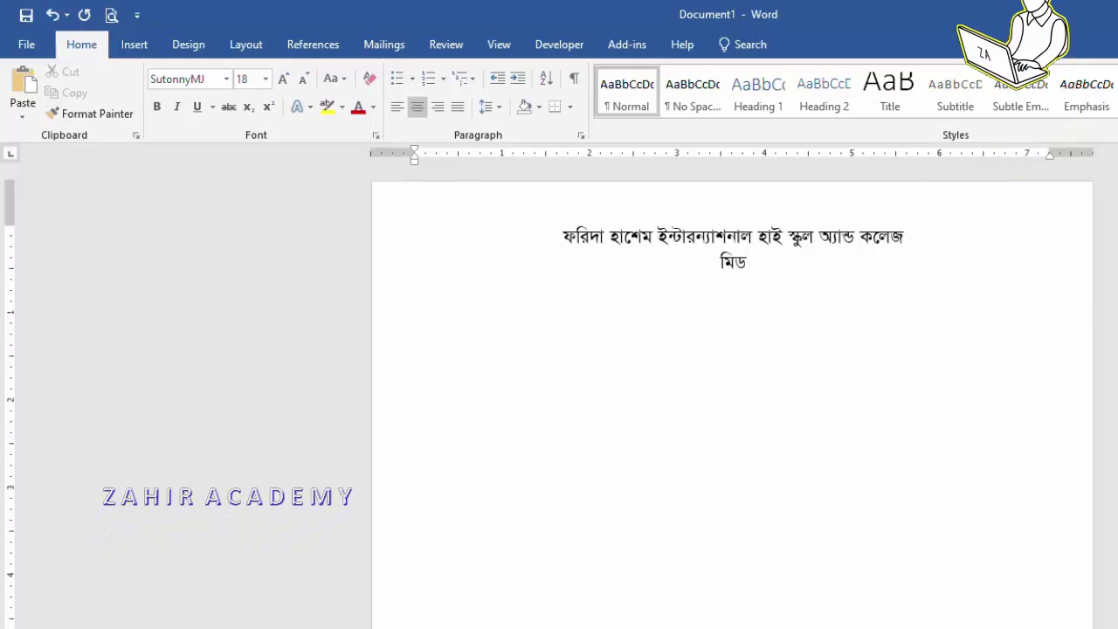
{"action": "type", "text": "টামর্- ১"}
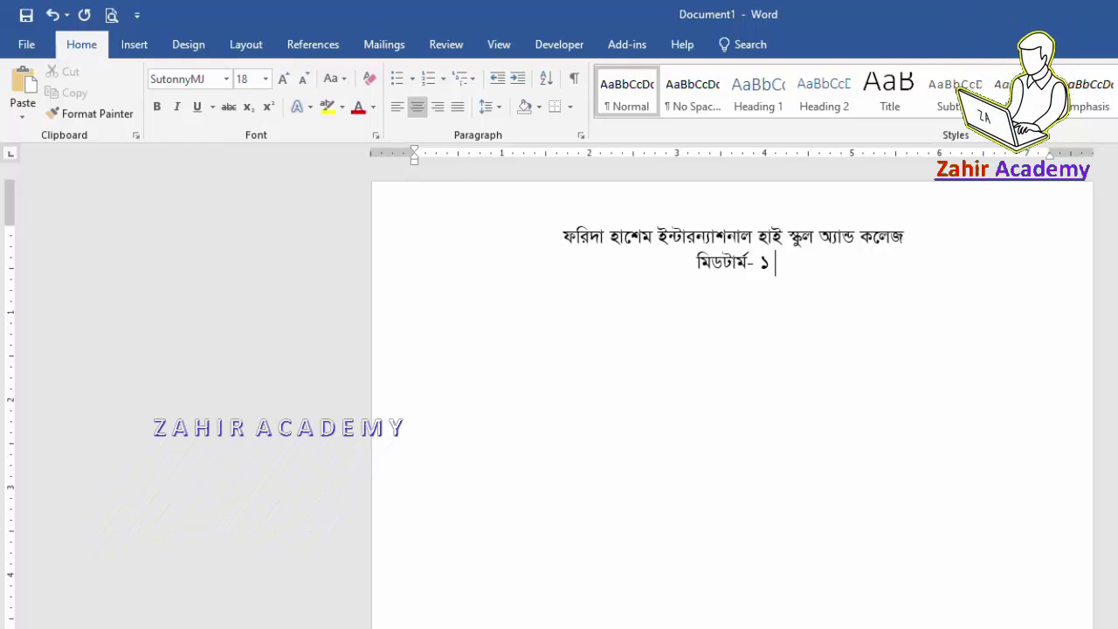
{"action": "type", "text": " পরীক্ষা-"}
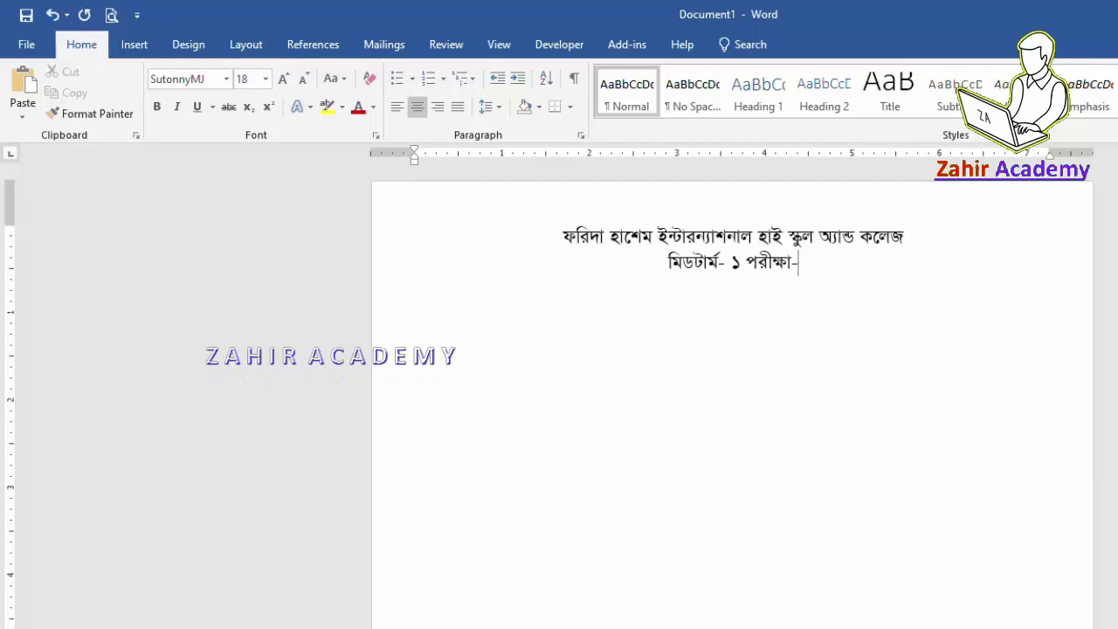
{"action": "type", "text": " ২০১৯"}
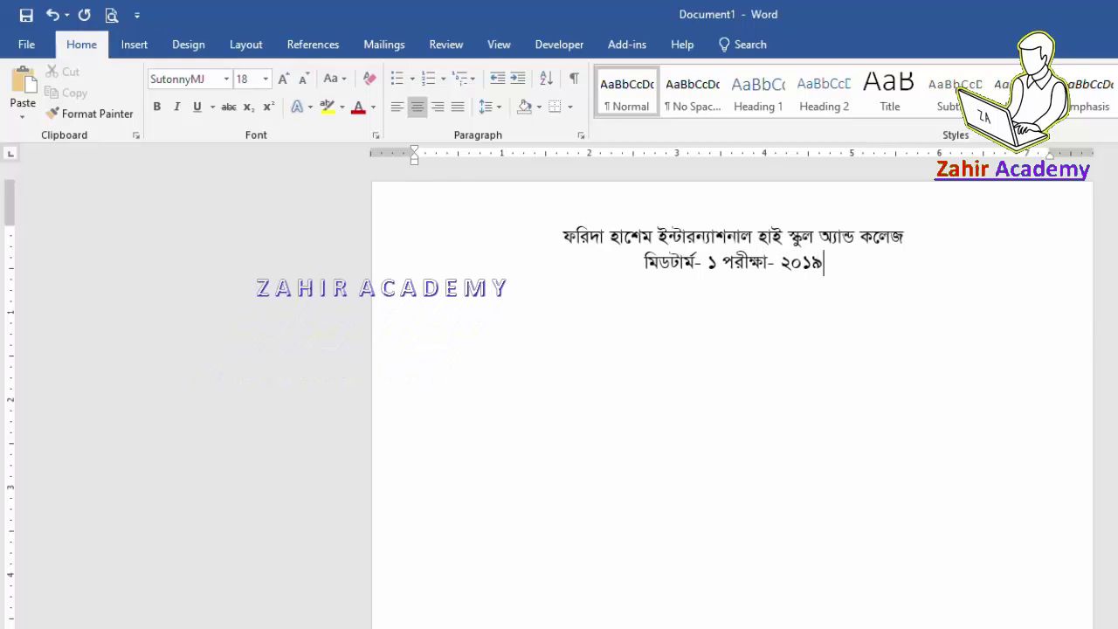
{"action": "type", "text": " ইং"}
Step: Add the class line শ্রেণি- প্লে and begin the subject line বিষয় : বাংলা
{"action": "key", "text": "Return"}
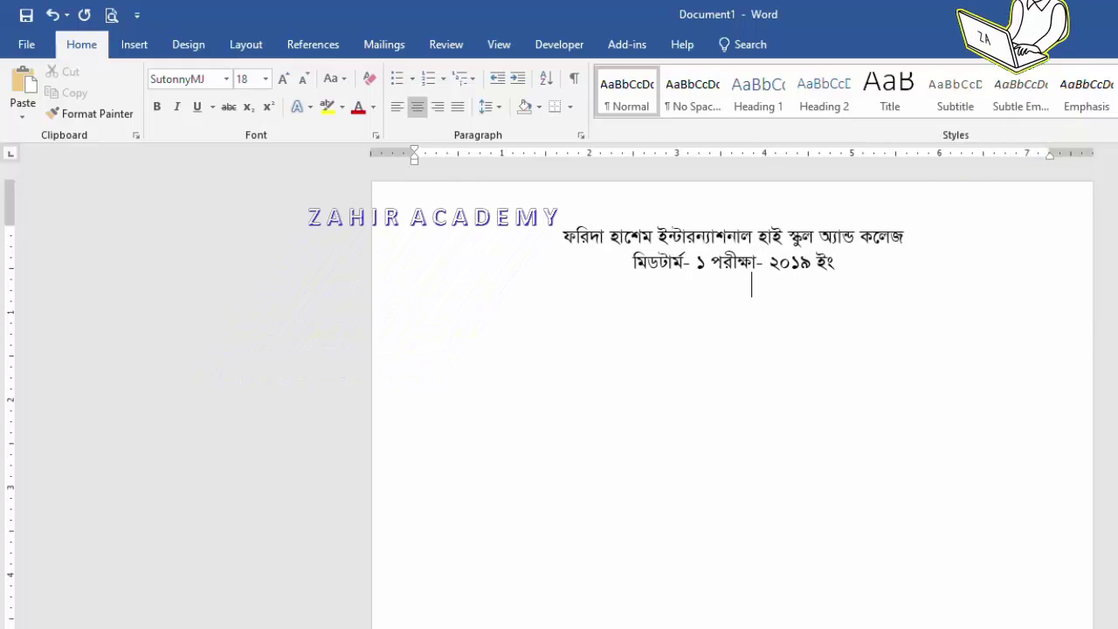
{"action": "type", "text": "শ্য"}
{"action": "key", "text": "BackSpace"}
{"action": "key", "text": "BackSpace"}
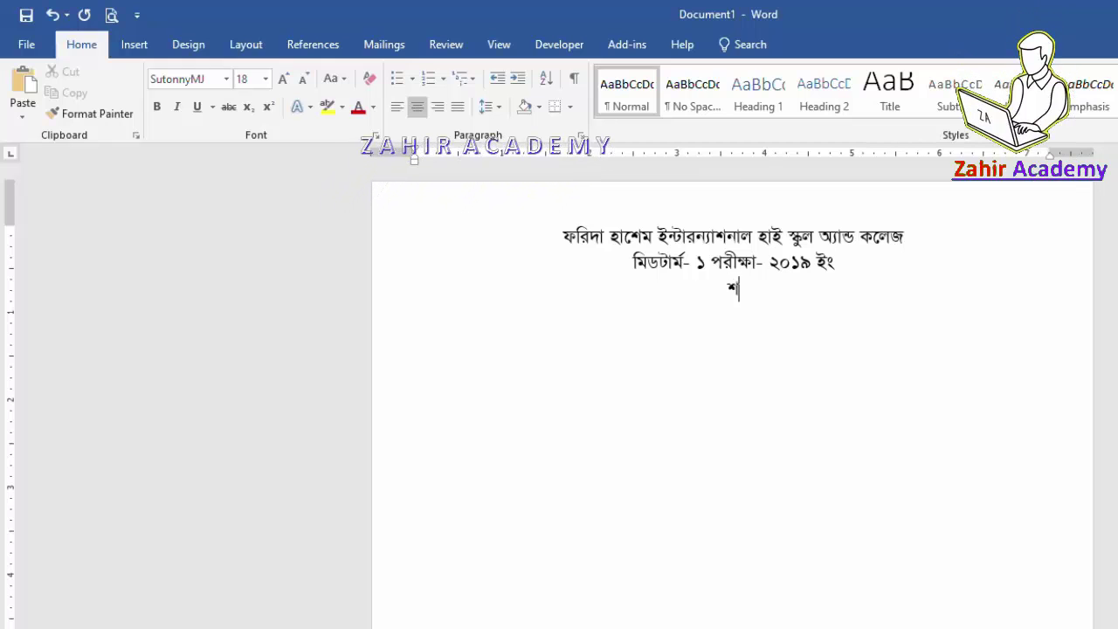
{"action": "key", "text": "BackSpace"}
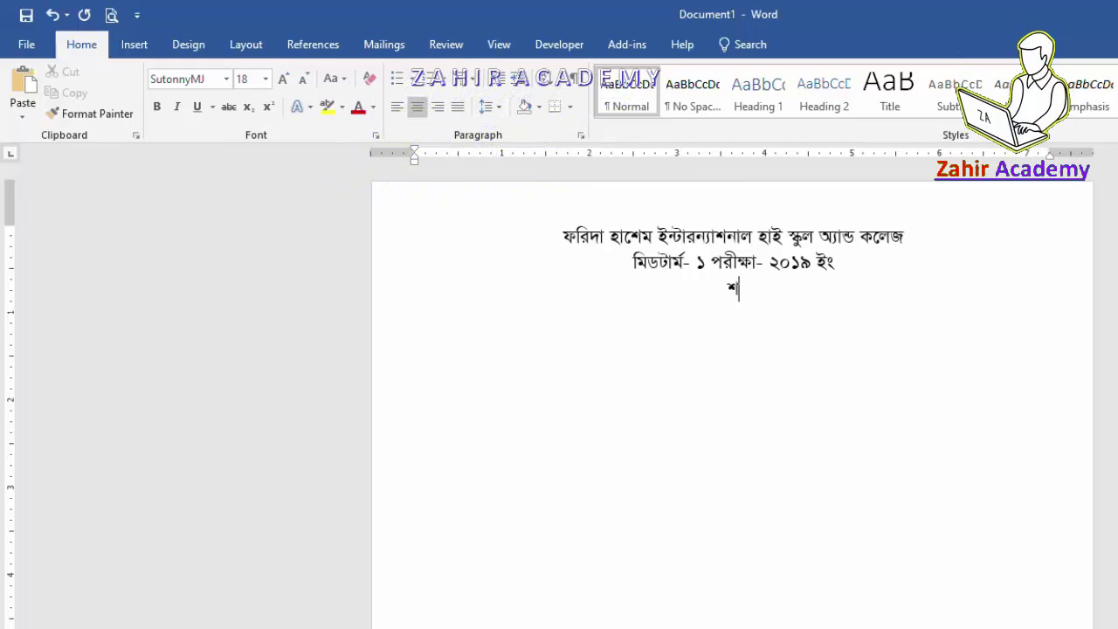
{"action": "key", "text": "BackSpace"}
{"action": "type", "text": "েণি- প্লে"}
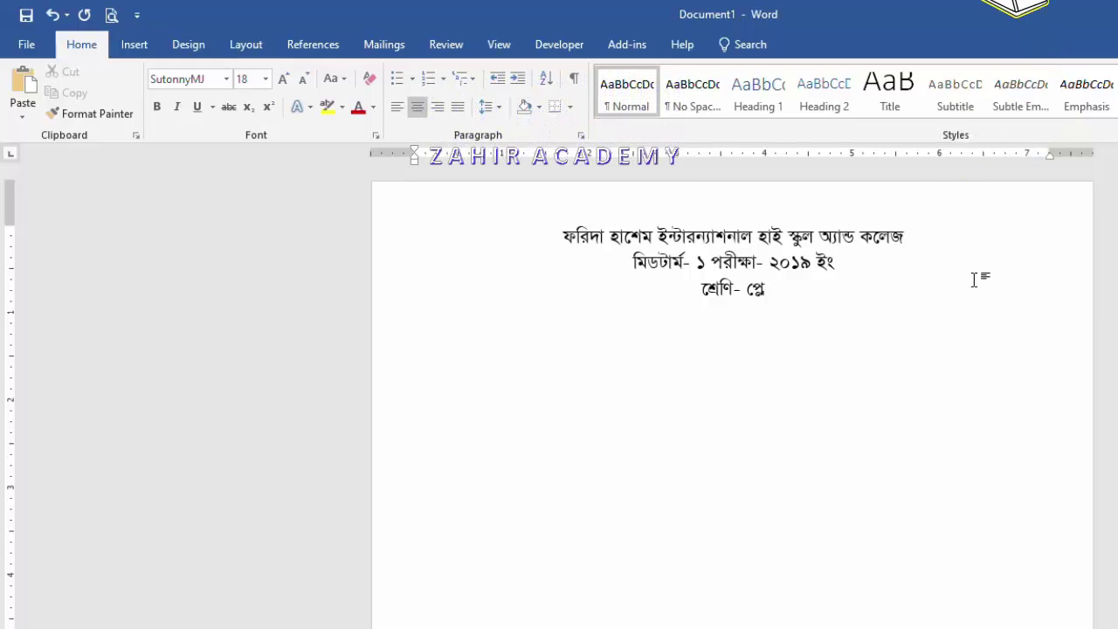
{"action": "key", "text": "Return"}
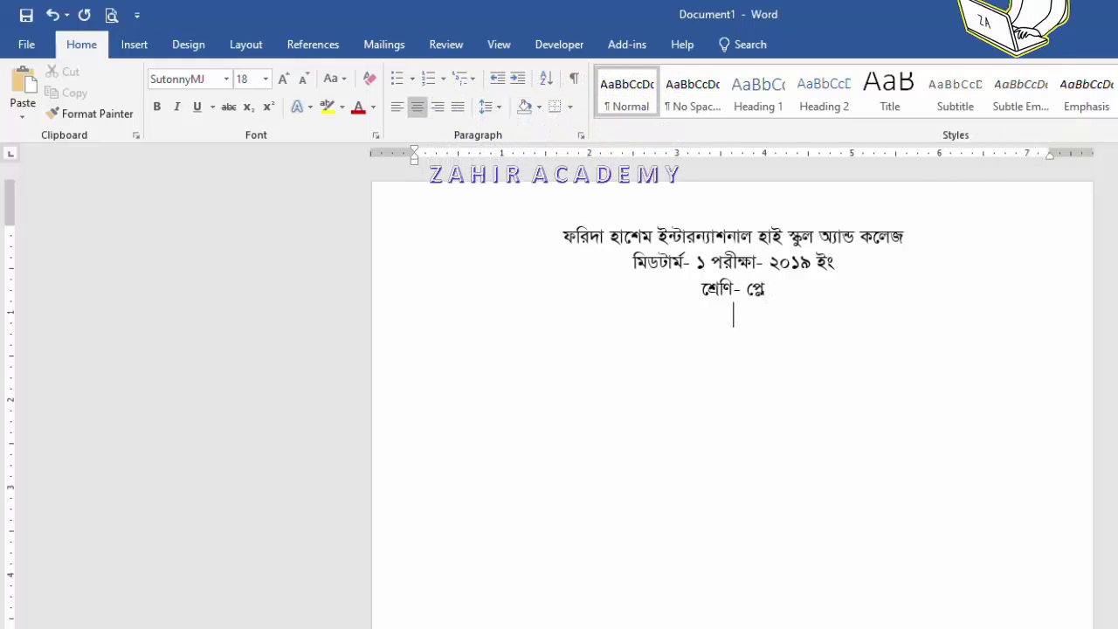
{"action": "type", "text": "বিষয়"}
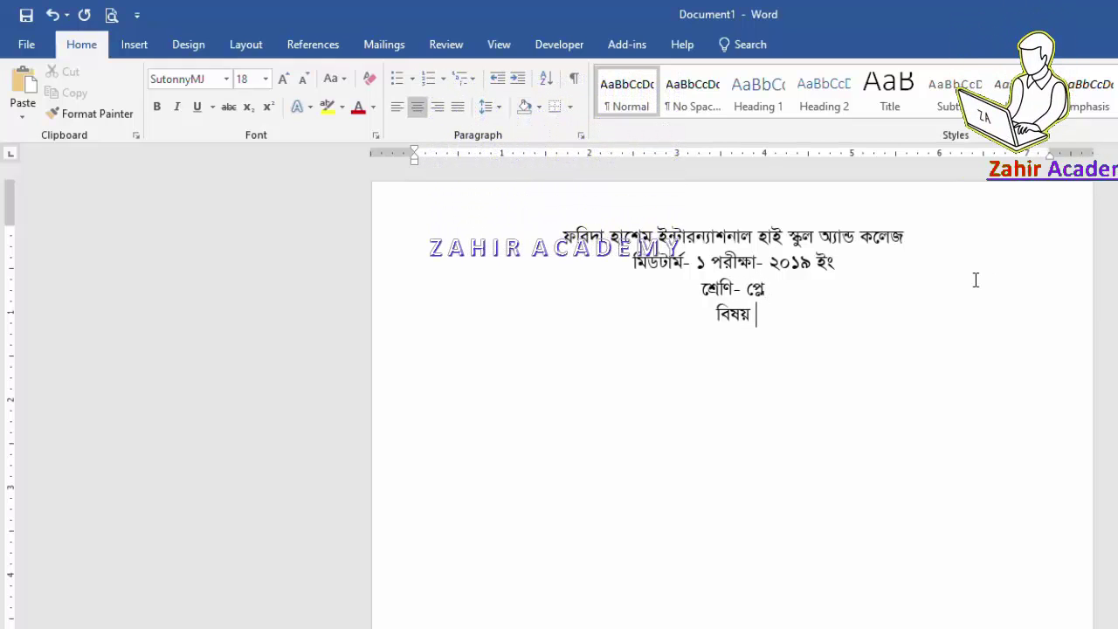
{"action": "type", "text": " : বাংলা"}
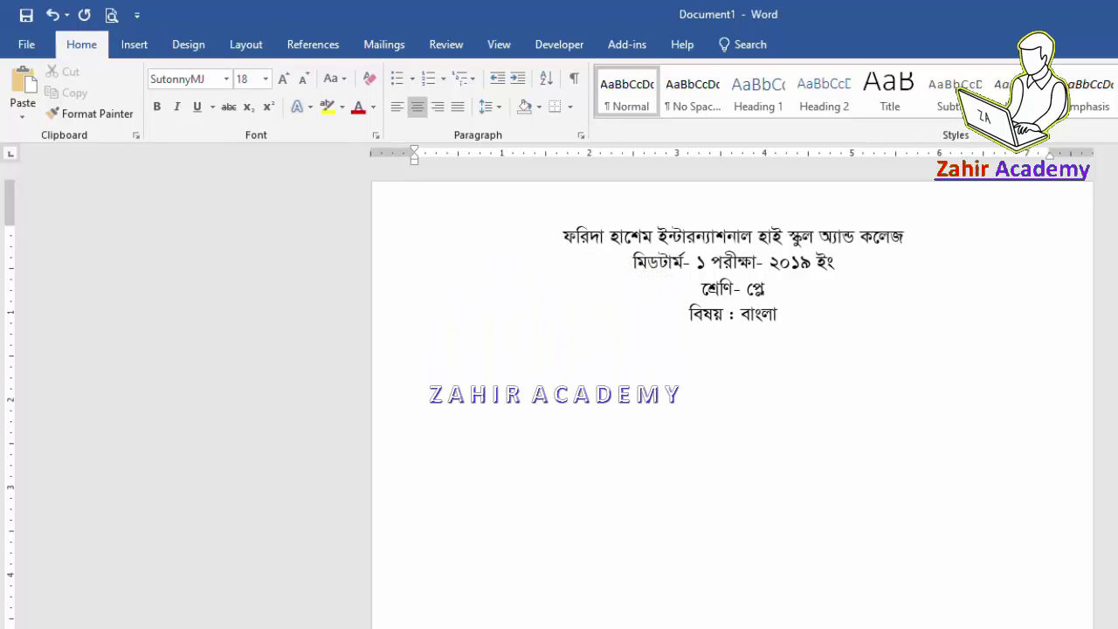
Step: Add a left-aligned line with time ১:৩০ ঘন্টা and full marks পূর্ণমান- ৫০ tabbed right
{"action": "key", "text": "Return"}
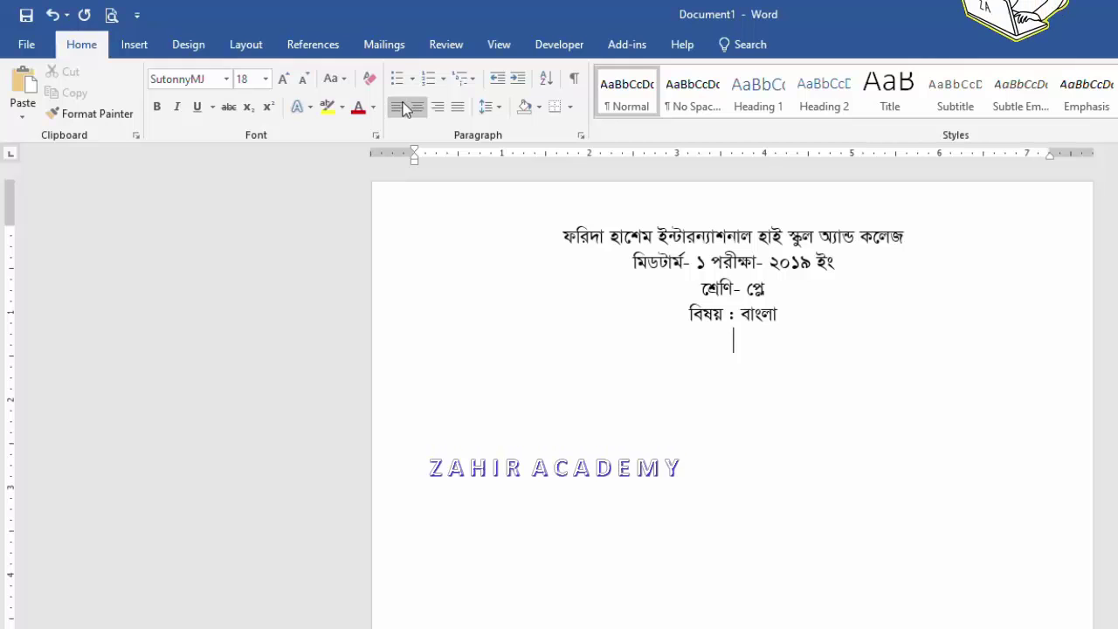
{"action": "left_click", "coordinate": [397, 110]}
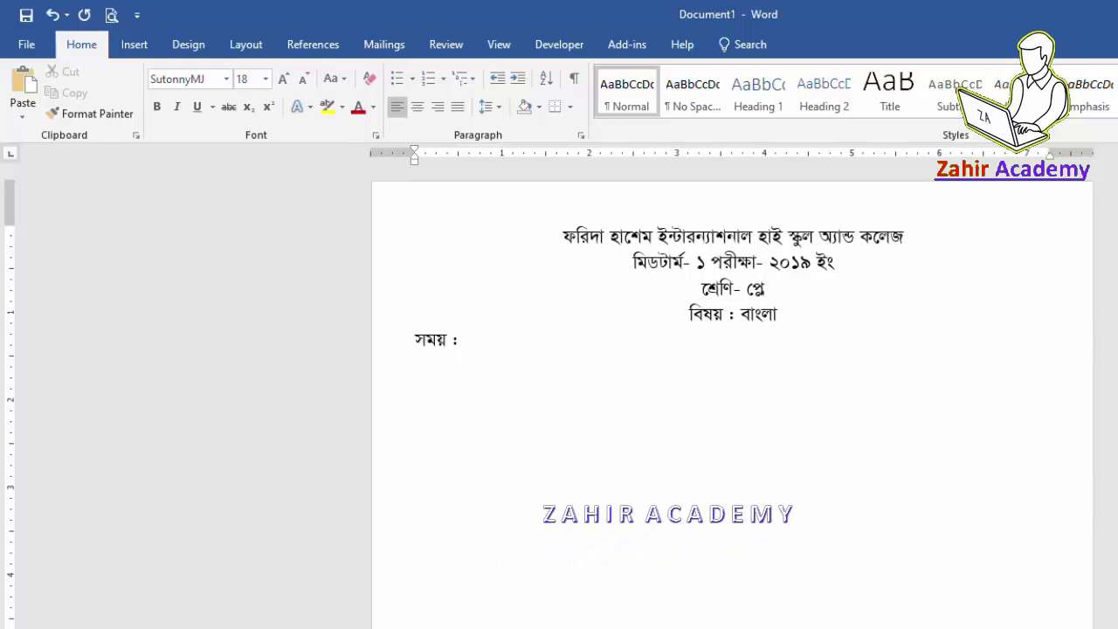
{"action": "type", "text": "130 "}
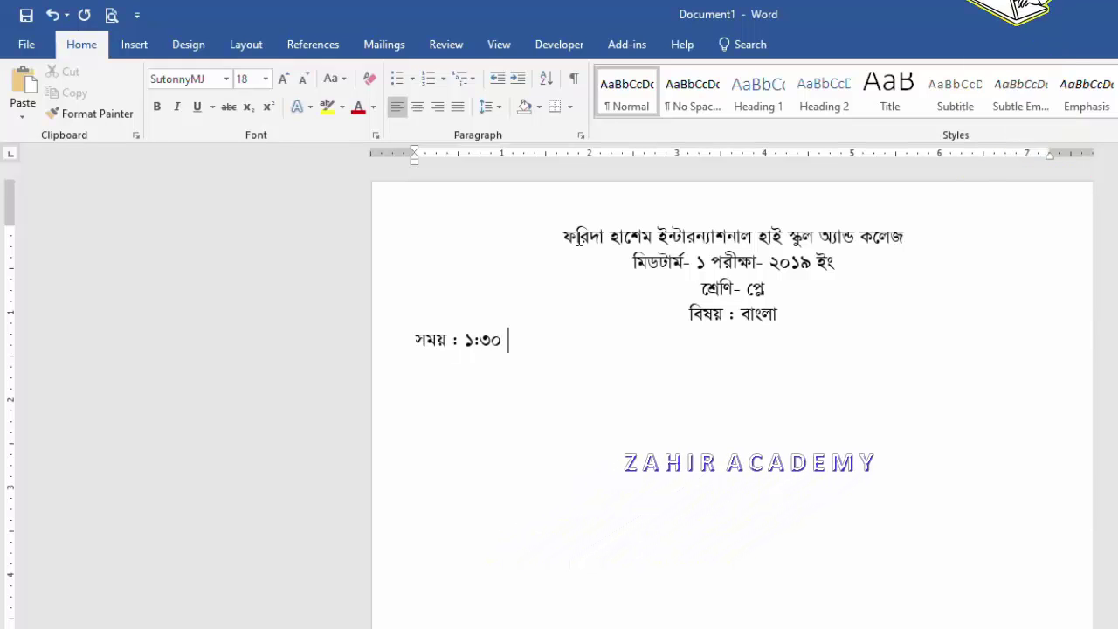
{"action": "type", "text": "ঘন্টা"}
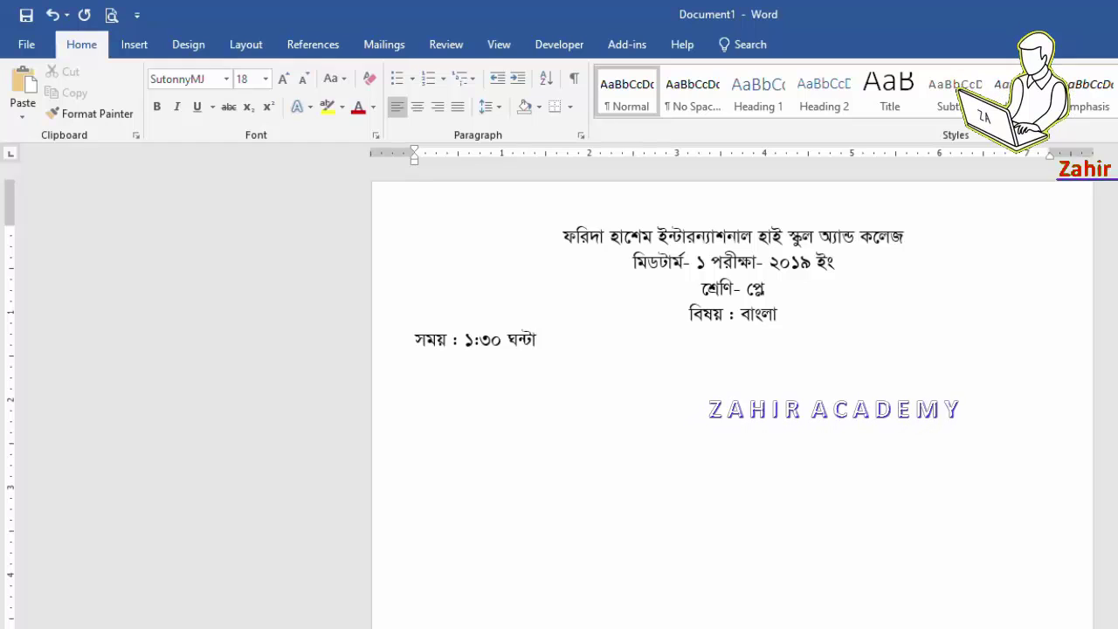
{"action": "key", "text": "Tab"}
{"action": "key", "text": "Tab"}
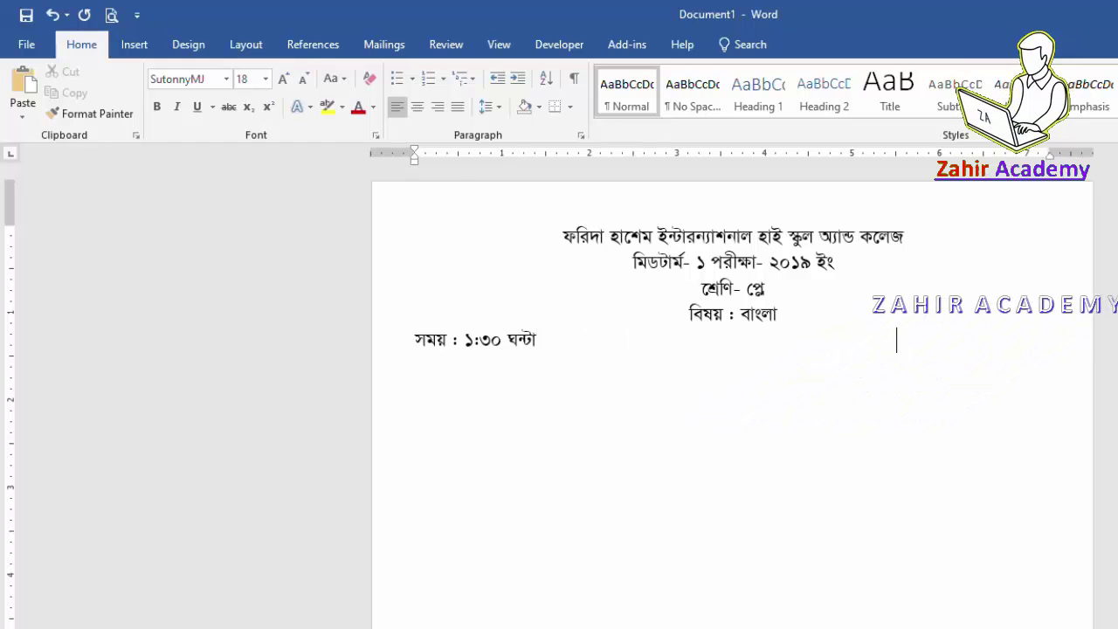
{"action": "type", "text": "পূ"}
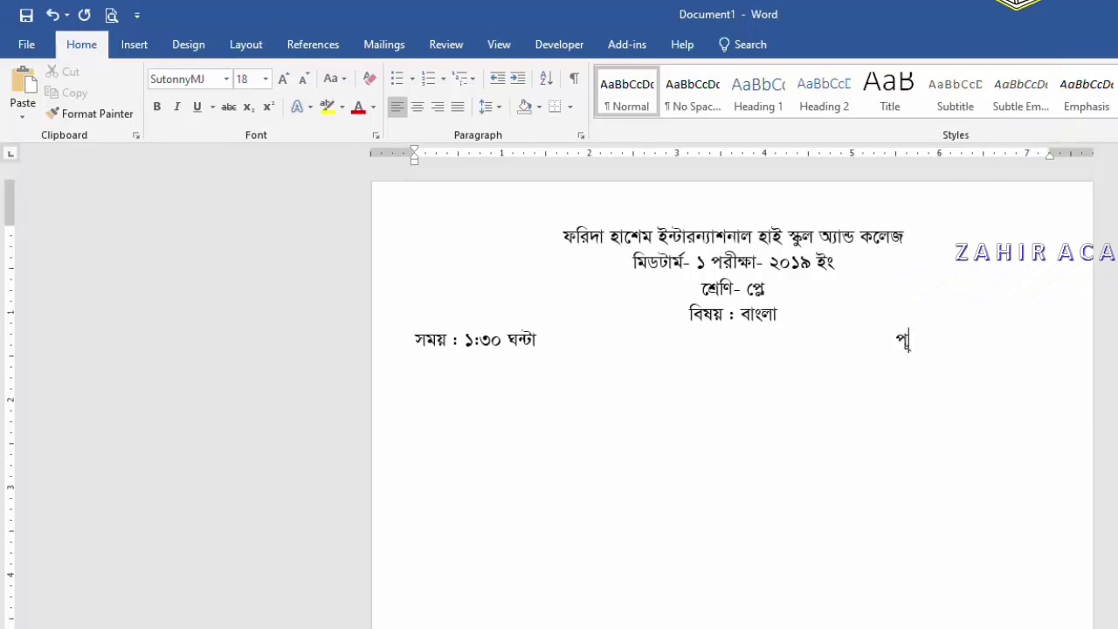
{"action": "type", "text": "র্ণমান- "}
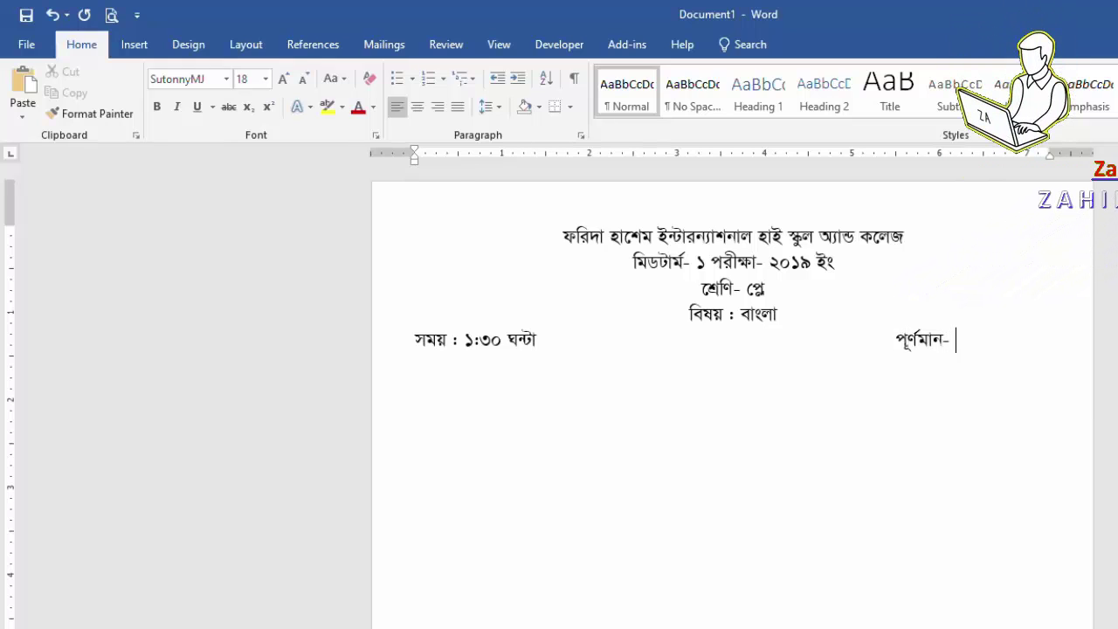
{"action": "type", "text": "৫০"}
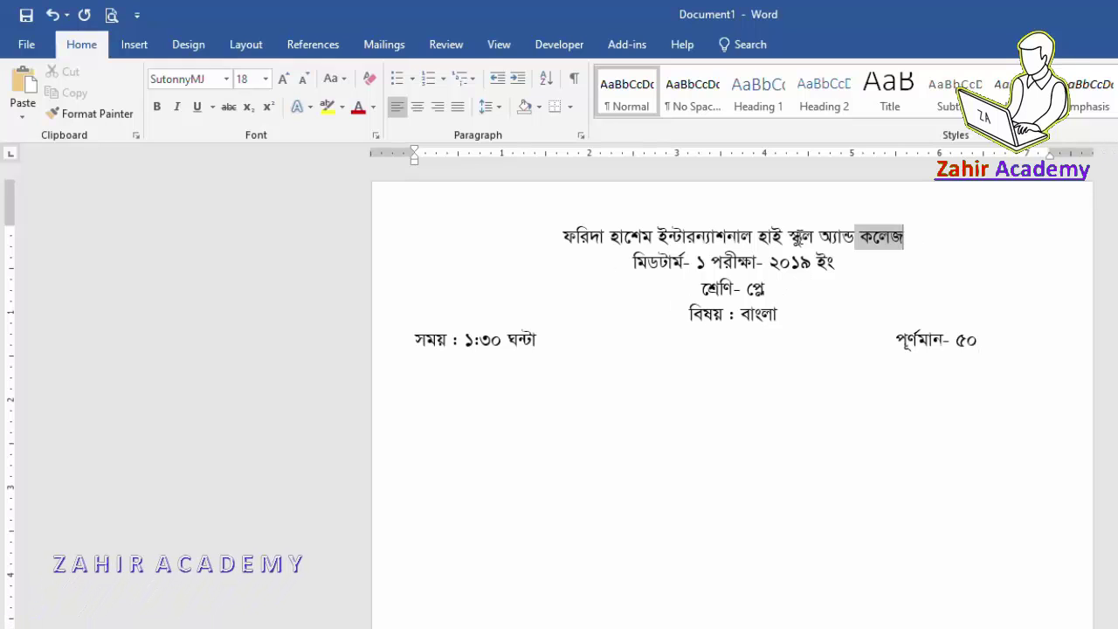
Step: Enlarge the school name heading to 22 pt and make it bold
{"action": "left_click_drag", "start_coordinate": [917, 238], "coordinate": [561, 236]}
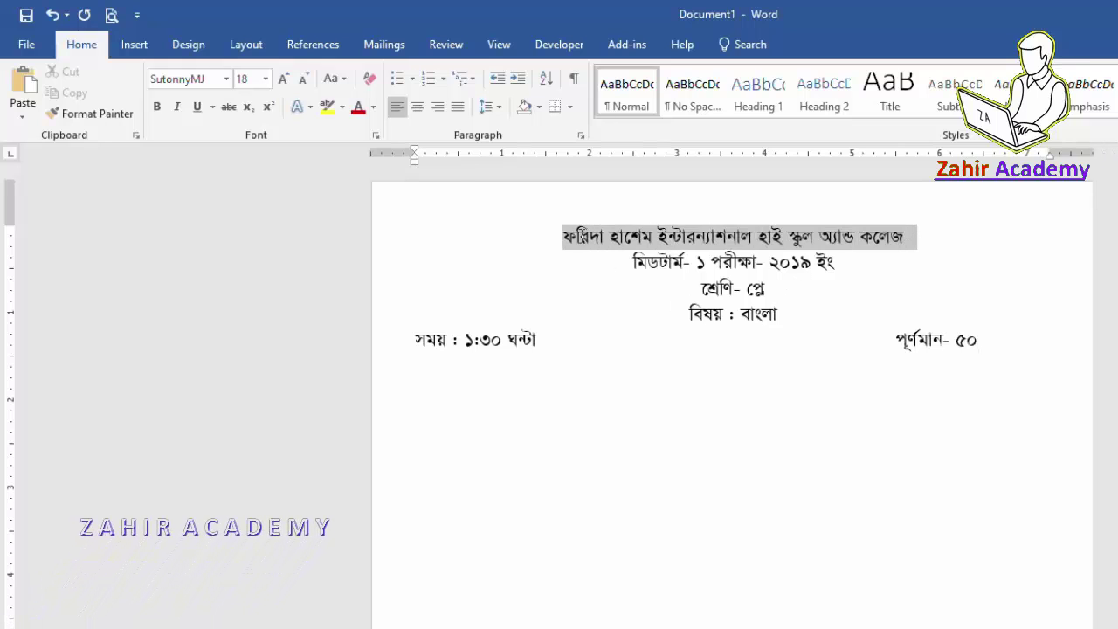
{"action": "left_click", "coordinate": [283, 79]}
{"action": "left_click", "coordinate": [283, 78]}
{"action": "left_click", "coordinate": [156, 106]}
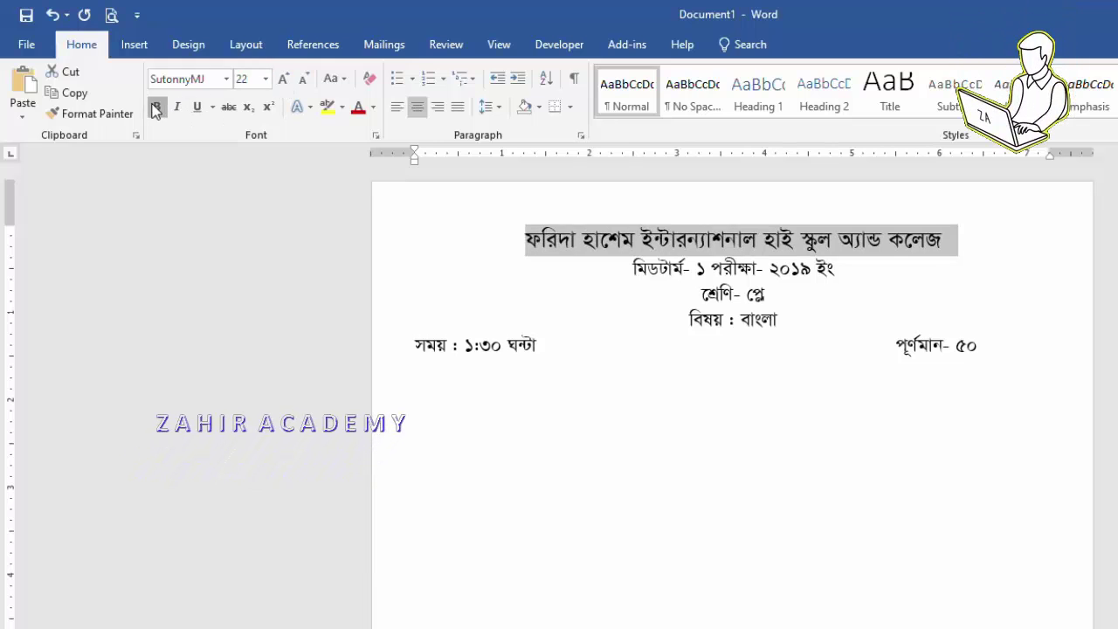
{"action": "left_click", "coordinate": [766, 294]}
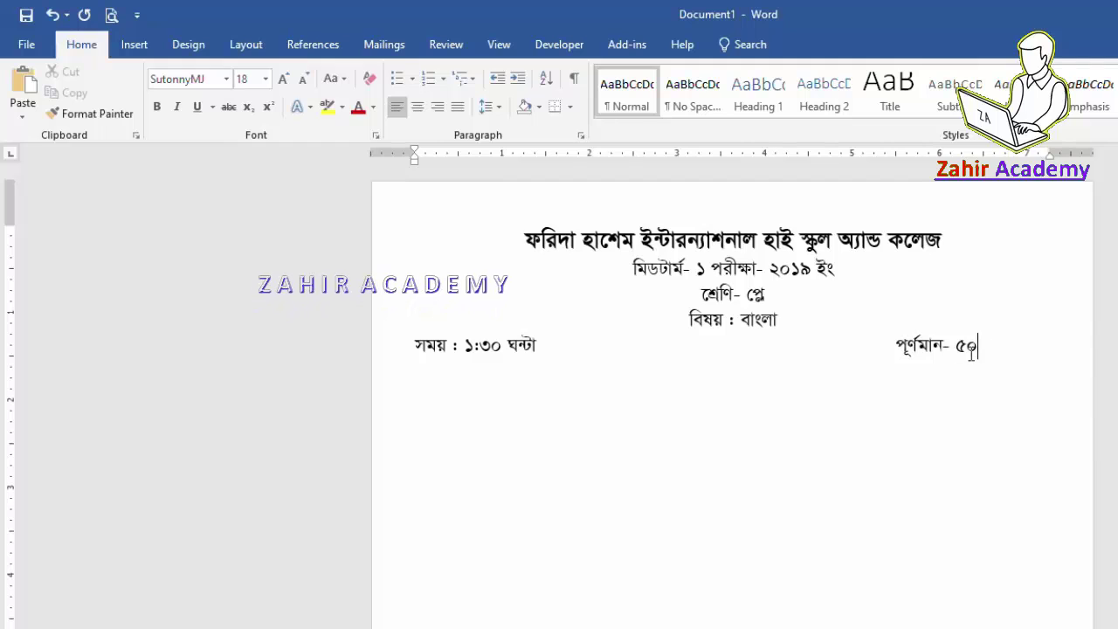
Step: Insert a one-row, three-column table below the time and full marks line
{"action": "left_click", "coordinate": [134, 45]}
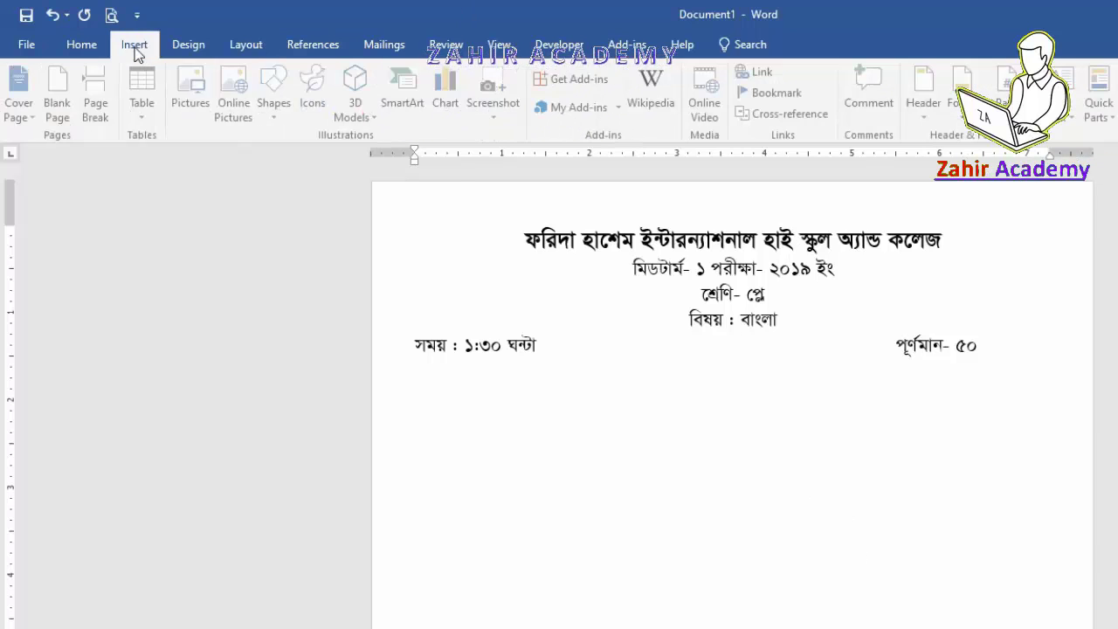
{"action": "left_click", "coordinate": [145, 119]}
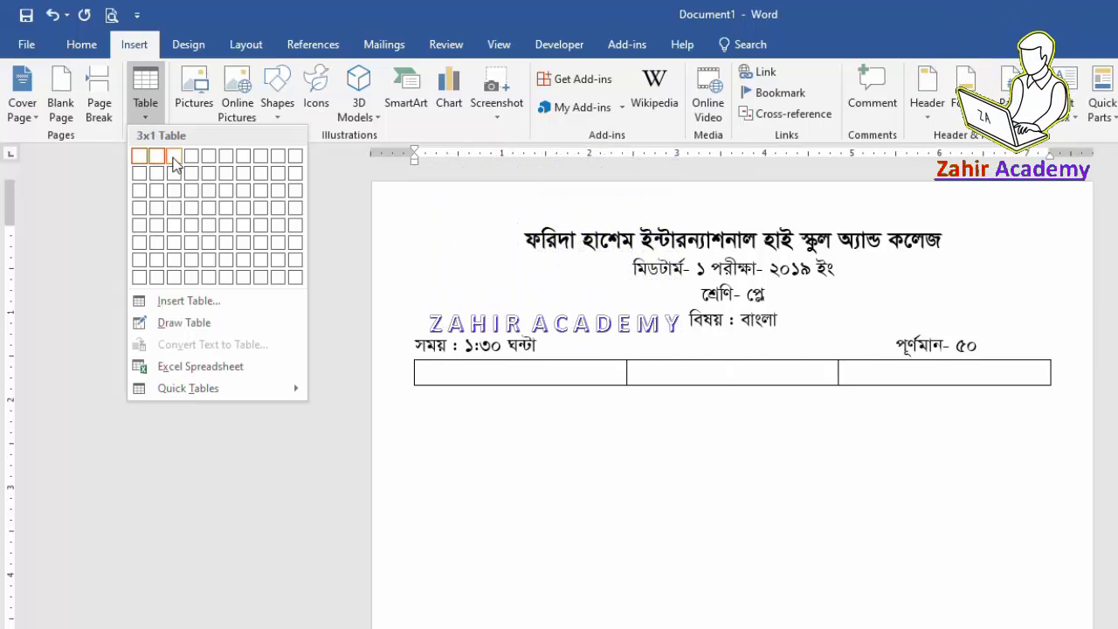
{"action": "left_click", "coordinate": [175, 162]}
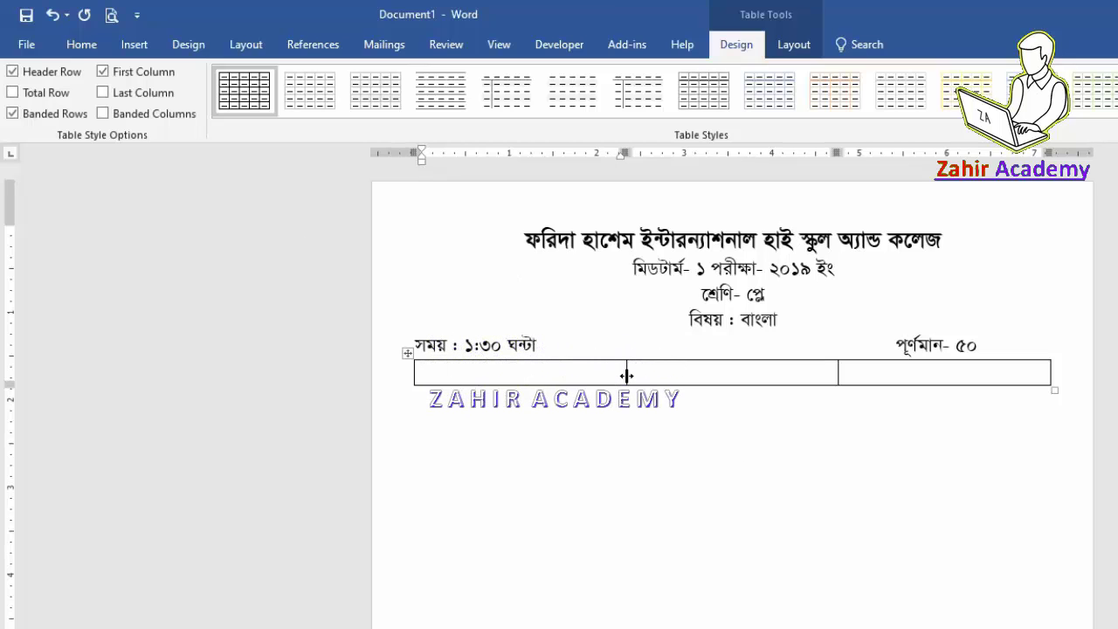
{"action": "key", "text": "ctrl+z"}
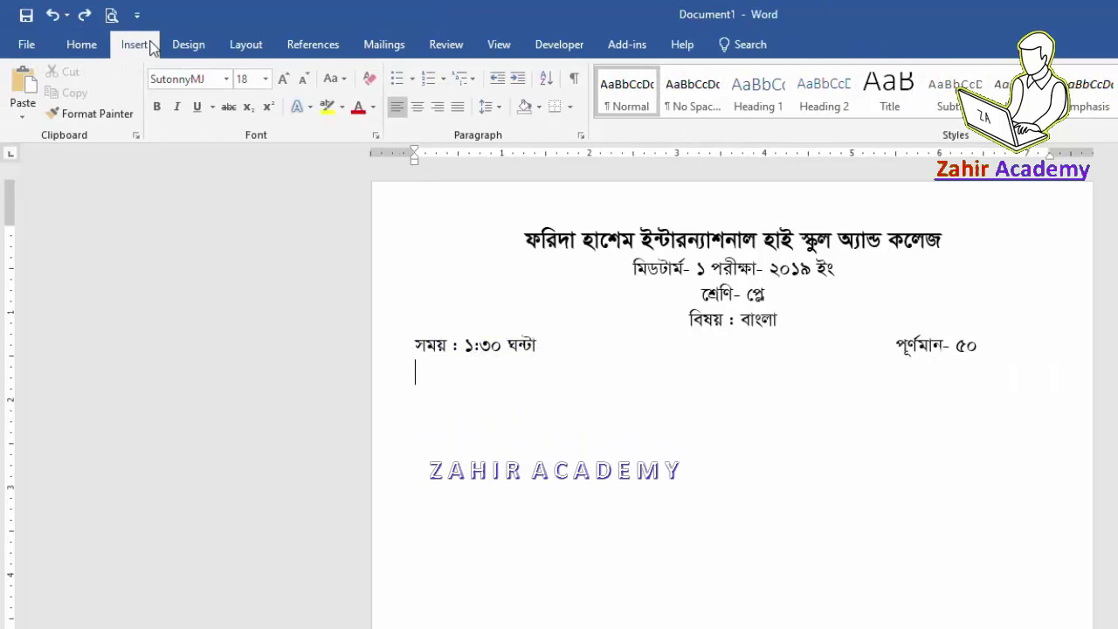
{"action": "left_click", "coordinate": [135, 44]}
{"action": "left_click", "coordinate": [144, 118]}
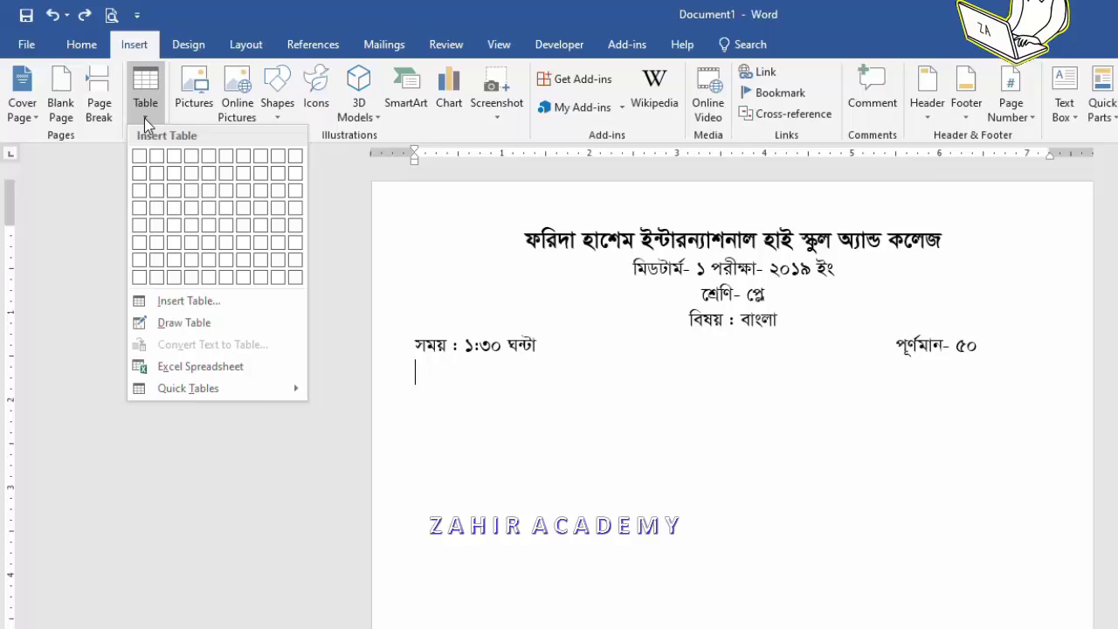
{"action": "left_click", "coordinate": [165, 306]}
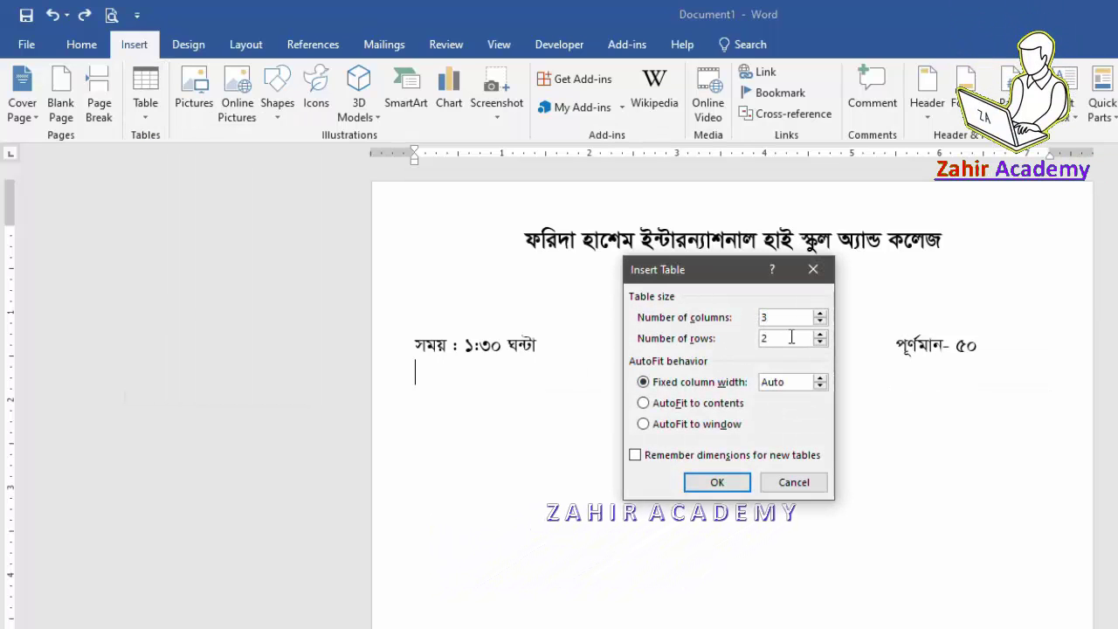
{"action": "left_click", "coordinate": [716, 483]}
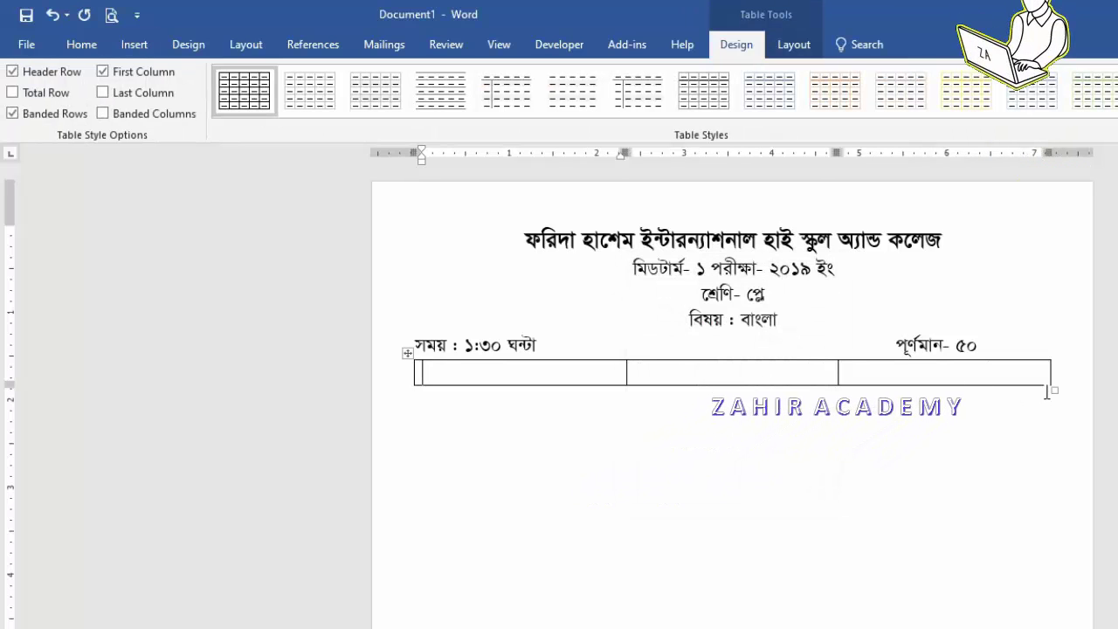
Step: Make the table row taller and fill its cells with নাম, রোল and তারিখ
{"action": "left_click_drag", "start_coordinate": [1054, 390], "coordinate": [1048, 425]}
{"action": "type", "text": "নাম"}
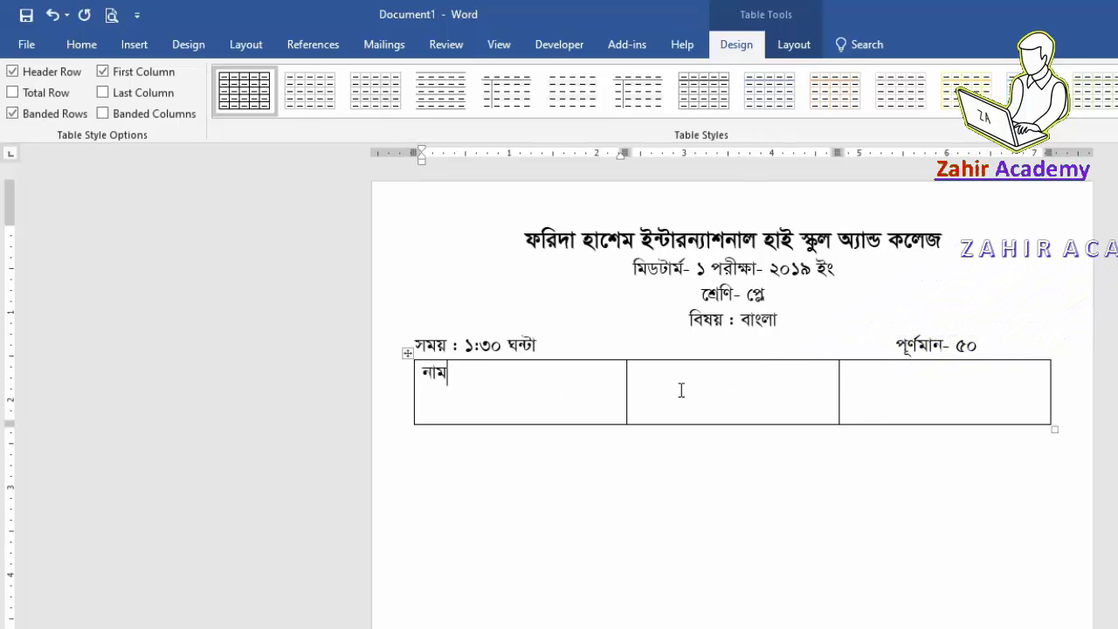
{"action": "type", "text": "াল"}
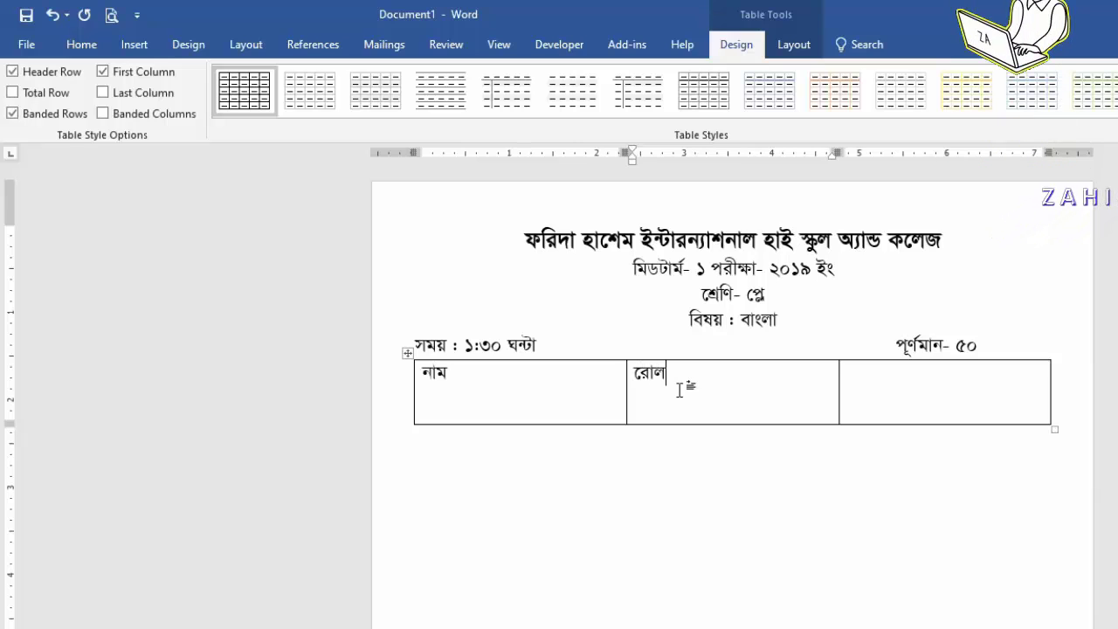
{"action": "left_click", "coordinate": [876, 391]}
{"action": "type", "text": "তারিখ"}
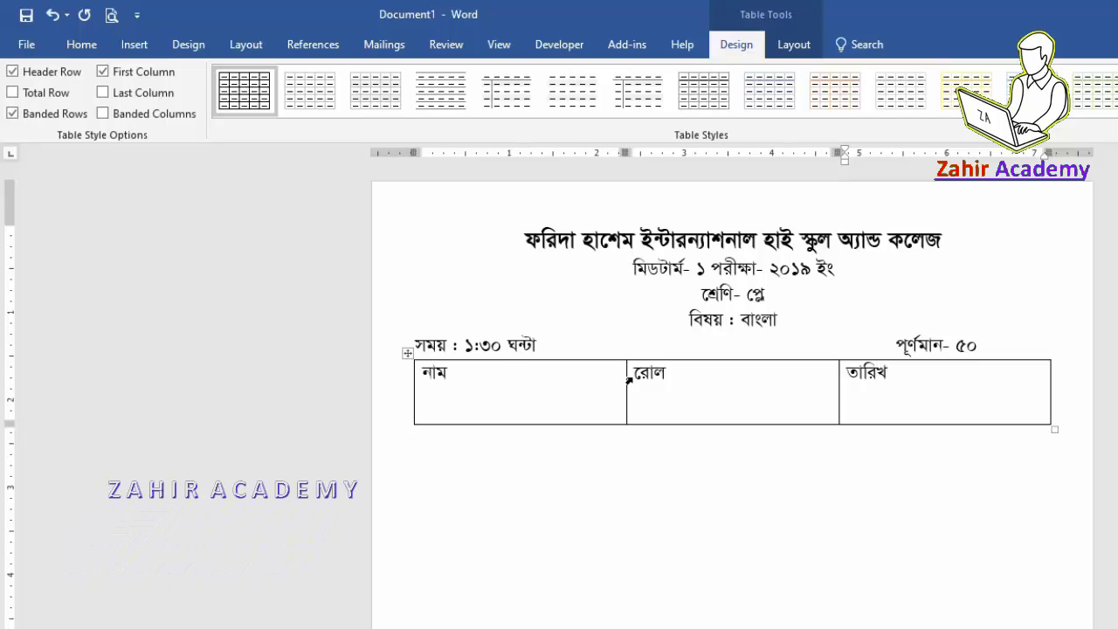
Step: Align the নাম, রোল and তারিখ label row center-left in its table cells
{"action": "left_click_drag", "start_coordinate": [618, 377], "coordinate": [868, 389]}
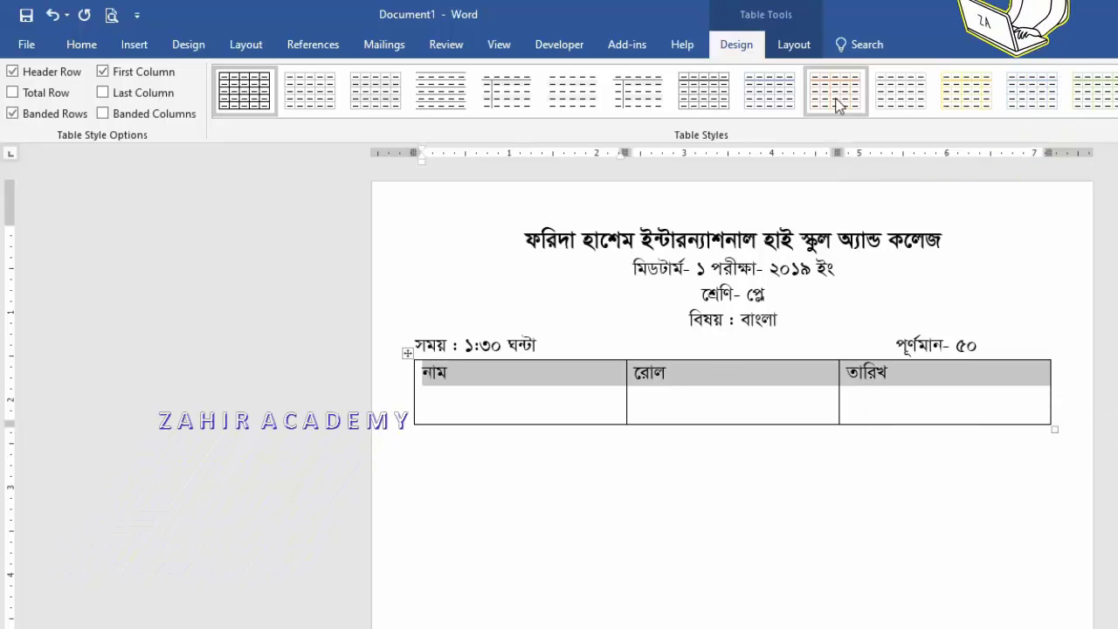
{"action": "left_click", "coordinate": [794, 45]}
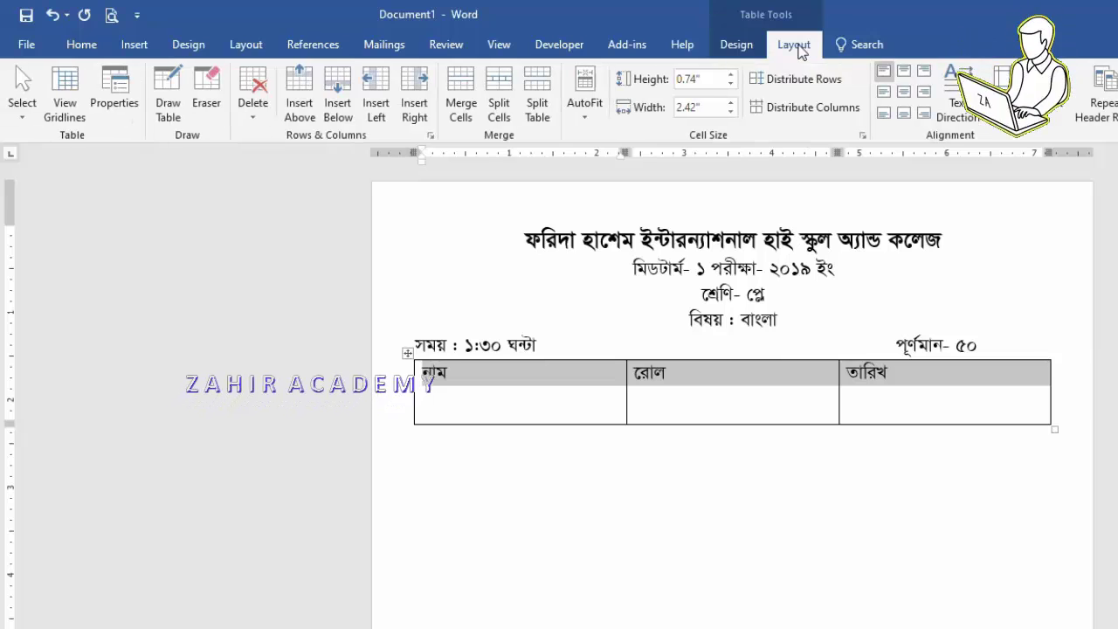
{"action": "left_click", "coordinate": [904, 91]}
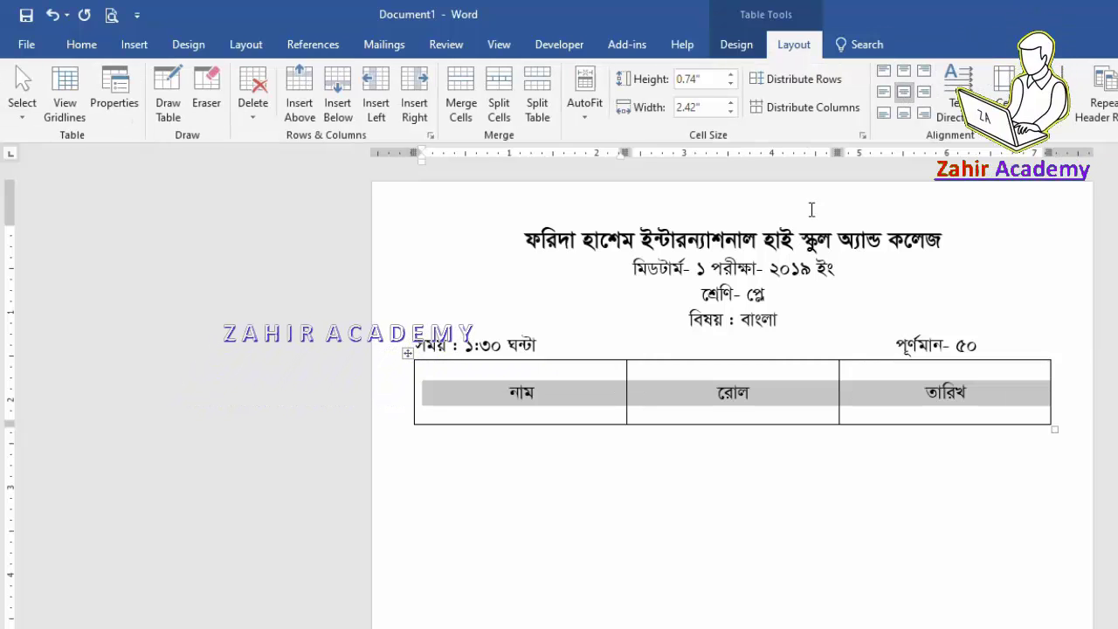
{"action": "left_click", "coordinate": [887, 92]}
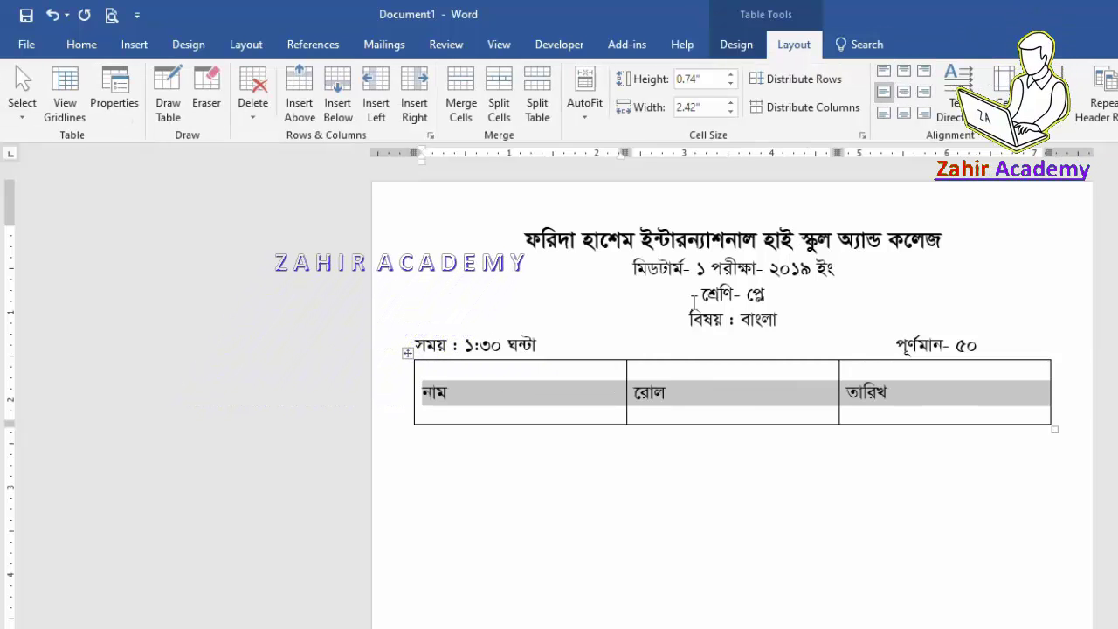
Step: Enlarge the header labels to 26 pt
{"action": "left_click", "coordinate": [85, 45]}
{"action": "left_click", "coordinate": [284, 78]}
{"action": "left_click", "coordinate": [284, 79]}
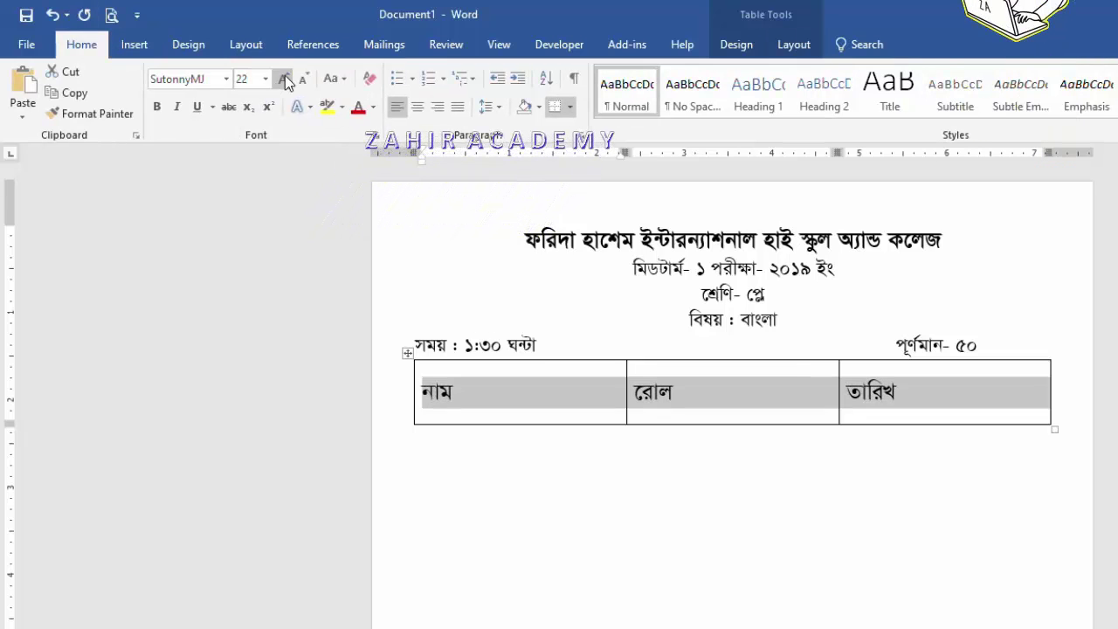
{"action": "left_click", "coordinate": [283, 79]}
{"action": "left_click", "coordinate": [283, 79]}
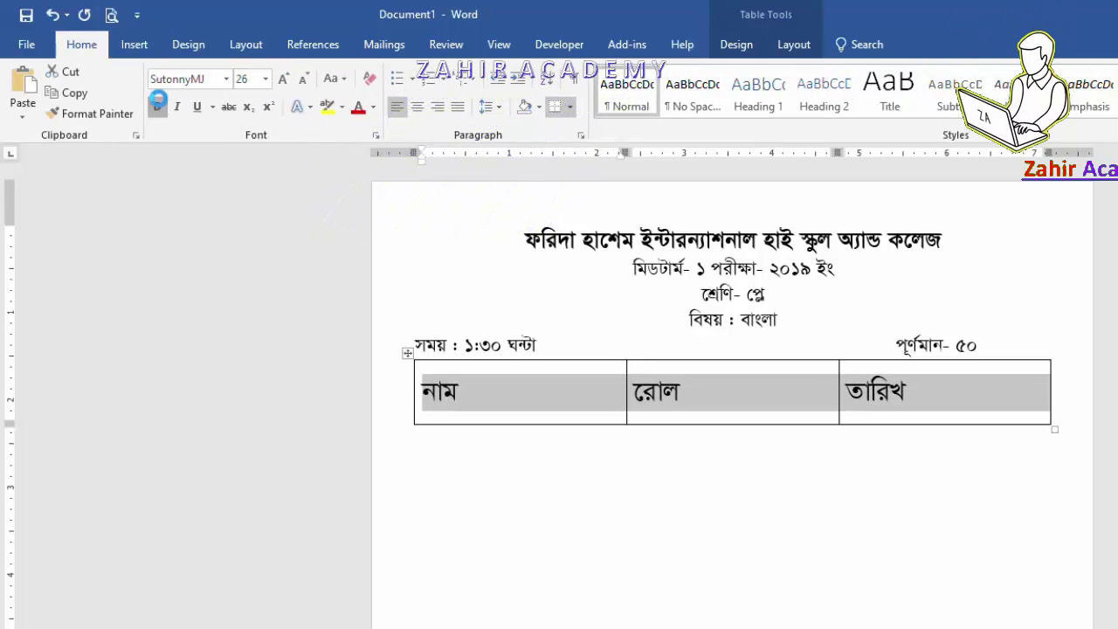
{"action": "left_click", "coordinate": [610, 373]}
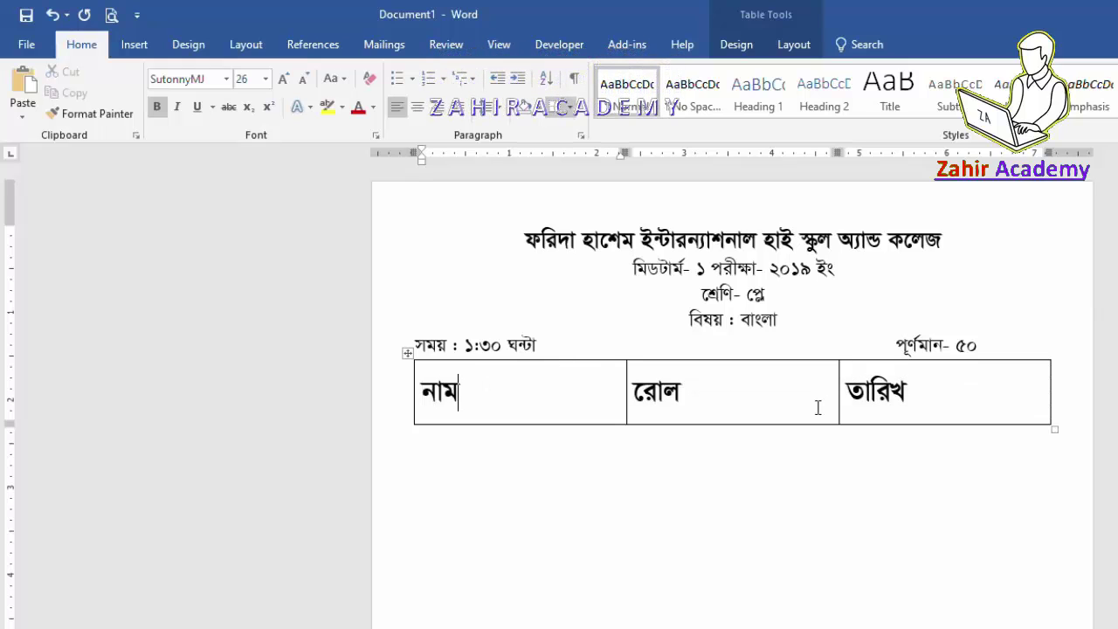
Step: Resize the table columns so the নাম column is wide and তারিখ slightly adjusted
{"action": "left_click_drag", "start_coordinate": [836, 390], "coordinate": [868, 390]}
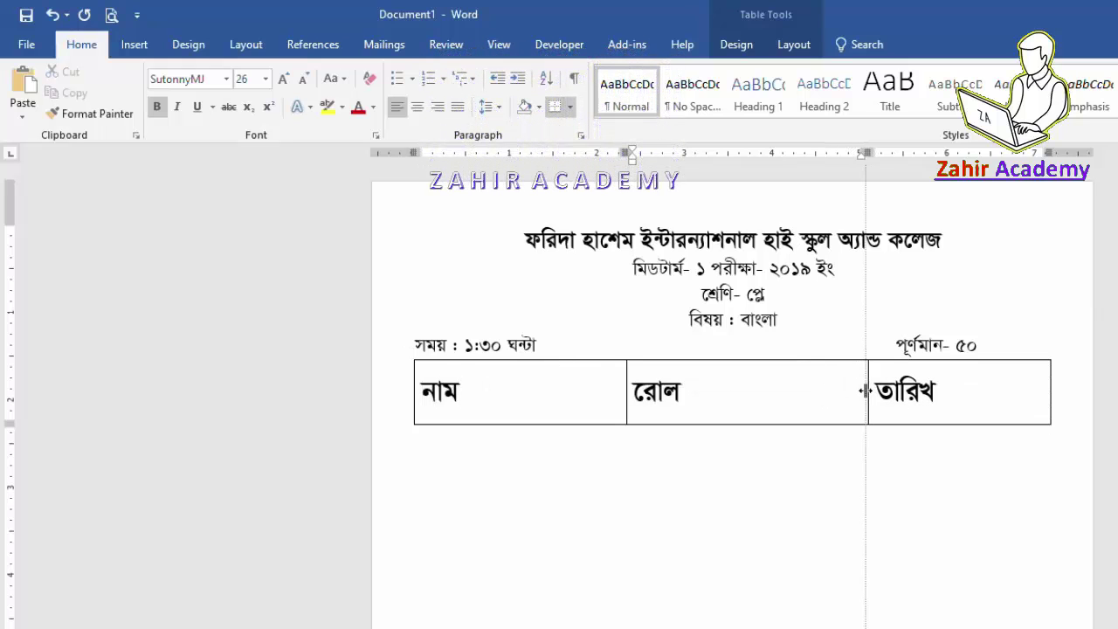
{"action": "left_click_drag", "start_coordinate": [622, 388], "coordinate": [731, 390]}
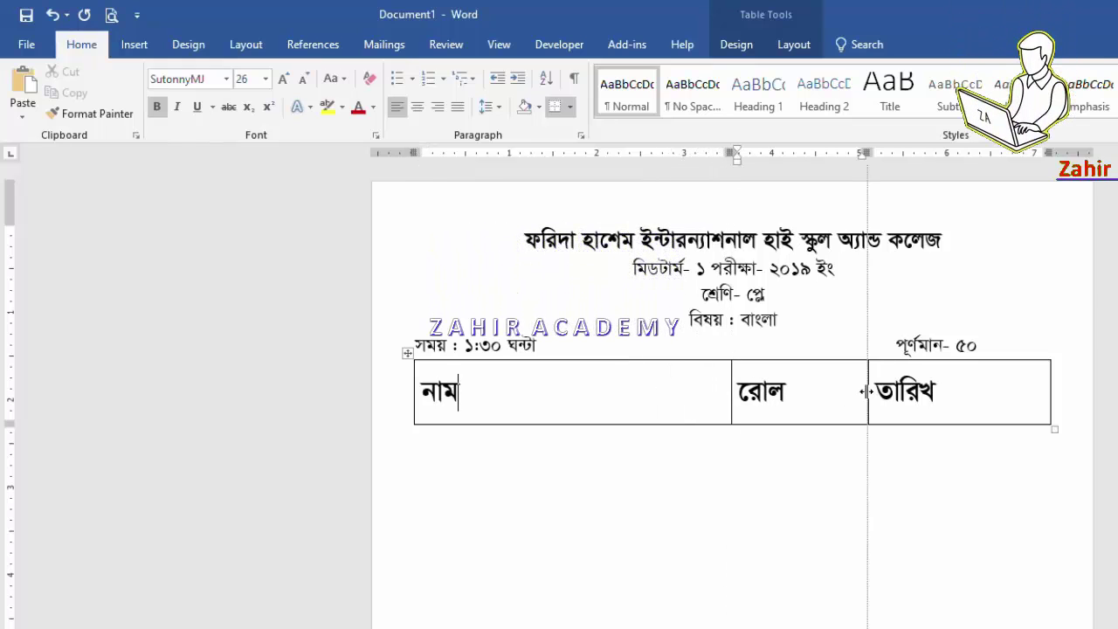
{"action": "left_click_drag", "start_coordinate": [867, 395], "coordinate": [856, 393]}
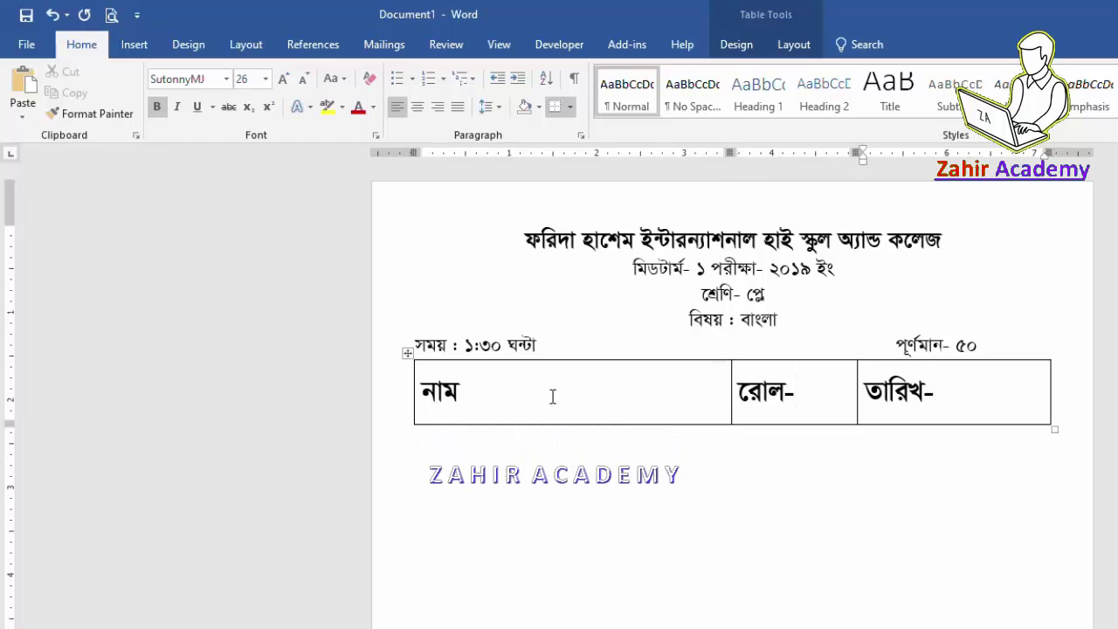
Step: Add punctuation to the labels so they read 'নামঃ', 'রোল-' and 'তারিখ-'
{"action": "type", "text": "-"}
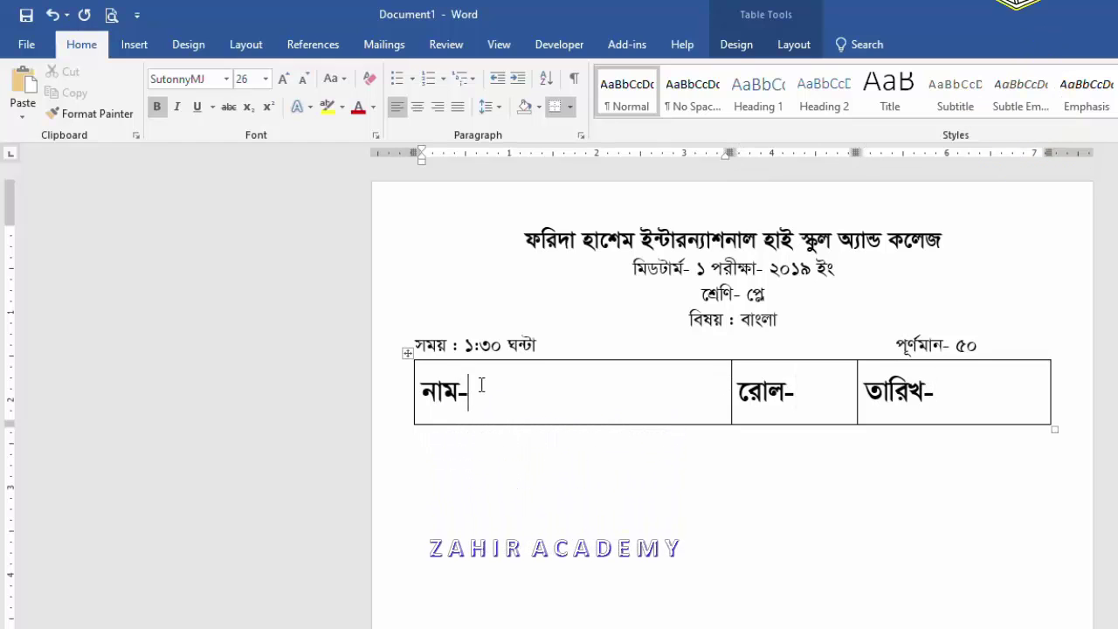
{"action": "key", "text": "BackSpace"}
{"action": "type", "text": ":"}
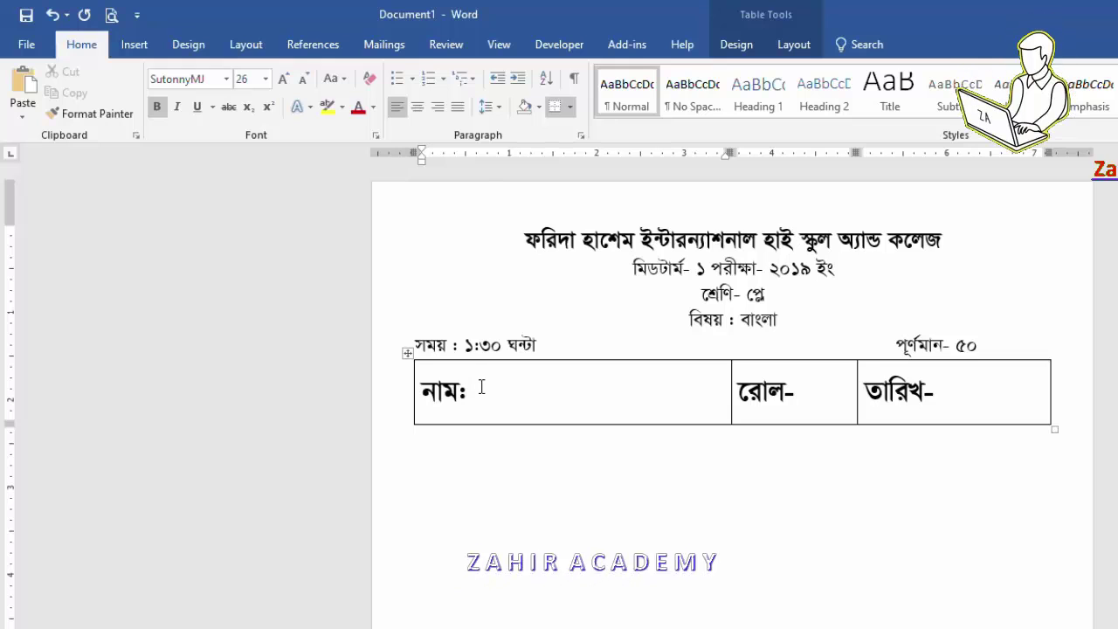
{"action": "scroll", "coordinate": [481, 387], "scroll_direction": "down", "scroll_amount": 2, "text": "ctrl"}
{"action": "scroll", "coordinate": [554, 394], "scroll_direction": "down", "scroll_amount": 1, "text": "ctrl"}
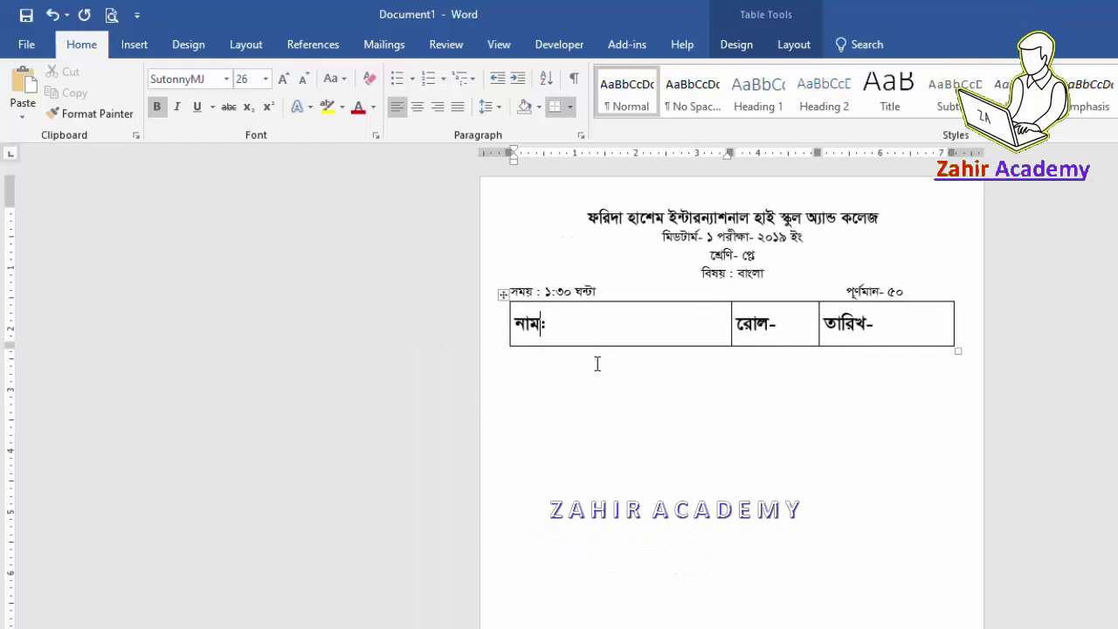
Step: Type question ১ '(অ- ও) পর্যন্ত লিখ :' below the table with marks ১০ at the right margin
{"action": "left_click", "coordinate": [554, 377]}
{"action": "type", "text": "১"}
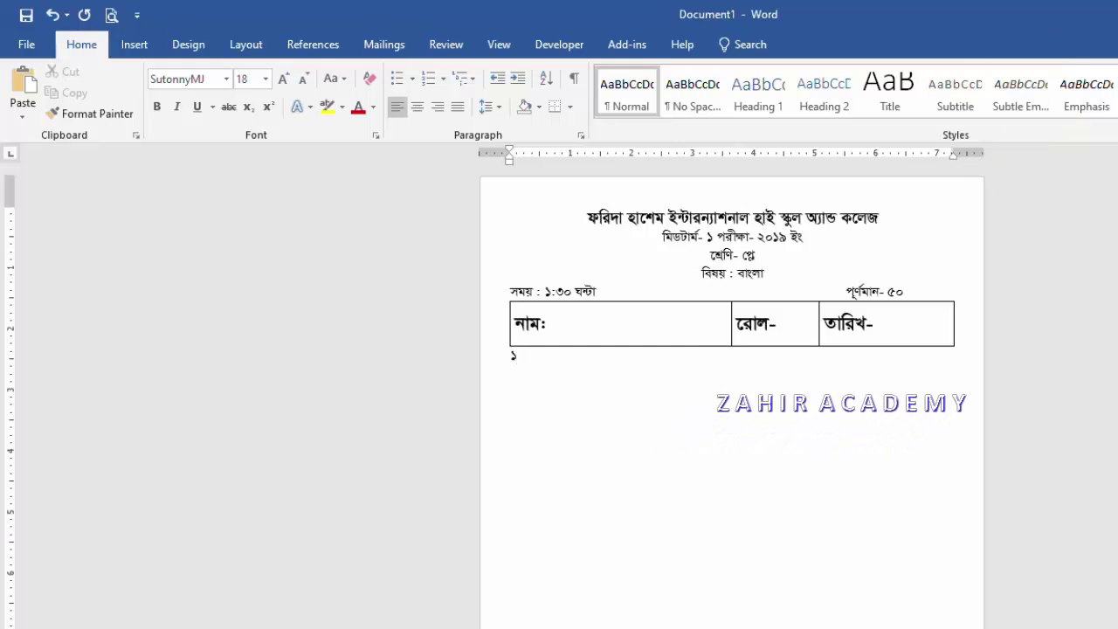
{"action": "type", "text": "|"}
{"action": "scroll", "coordinate": [554, 379], "scroll_direction": "up", "scroll_amount": 2, "text": "ctrl"}
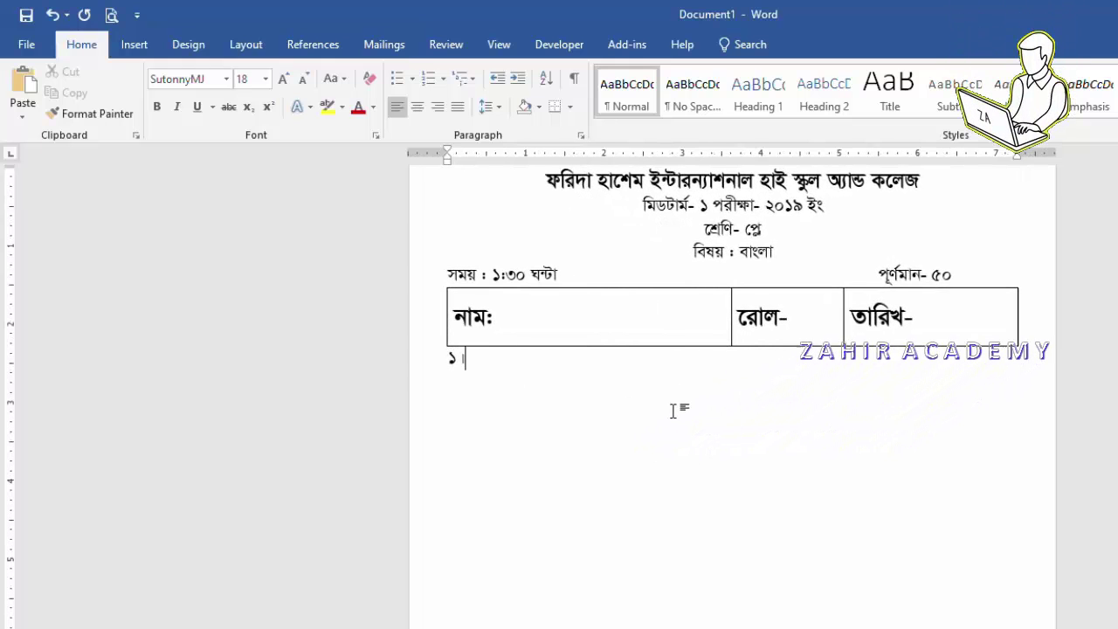
{"action": "type", "text": " (অ- ও) পর্য"}
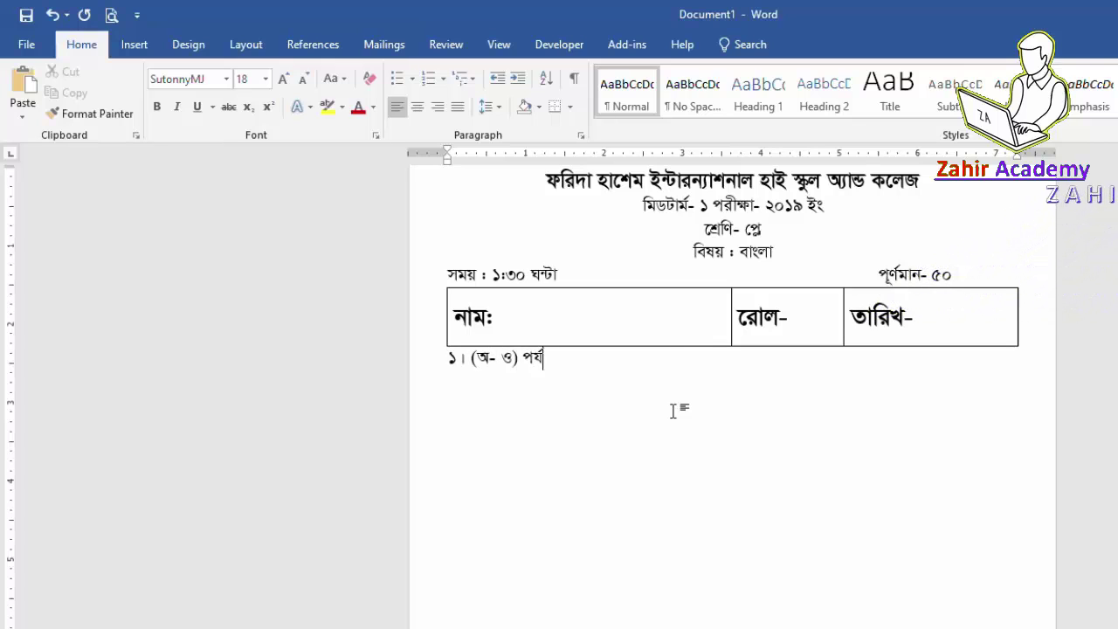
{"action": "type", "text": "ন্ত লিখ"}
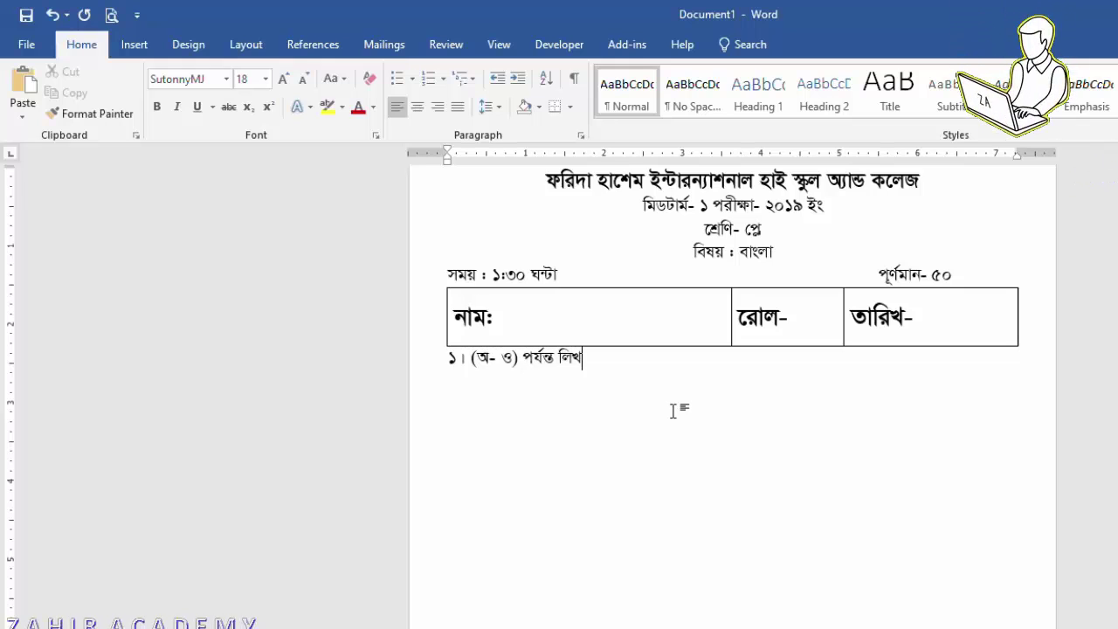
{"action": "type", "text": " :"}
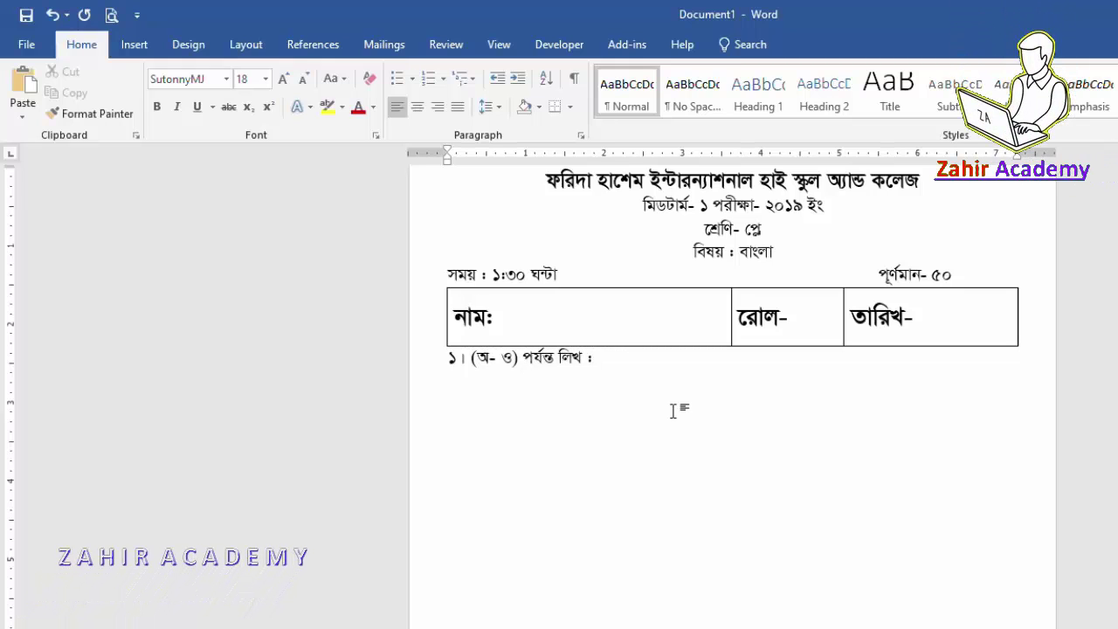
{"action": "key", "text": "Tab"}
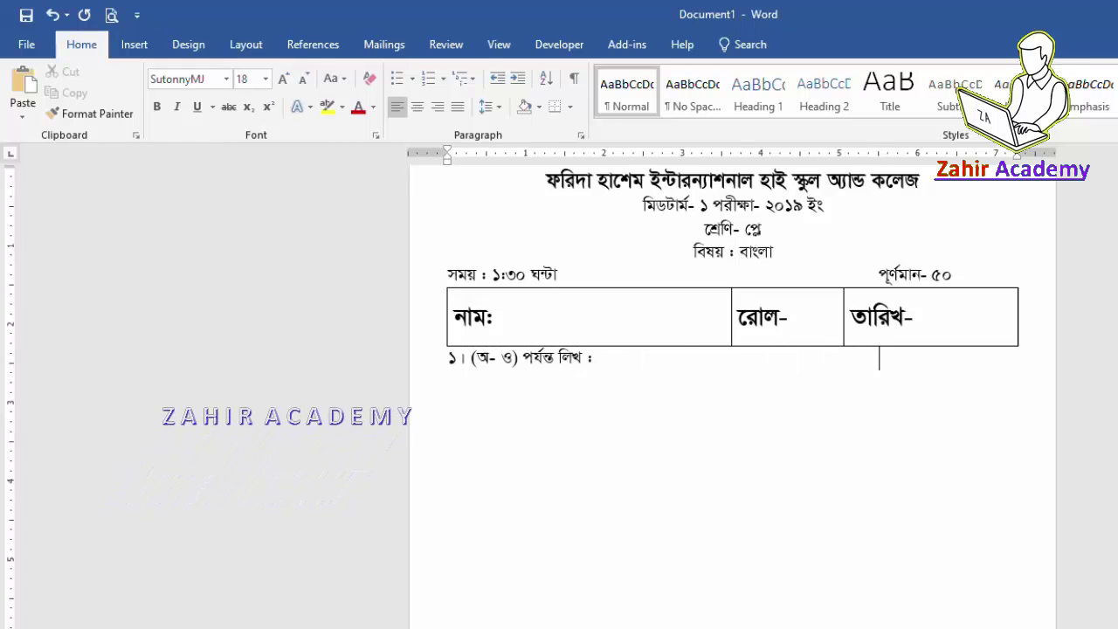
{"action": "key", "text": "Tab"}
{"action": "key", "text": "Tab"}
{"action": "key", "text": "Tab"}
{"action": "type", "text": "১"}
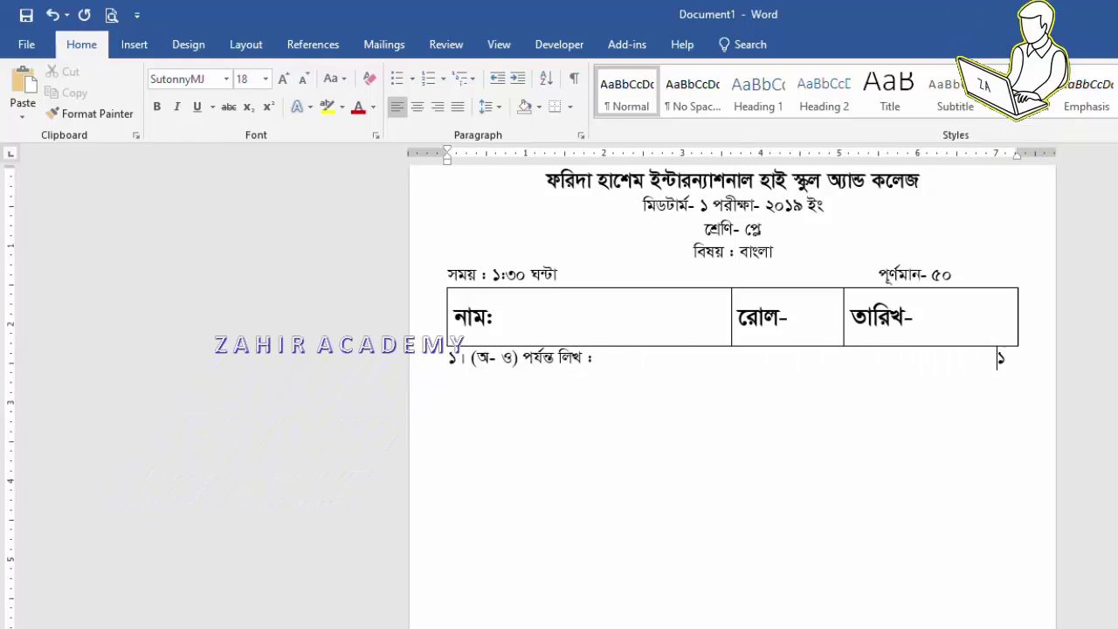
{"action": "type", "text": "০"}
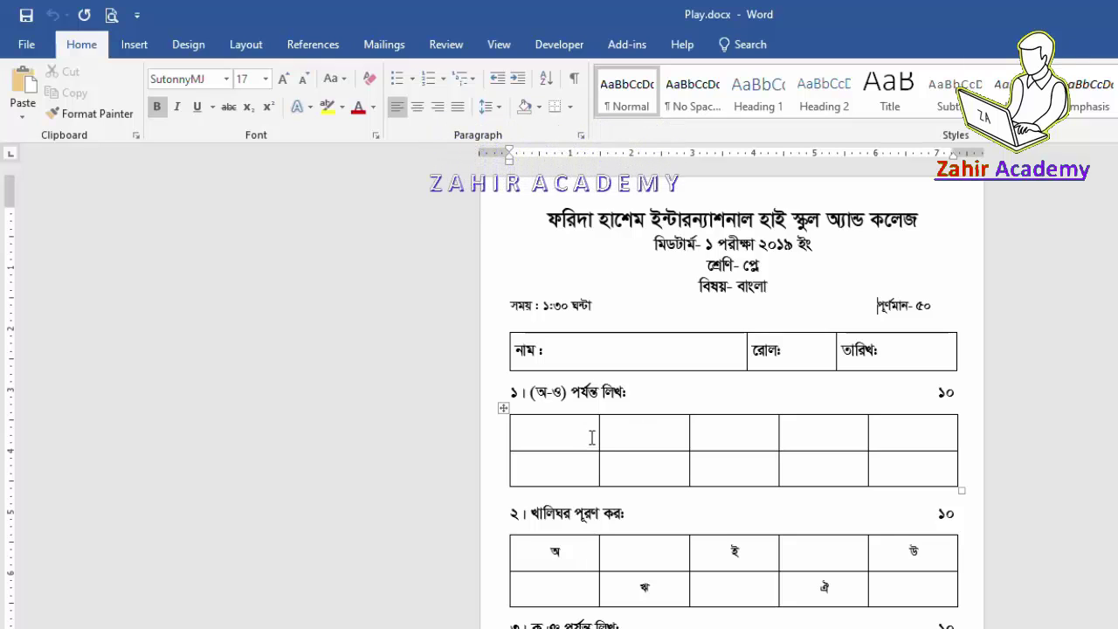
{"action": "left_click", "coordinate": [564, 436]}
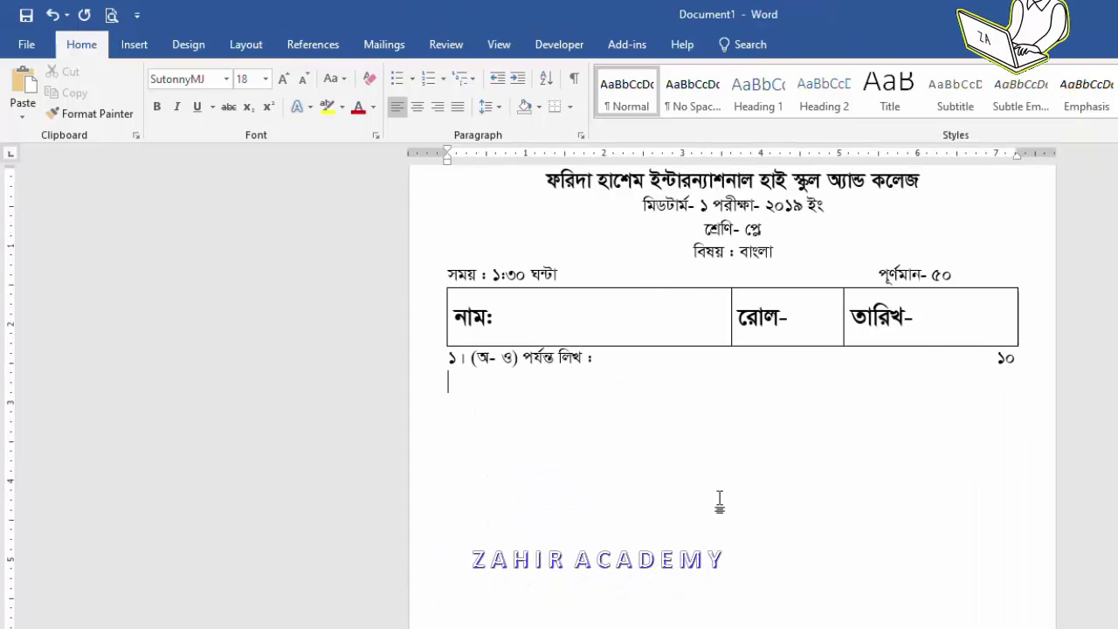
Step: Insert a 5-column, 2-row table under question ১
{"action": "left_click", "coordinate": [141, 44]}
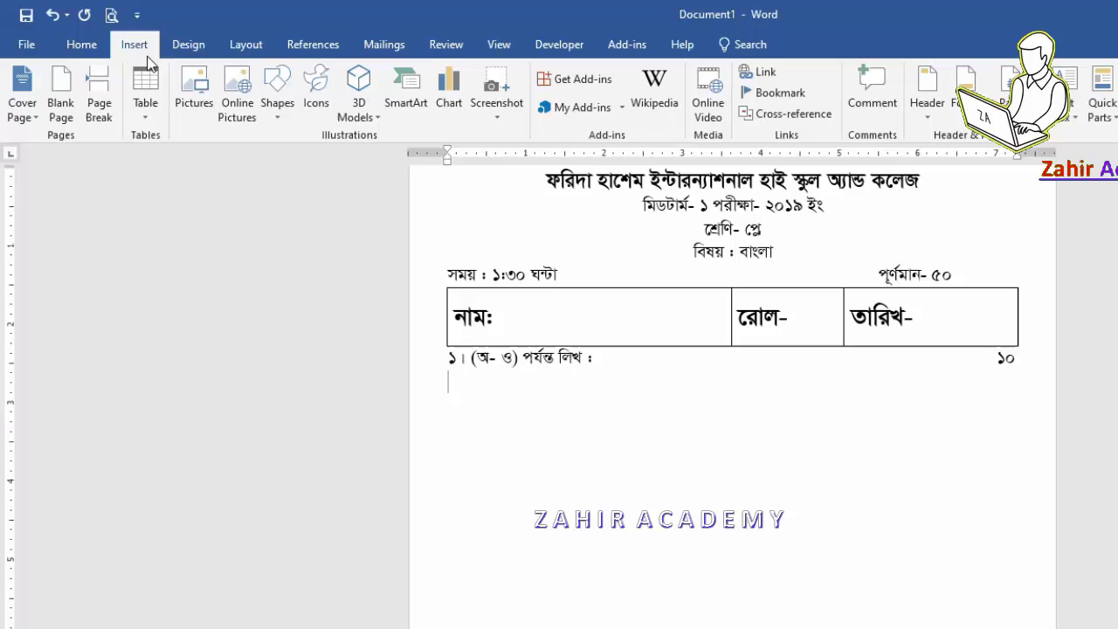
{"action": "left_click", "coordinate": [146, 120]}
{"action": "left_click", "coordinate": [156, 300]}
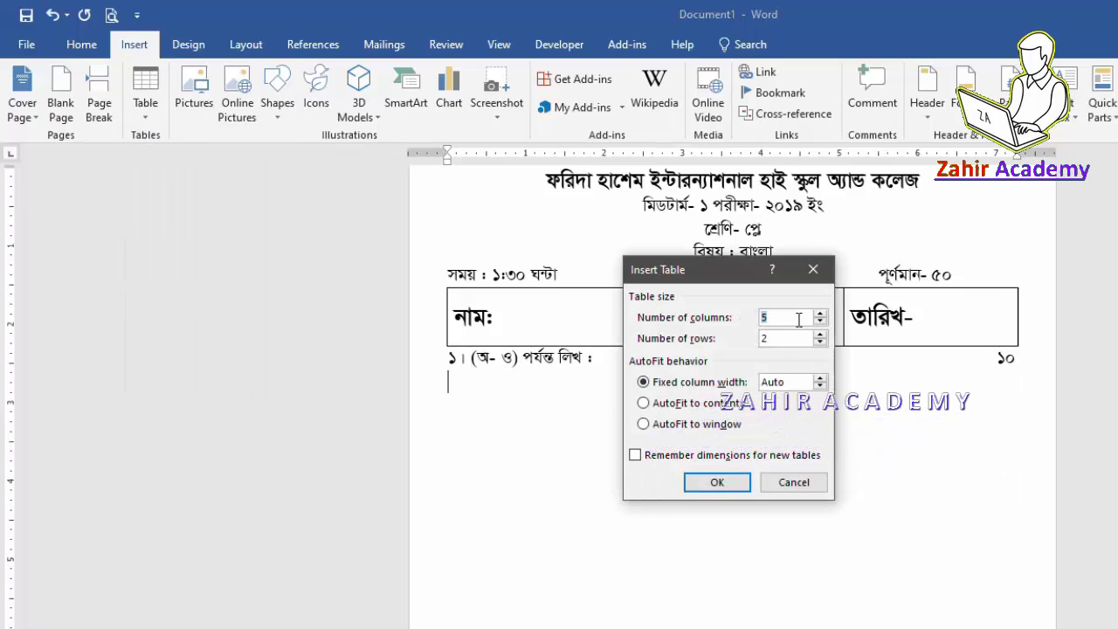
{"action": "left_click", "coordinate": [773, 323]}
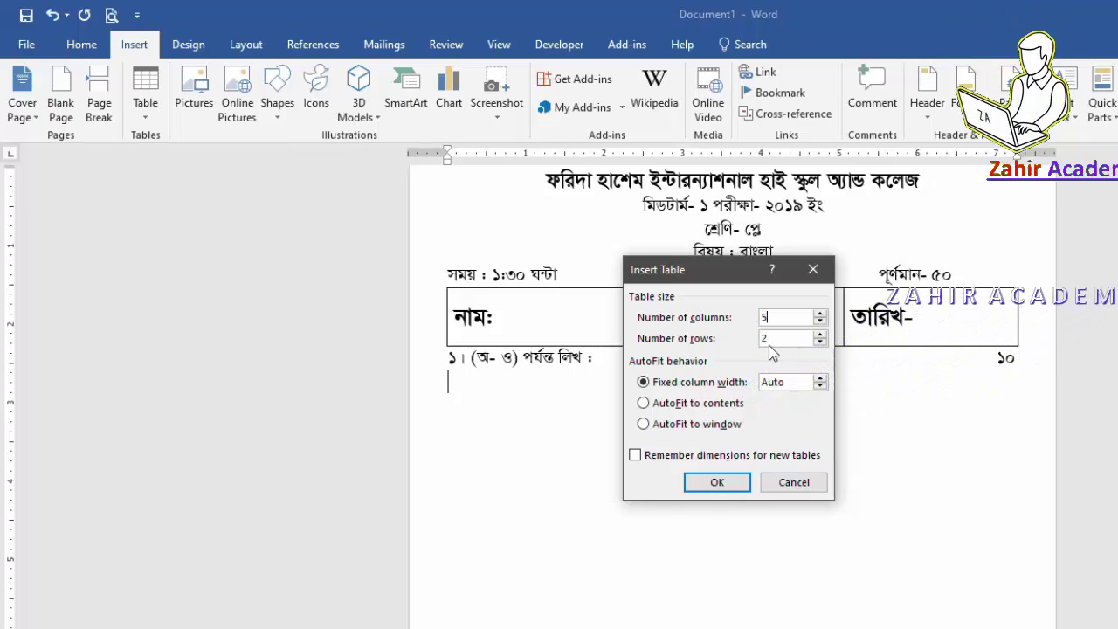
{"action": "left_click", "coordinate": [717, 483]}
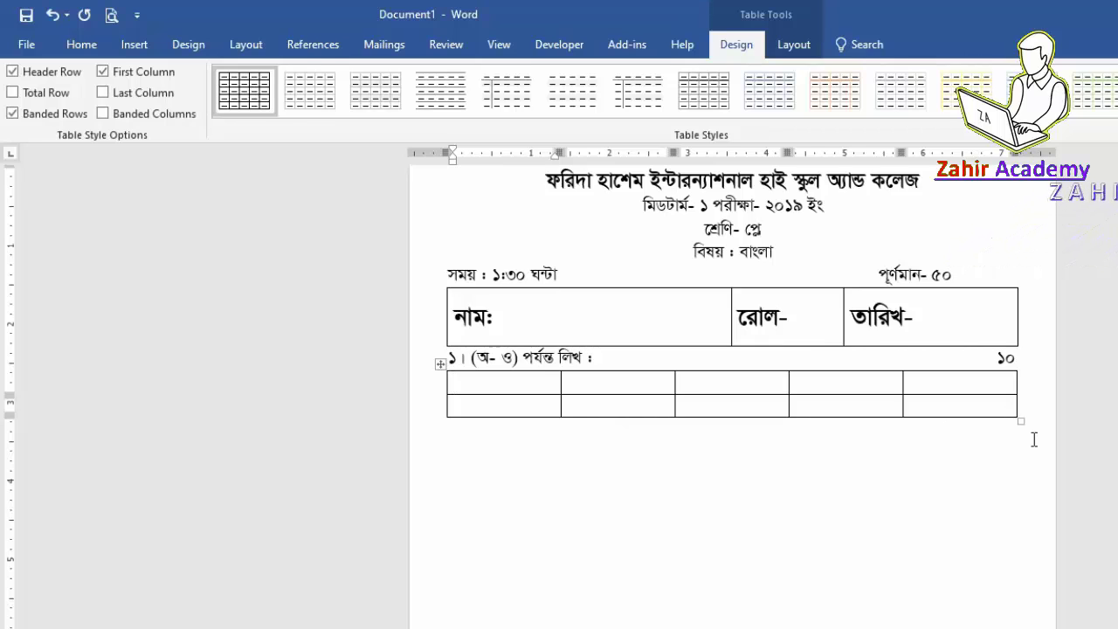
Step: Drag the answer grid's bottom edge down to make its rows taller
{"action": "mouse_move", "coordinate": [1018, 417]}
{"action": "left_mouse_down"}
{"action": "mouse_move", "coordinate": [1020, 472]}
{"action": "mouse_move", "coordinate": [1020, 434]}
{"action": "left_mouse_up"}
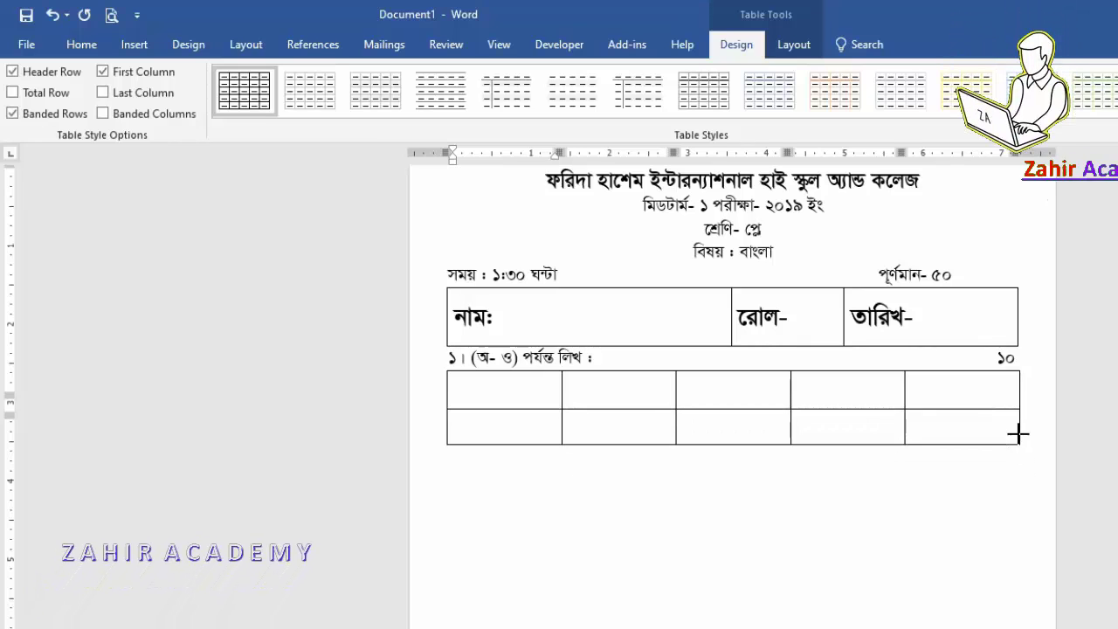
{"action": "scroll", "coordinate": [1032, 474], "scroll_direction": "up", "scroll_amount": 2, "text": "ctrl"}
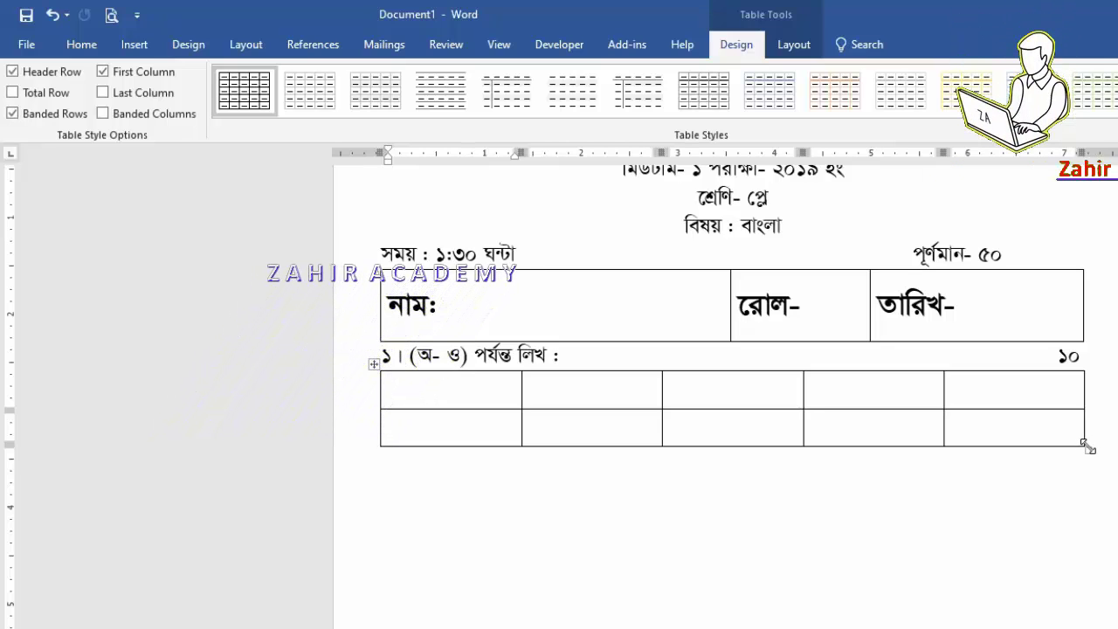
{"action": "mouse_move", "coordinate": [1087, 447]}
{"action": "left_mouse_down"}
{"action": "mouse_move", "coordinate": [1087, 478]}
{"action": "mouse_move", "coordinate": [1074, 434]}
{"action": "mouse_move", "coordinate": [1087, 485]}
{"action": "left_mouse_up"}
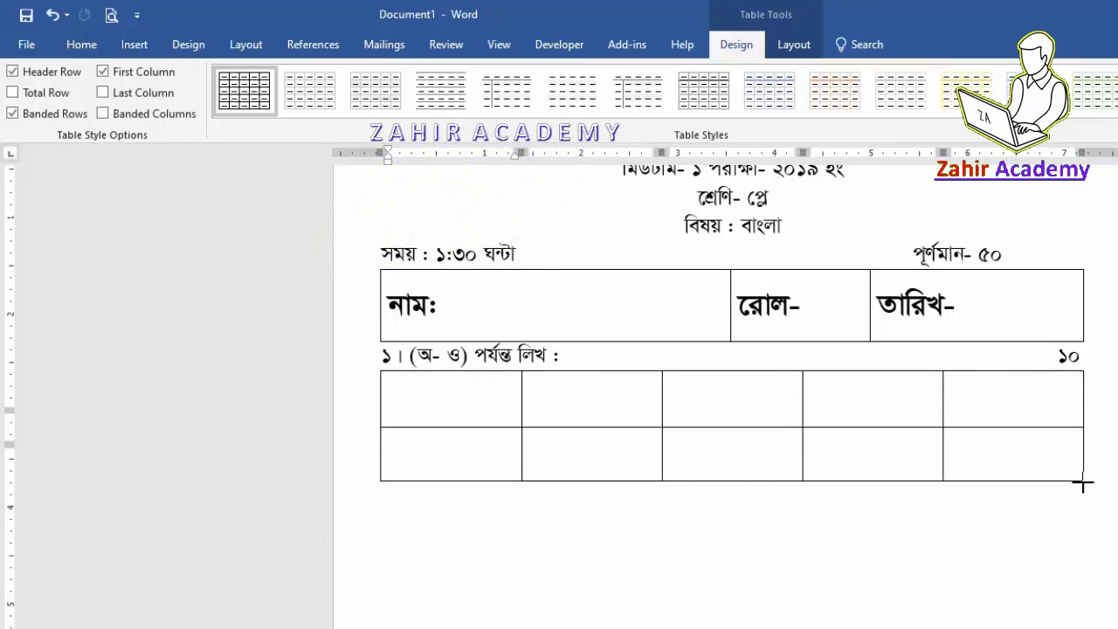
{"action": "scroll", "coordinate": [913, 474], "scroll_direction": "down", "scroll_amount": 3}
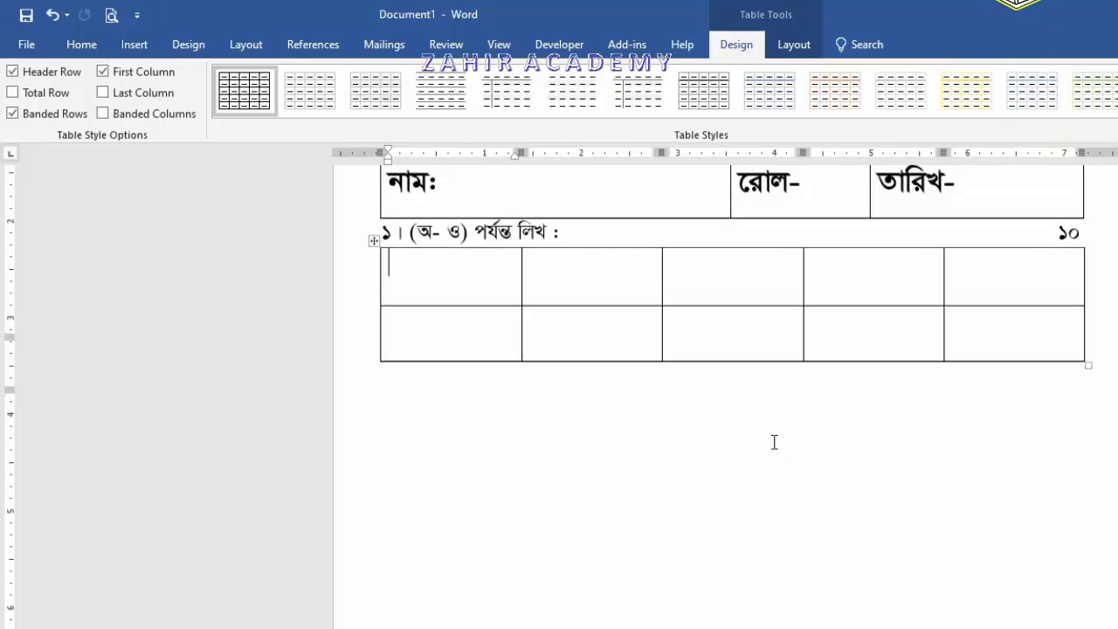
Step: Type question ২ 'খালিঘর পূরণ কর:' below the grid and start a new line
{"action": "left_click", "coordinate": [393, 370]}
{"action": "scroll", "coordinate": [465, 393], "scroll_direction": "up", "scroll_amount": 2}
{"action": "type", "text": "২। খা"}
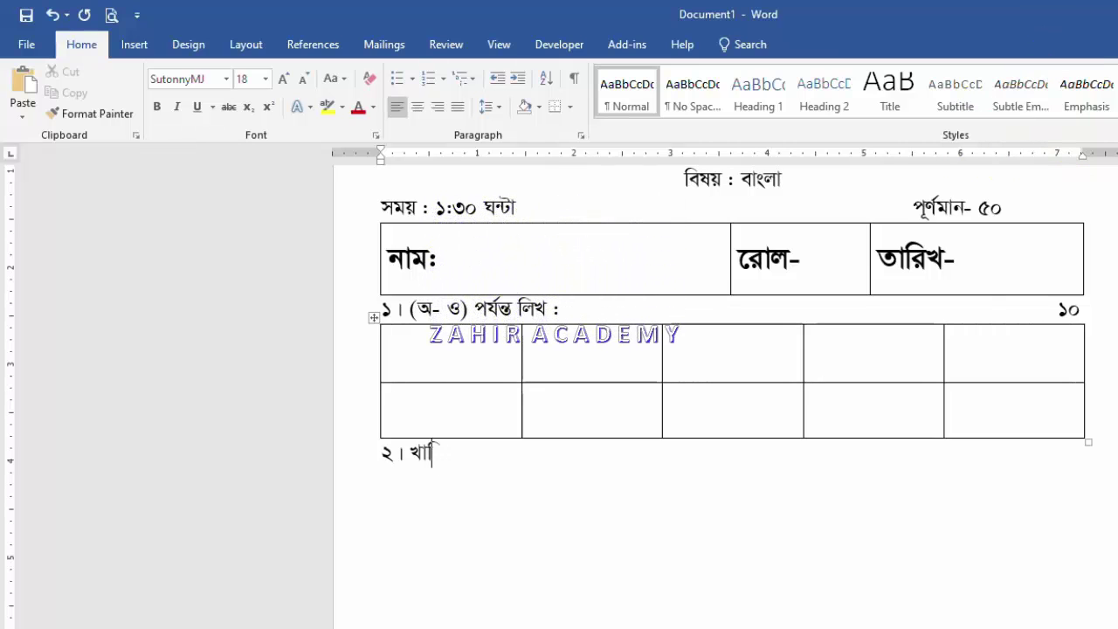
{"action": "type", "text": "লিঘর পূর"}
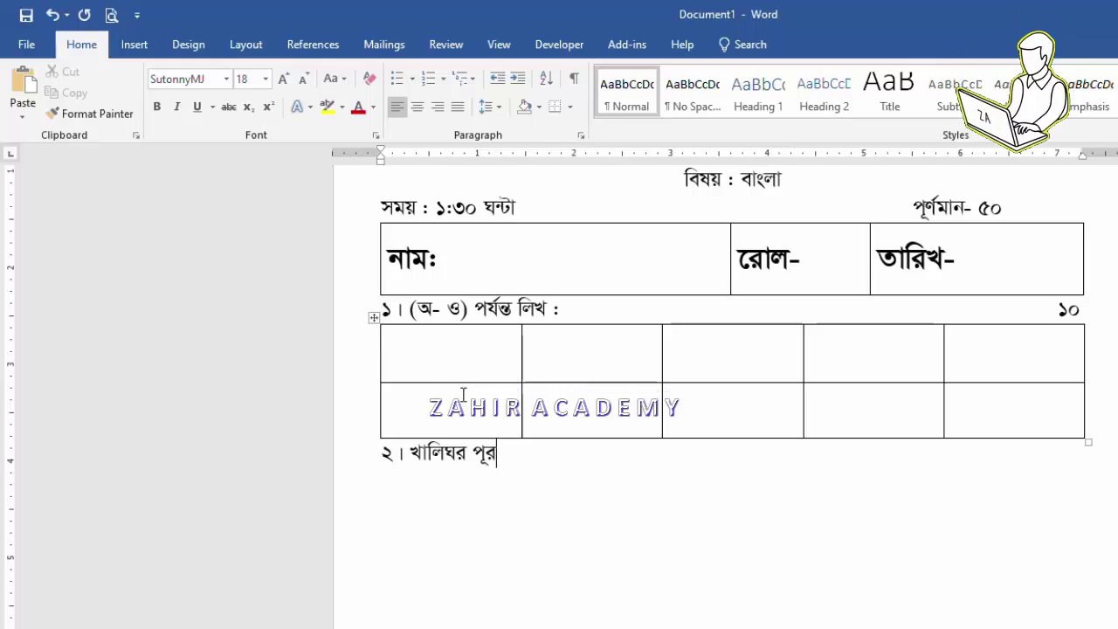
{"action": "type", "text": "ণ কর:"}
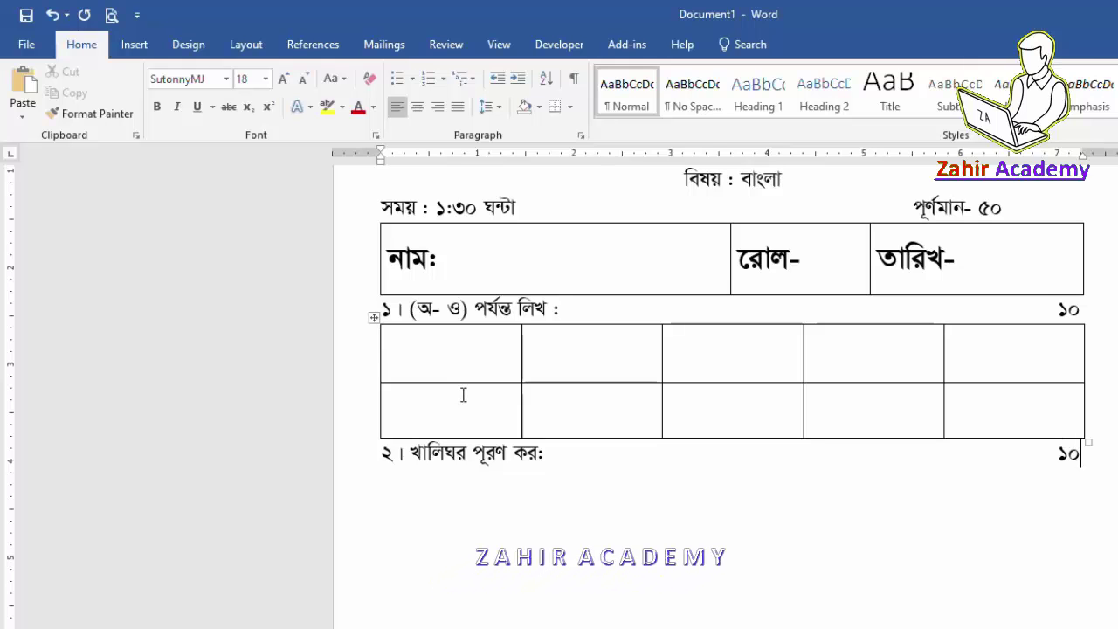
{"action": "key", "text": "Return"}
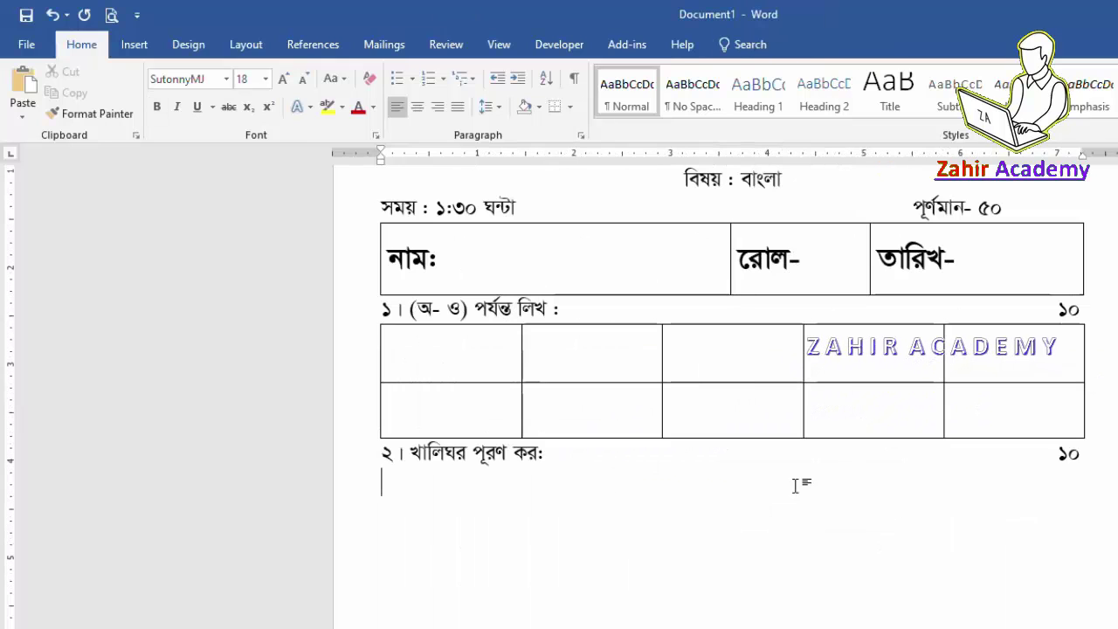
Step: Copy the question ১ answer grid and paste it under question ২
{"action": "left_click", "coordinate": [374, 316]}
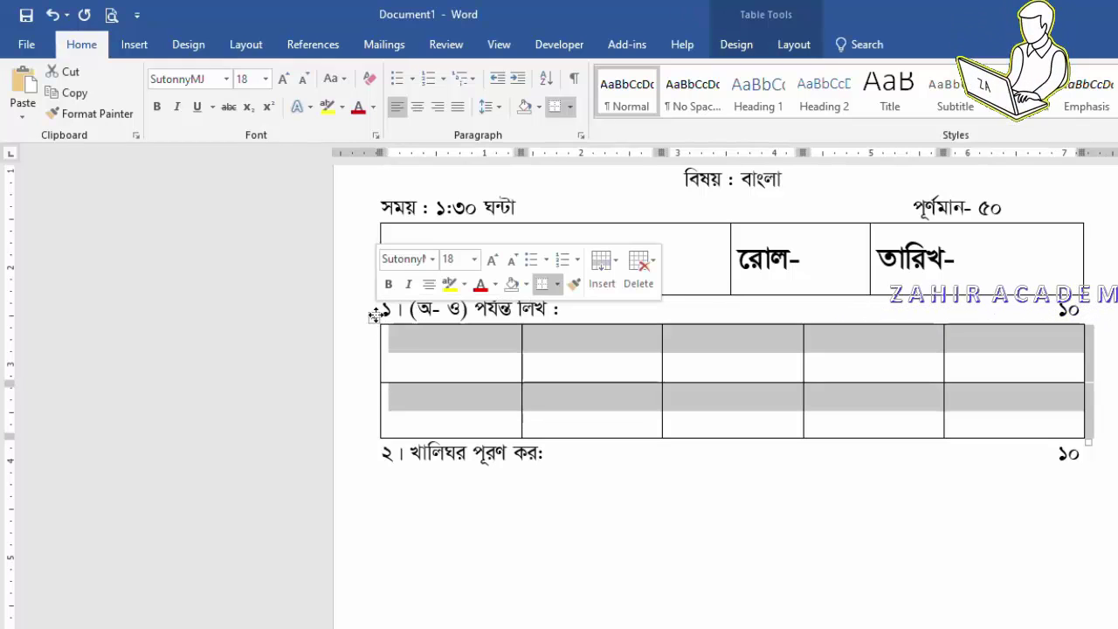
{"action": "left_click", "coordinate": [430, 338]}
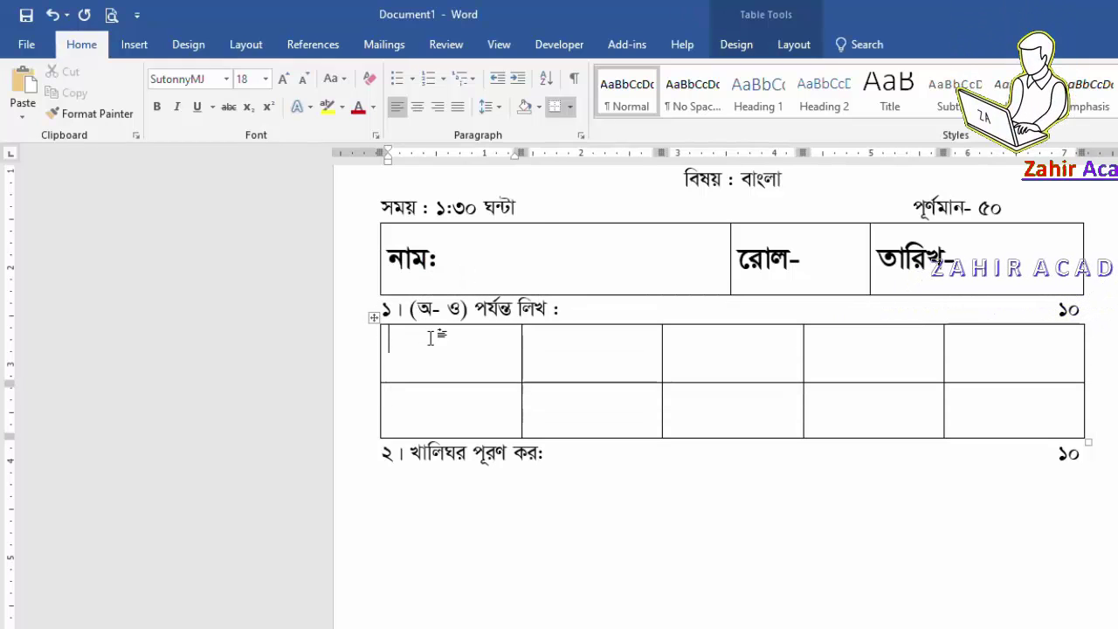
{"action": "left_click", "coordinate": [374, 316]}
{"action": "key", "text": "ctrl+c"}
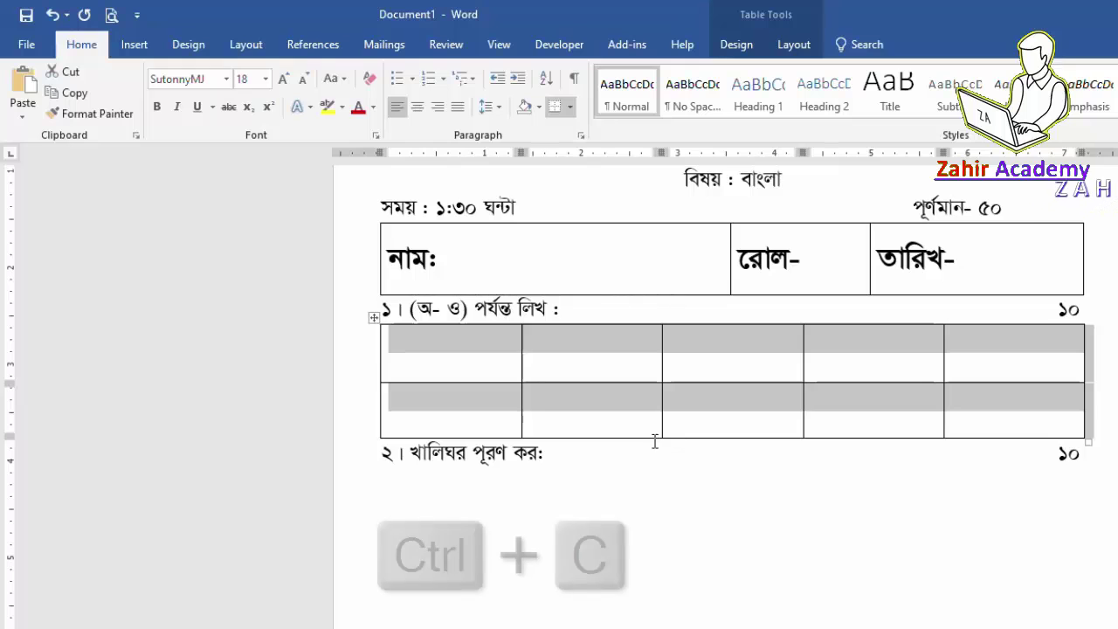
{"action": "left_click", "coordinate": [411, 481]}
{"action": "key", "text": "ctrl+v"}
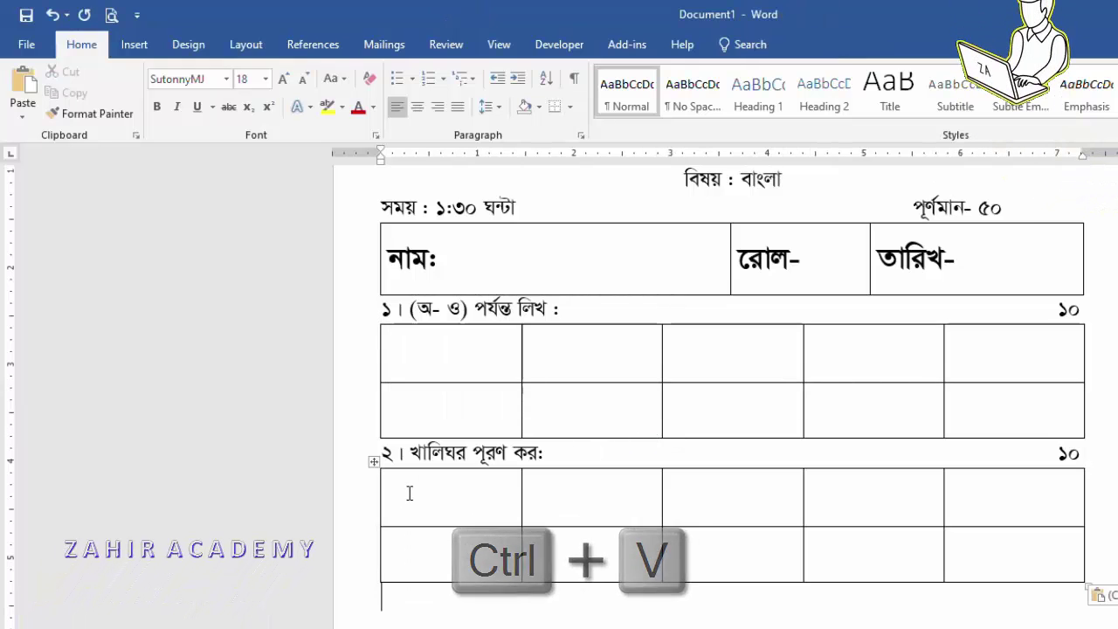
Step: Fill alternating cells of the new grid with অ, ই, উ, ঋ and ঐ
{"action": "left_click", "coordinate": [463, 494]}
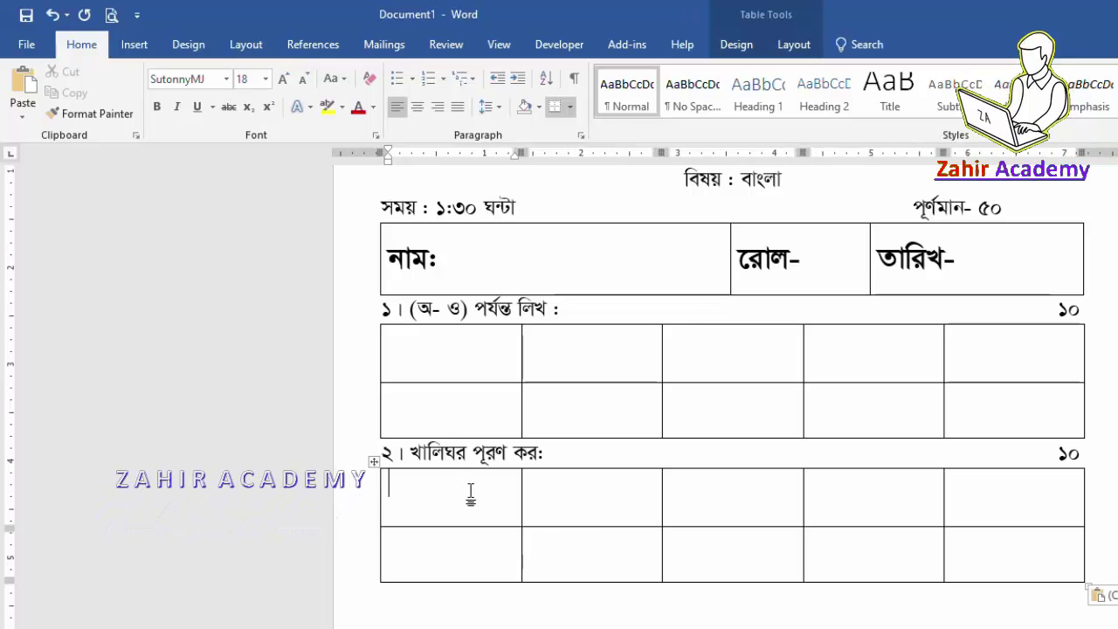
{"action": "type", "text": "অ"}
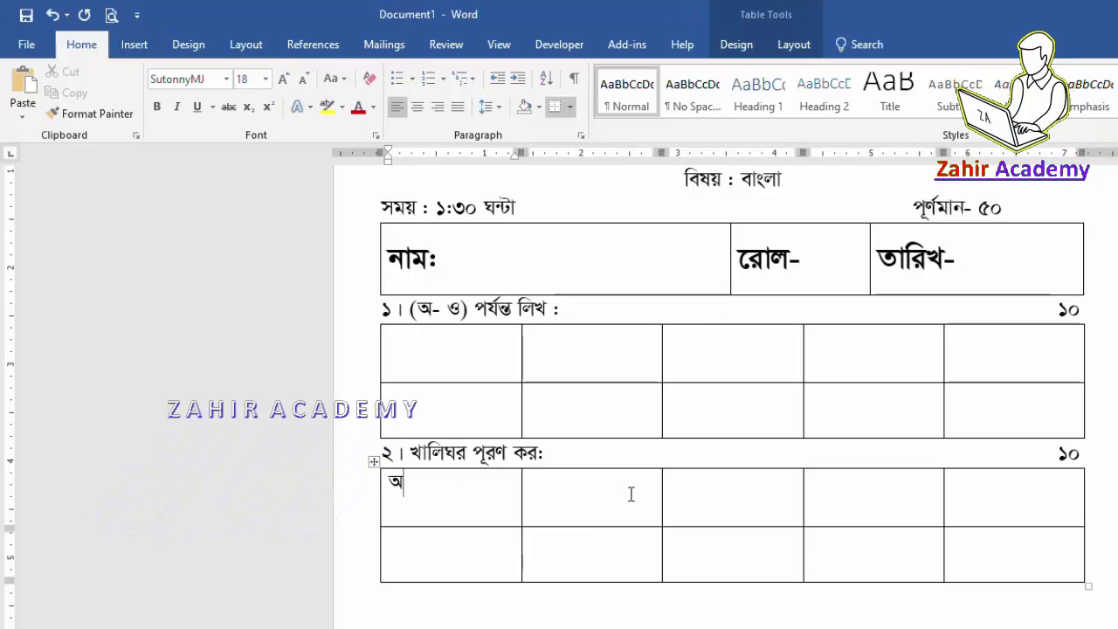
{"action": "left_click", "coordinate": [622, 495]}
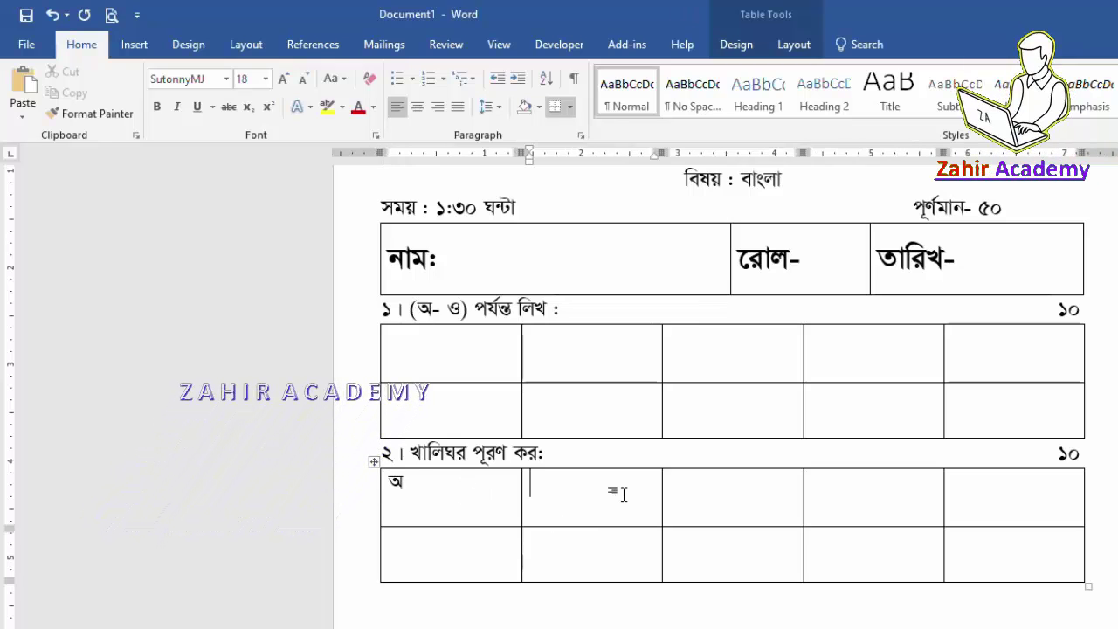
{"action": "left_click", "coordinate": [713, 494]}
{"action": "type", "text": "ই"}
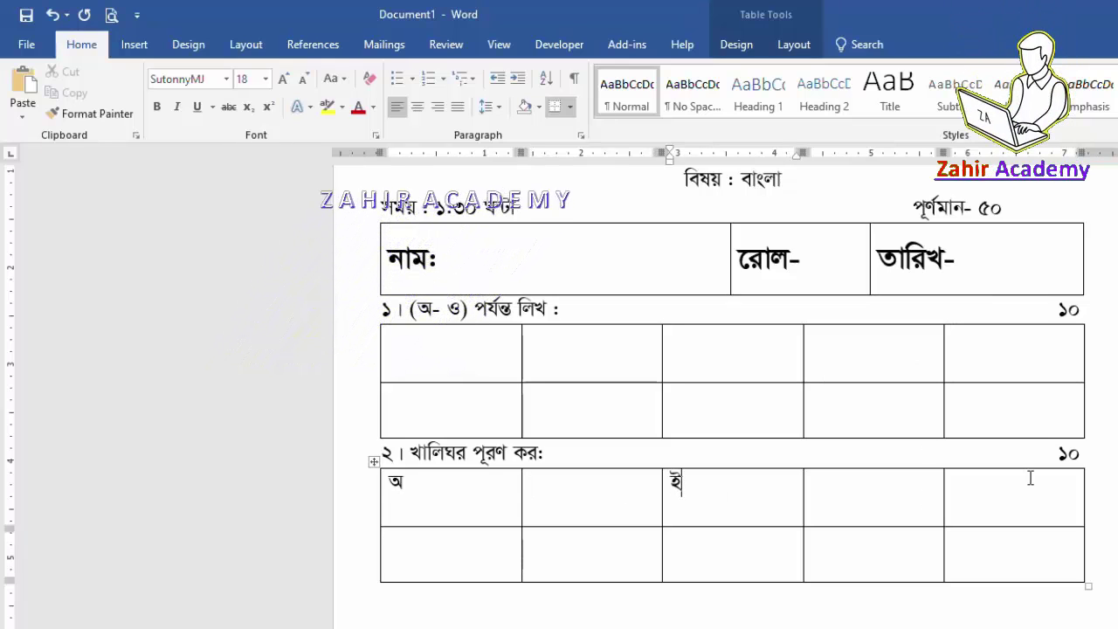
{"action": "left_click", "coordinate": [988, 482]}
{"action": "type", "text": "উ"}
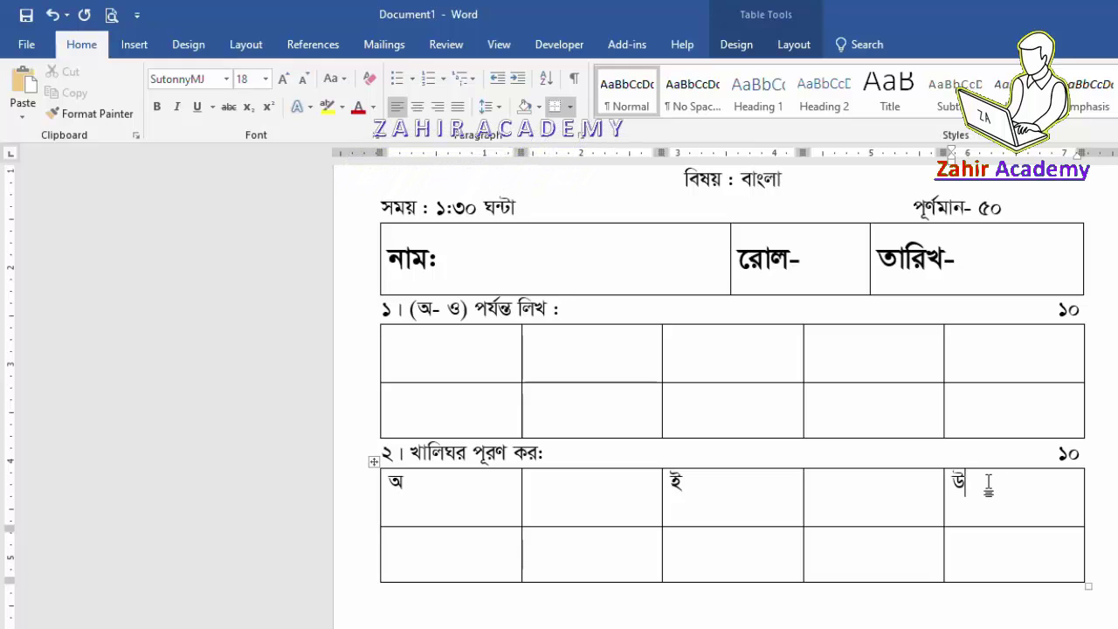
{"action": "left_click", "coordinate": [659, 541]}
{"action": "type", "text": "ঋ"}
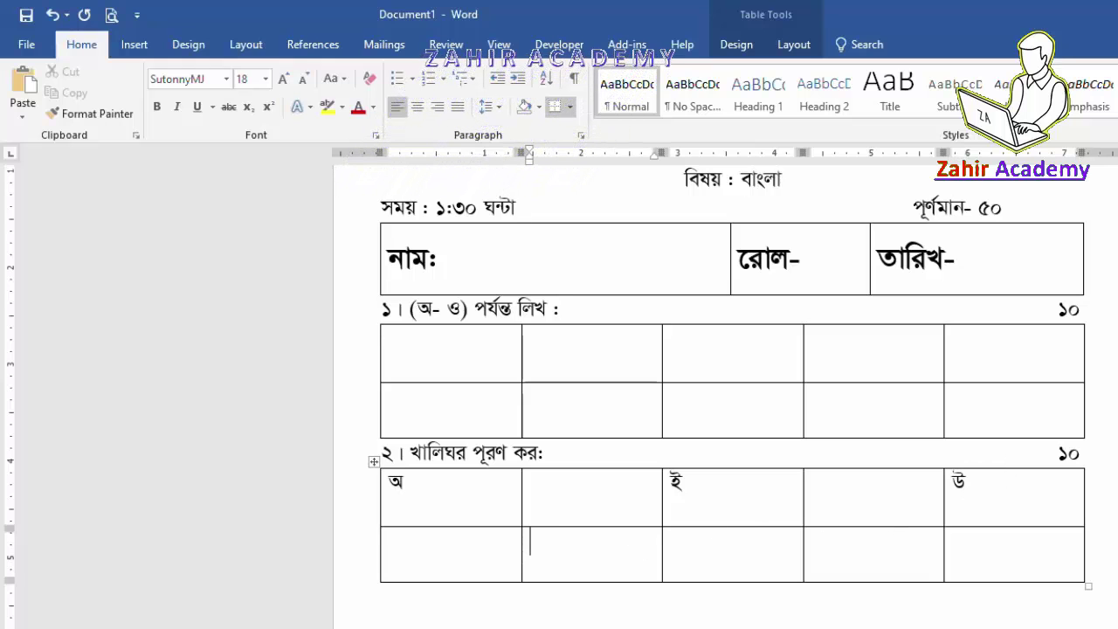
{"action": "left_click", "coordinate": [844, 554]}
{"action": "type", "text": "ঐ"}
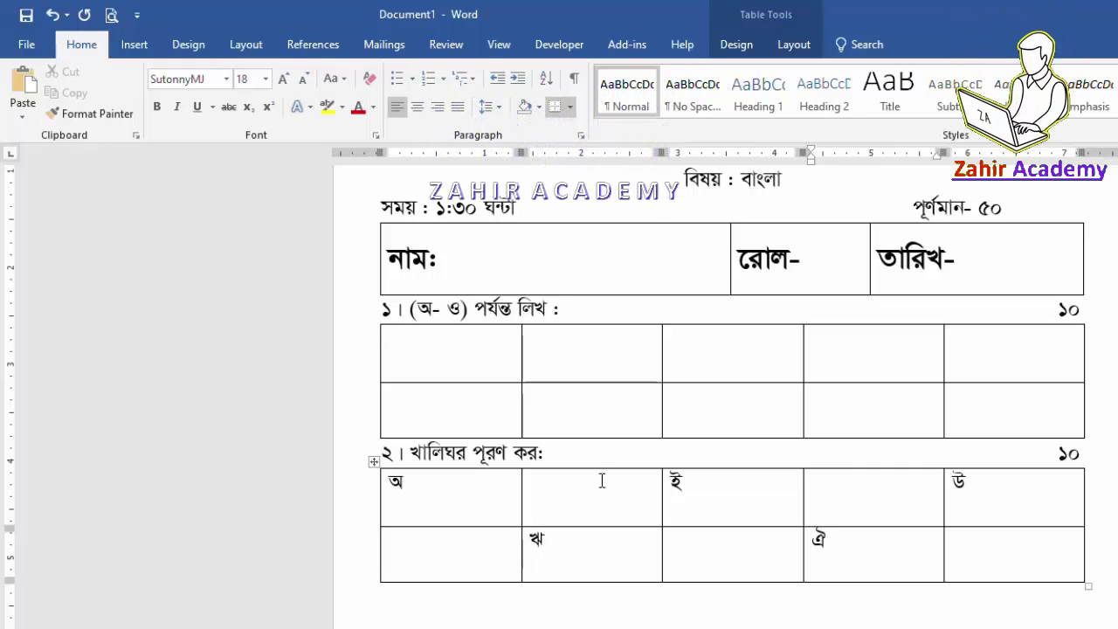
{"action": "left_click_drag", "start_coordinate": [453, 486], "coordinate": [993, 548]}
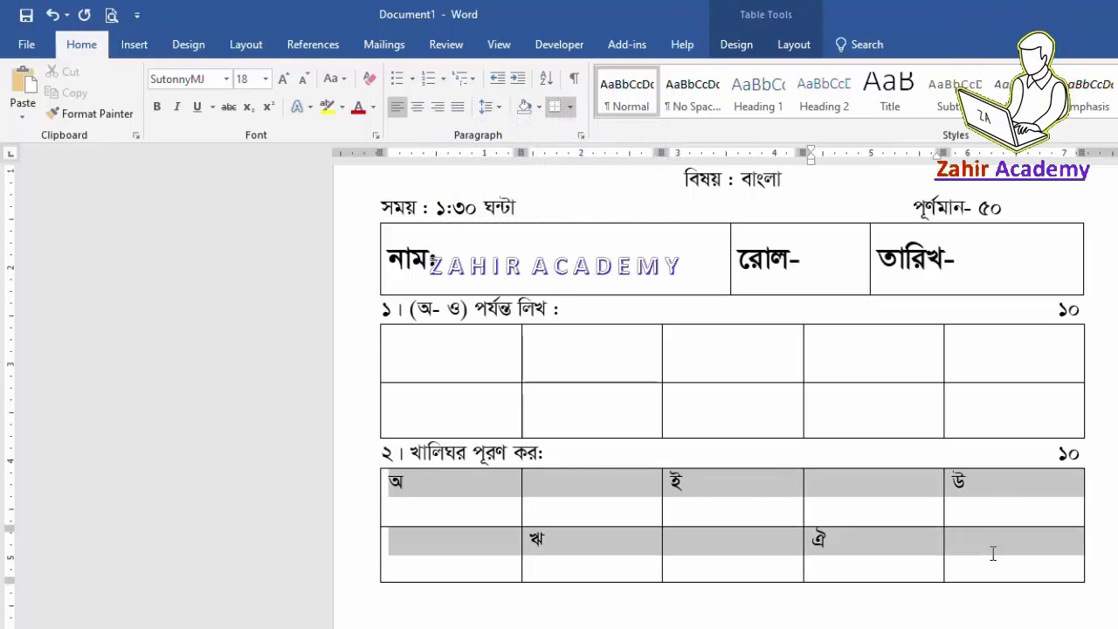
Step: Center the অ–ঐ letters in the question ২ grid cells and enlarge them to 28 pt
{"action": "left_click", "coordinate": [794, 43]}
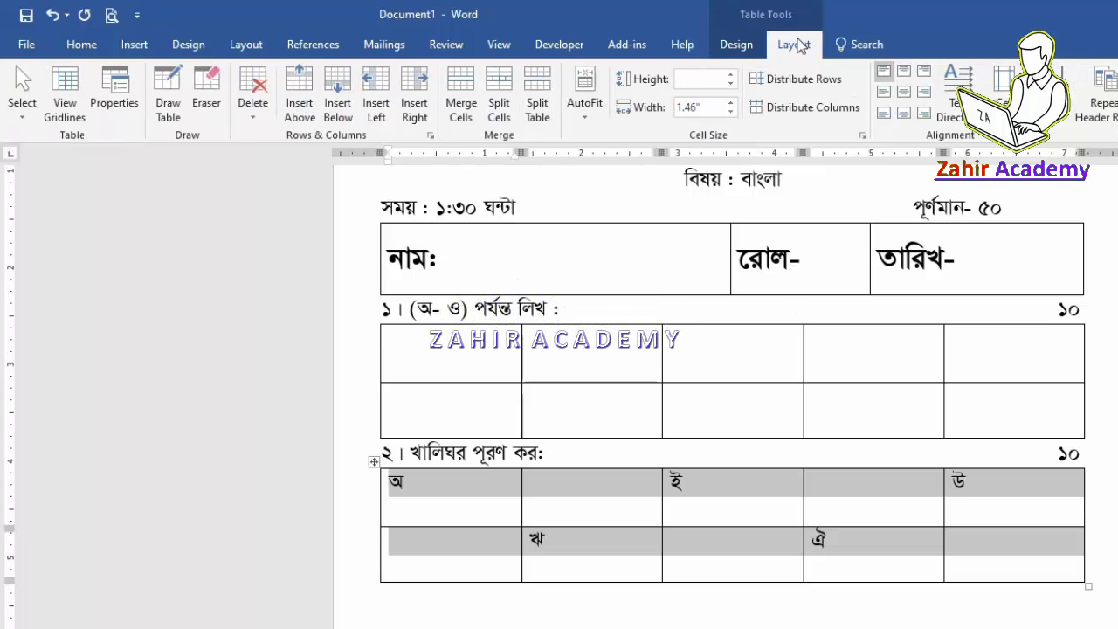
{"action": "left_click", "coordinate": [905, 92]}
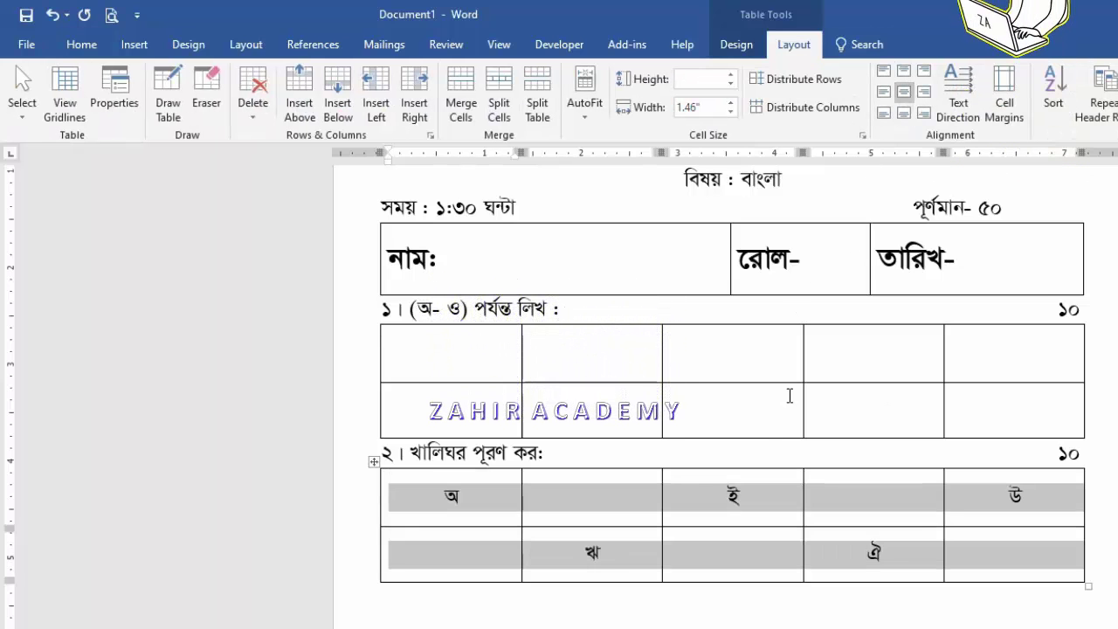
{"action": "left_click", "coordinate": [82, 44]}
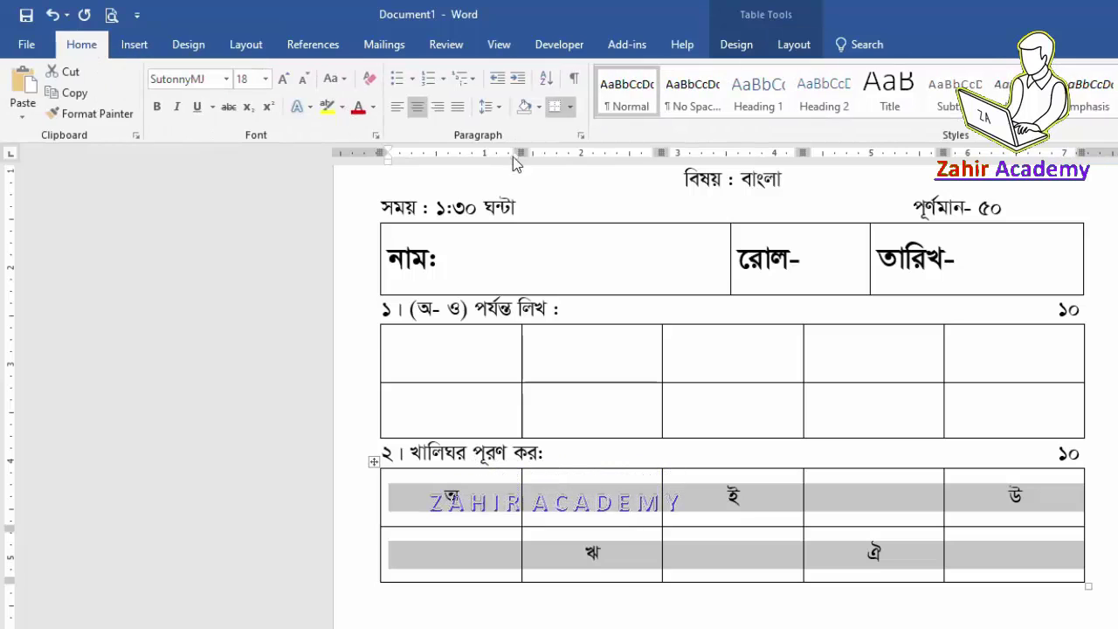
{"action": "left_click", "coordinate": [283, 80]}
{"action": "left_click", "coordinate": [283, 80]}
{"action": "left_click", "coordinate": [283, 80]}
{"action": "left_click", "coordinate": [283, 79]}
{"action": "left_click", "coordinate": [283, 80]}
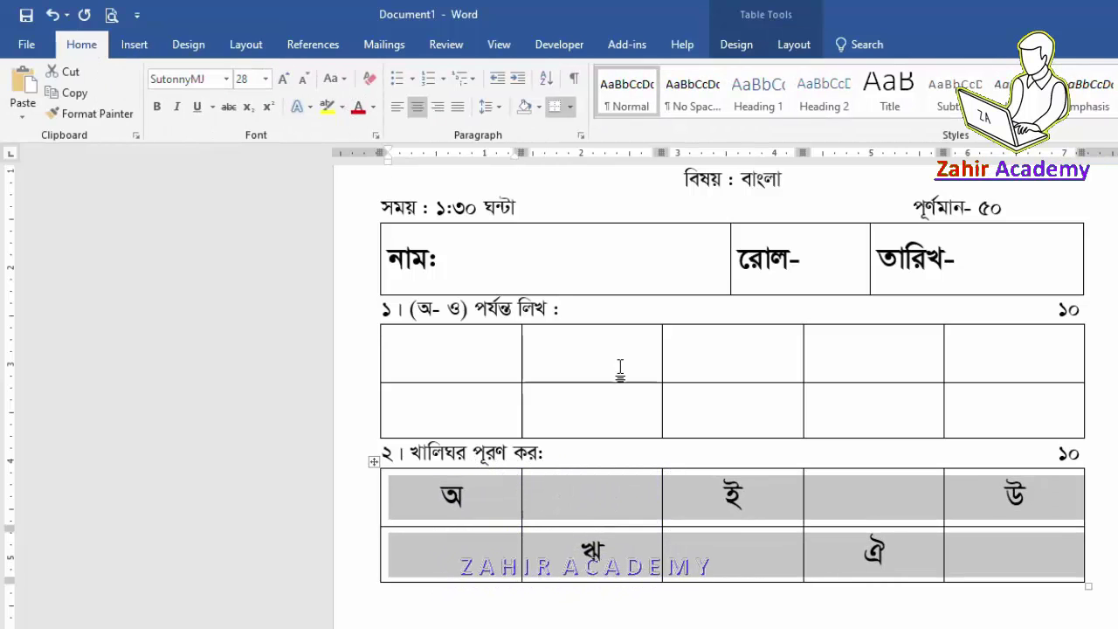
{"action": "left_click", "coordinate": [620, 482]}
{"action": "scroll", "coordinate": [573, 533], "scroll_direction": "down", "scroll_amount": 2}
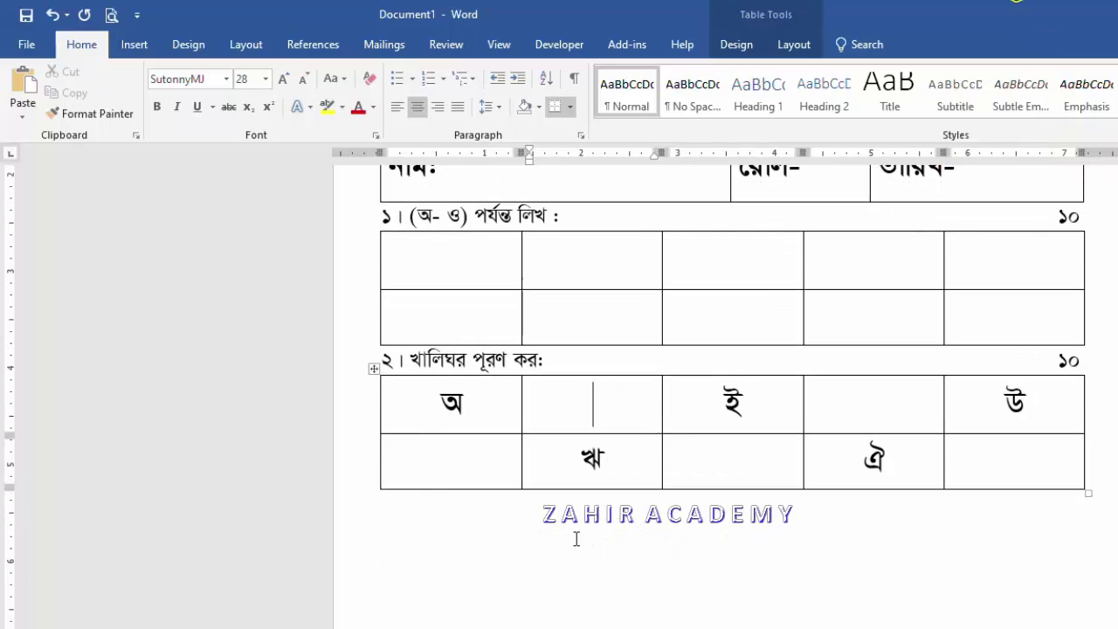
{"action": "left_click", "coordinate": [428, 504]}
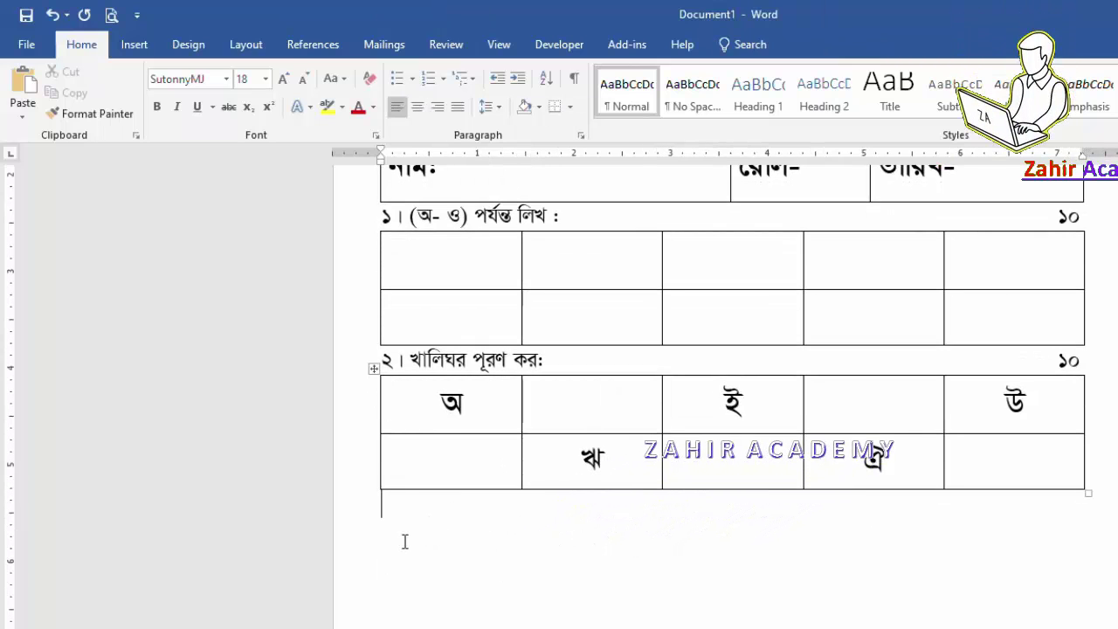
Step: Type question ৩ '(ক-ঞ) পর্যন্ত লিখ:' with marks ১০ at the right margin
{"action": "type", "text": "3|"}
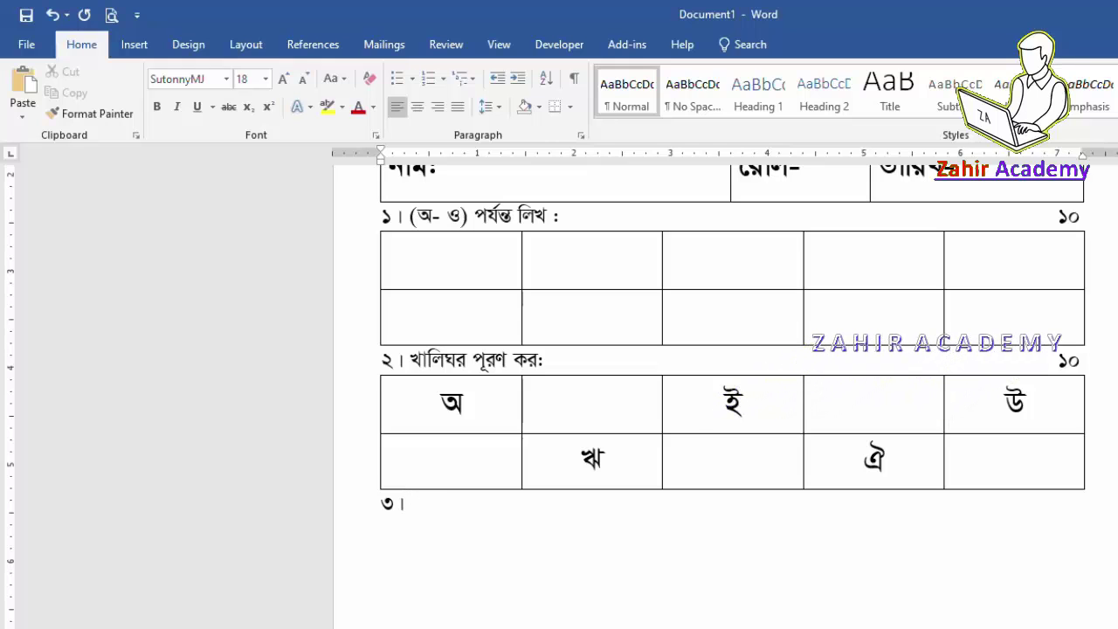
{"action": "type", "text": "j-"}
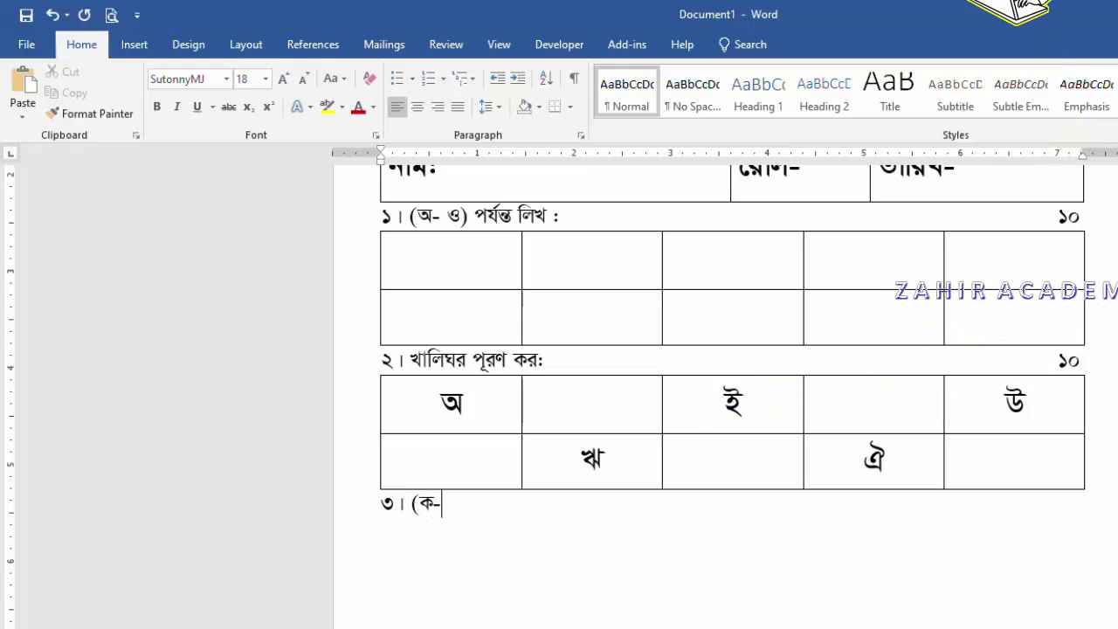
{"action": "type", "text": "I) পর্যন্ত লিখ:"}
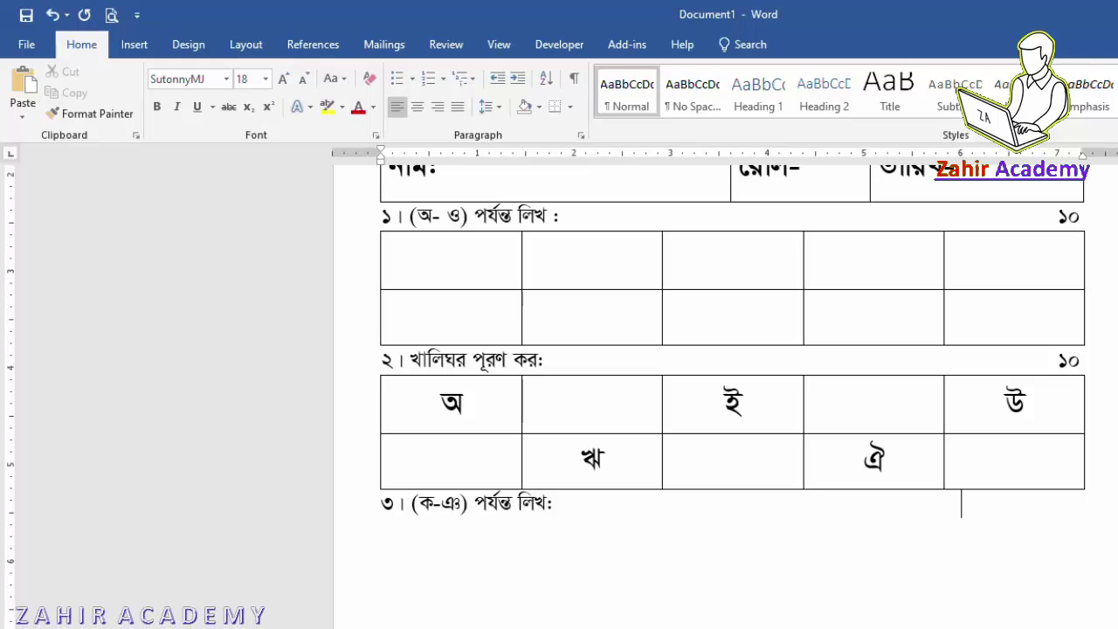
{"action": "type", "text": "0"}
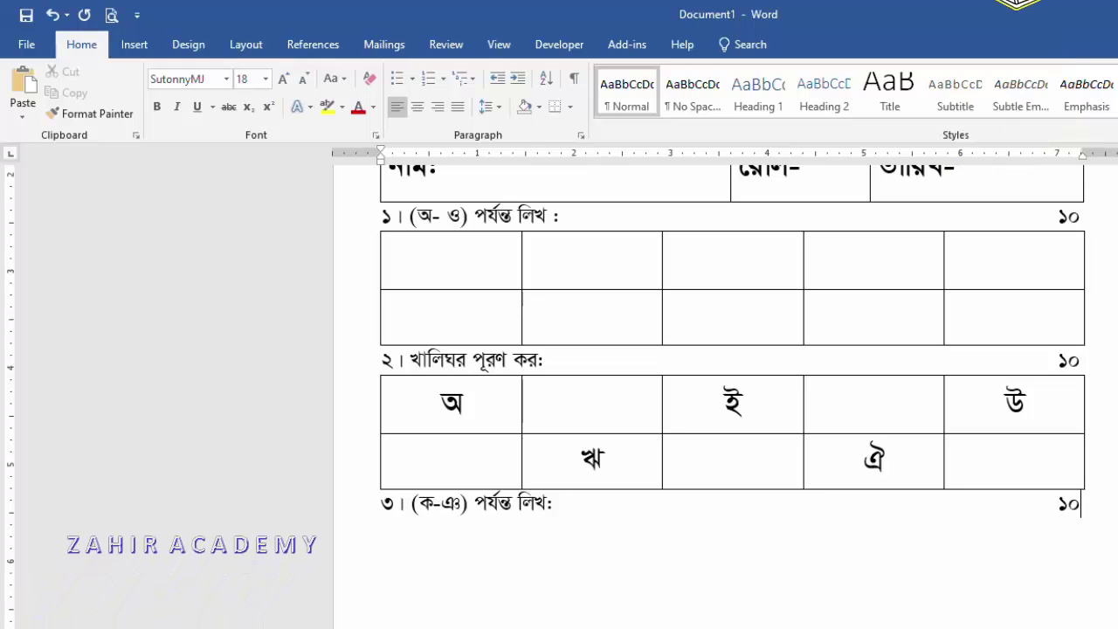
{"action": "key", "text": "Return"}
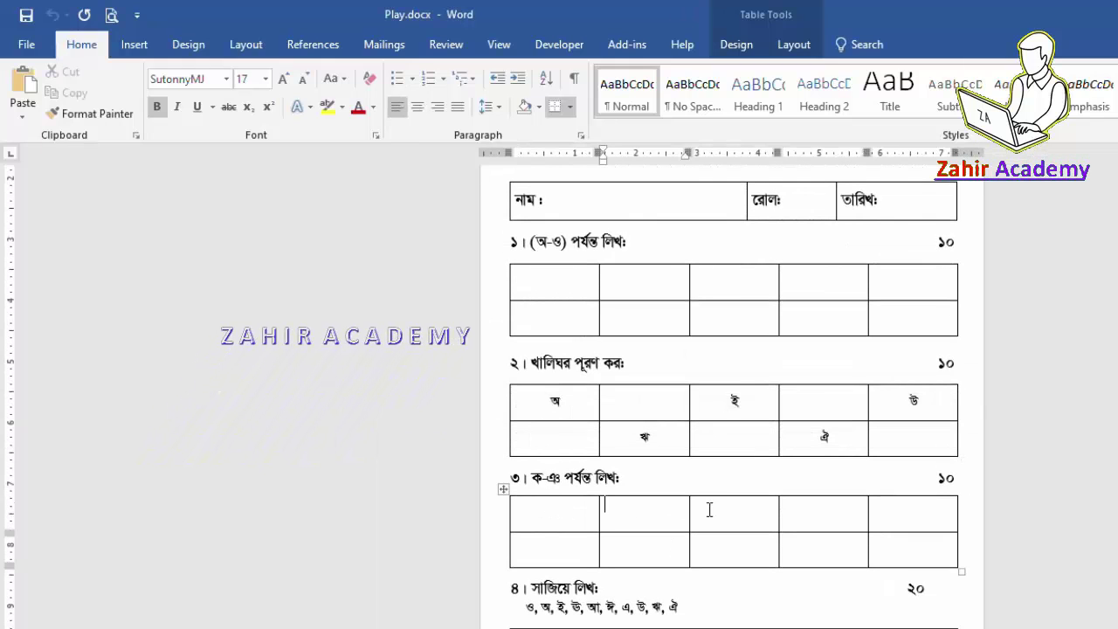
{"action": "left_click", "coordinate": [824, 511]}
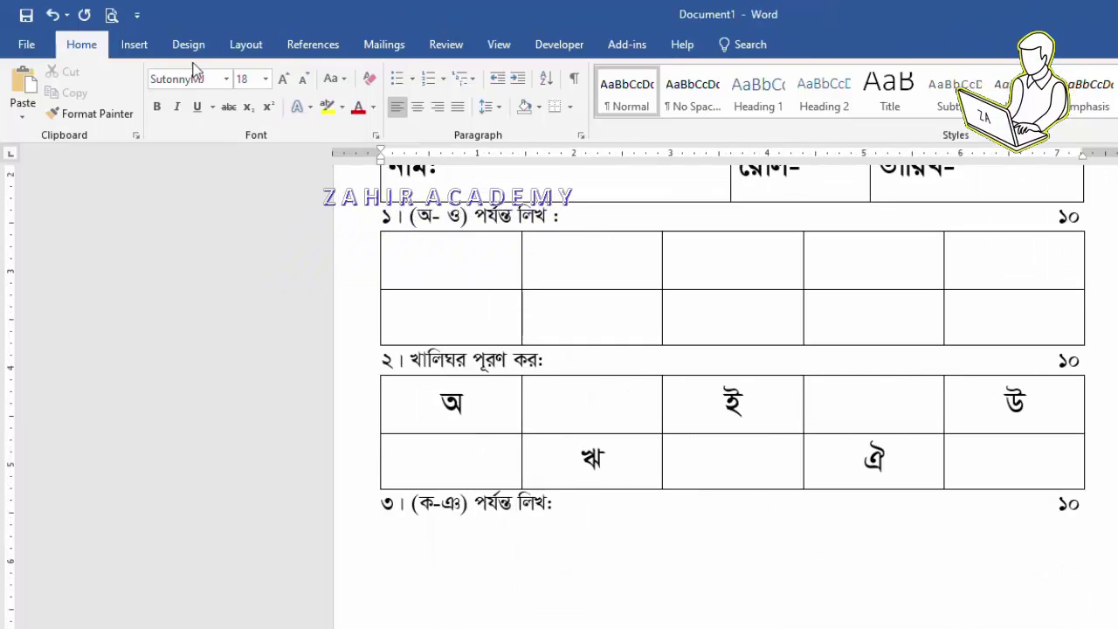
{"action": "left_click", "coordinate": [132, 44]}
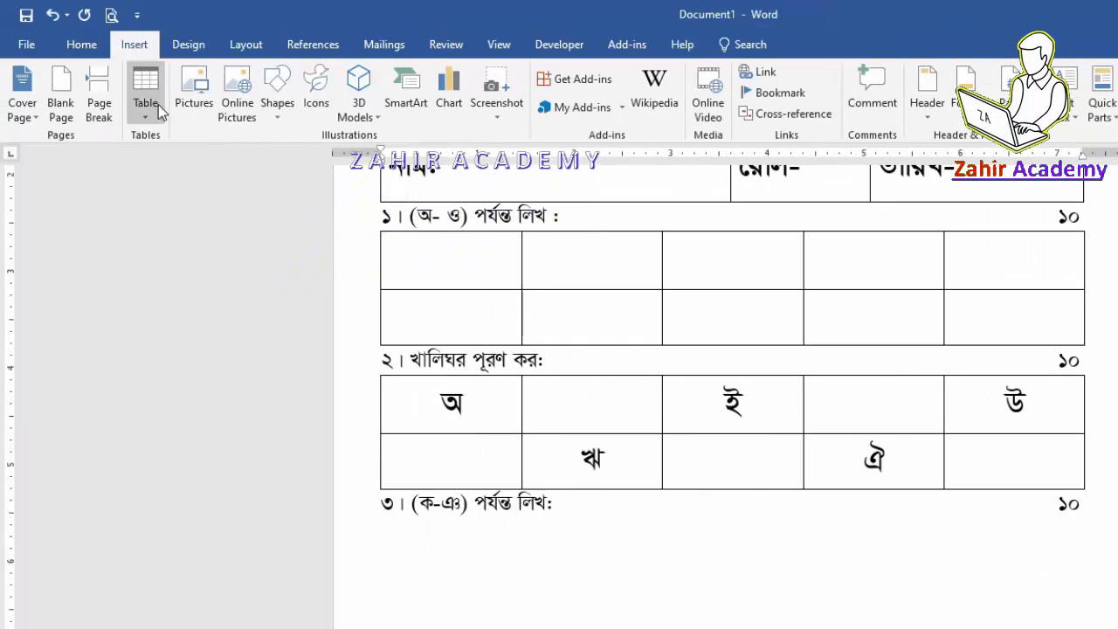
Step: Paste a blank copy of the question ১ answer grid under question ৩
{"action": "left_click", "coordinate": [484, 306]}
{"action": "left_click", "coordinate": [374, 224]}
{"action": "scroll", "coordinate": [358, 323], "scroll_direction": "up", "scroll_amount": 2}
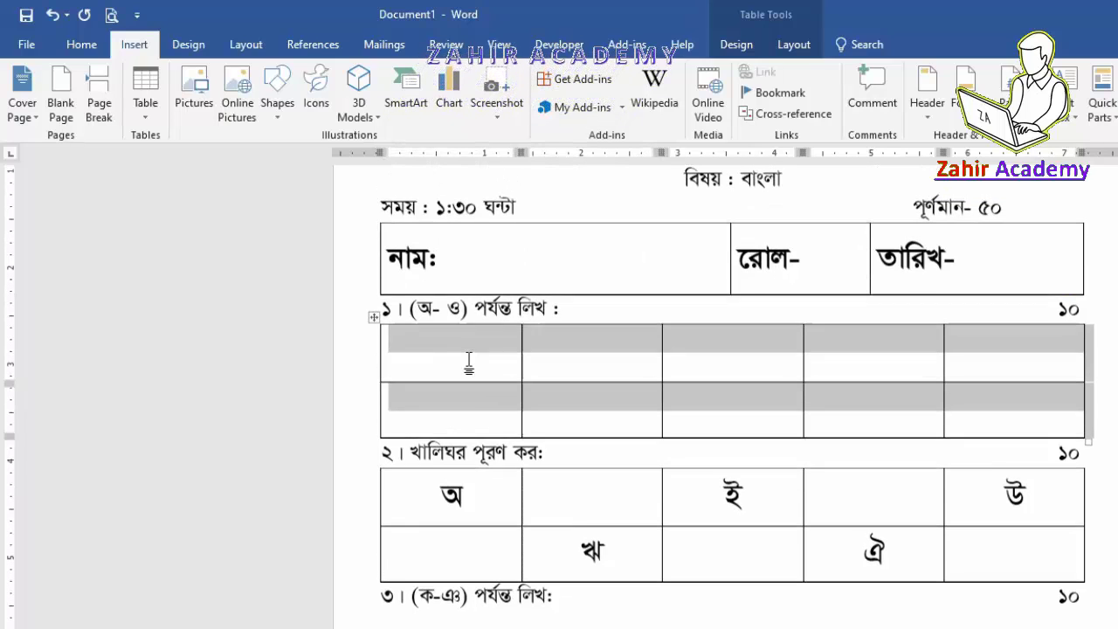
{"action": "scroll", "coordinate": [521, 432], "scroll_direction": "down", "scroll_amount": 2}
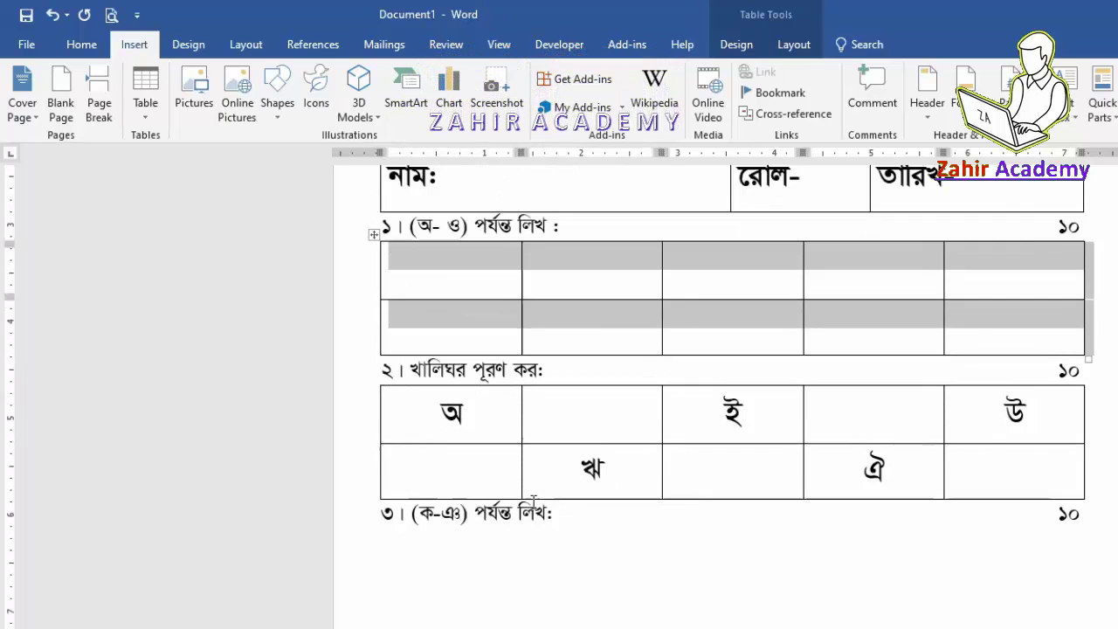
{"action": "scroll", "coordinate": [411, 512], "scroll_direction": "down", "scroll_amount": 1}
{"action": "left_click", "coordinate": [426, 490]}
{"action": "key", "text": "ctrl+v"}
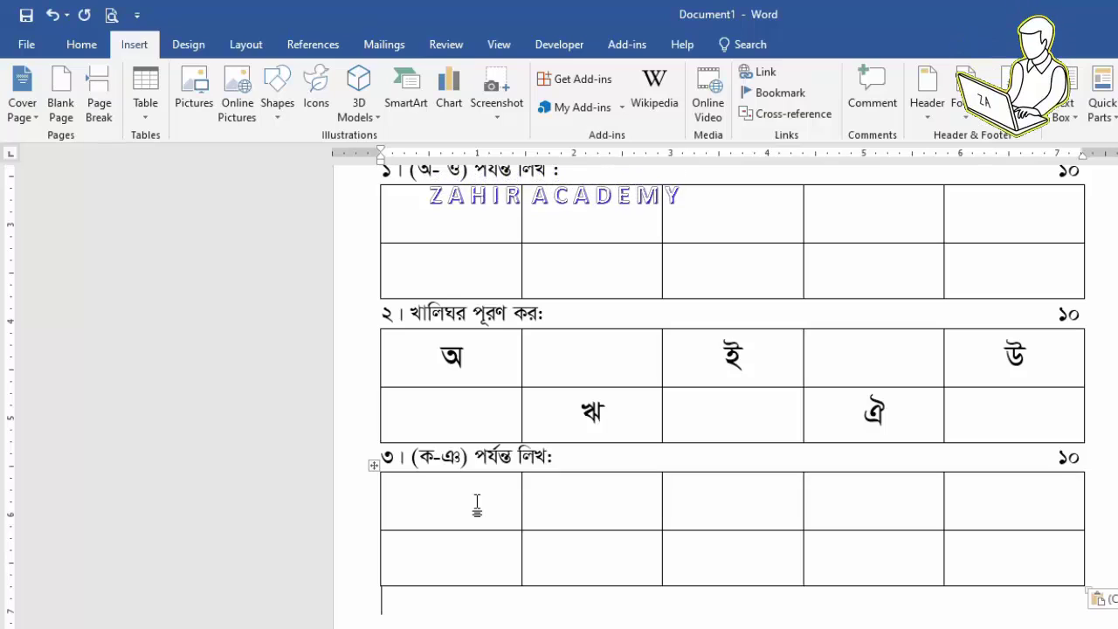
{"action": "scroll", "coordinate": [479, 501], "scroll_direction": "down", "scroll_amount": 2}
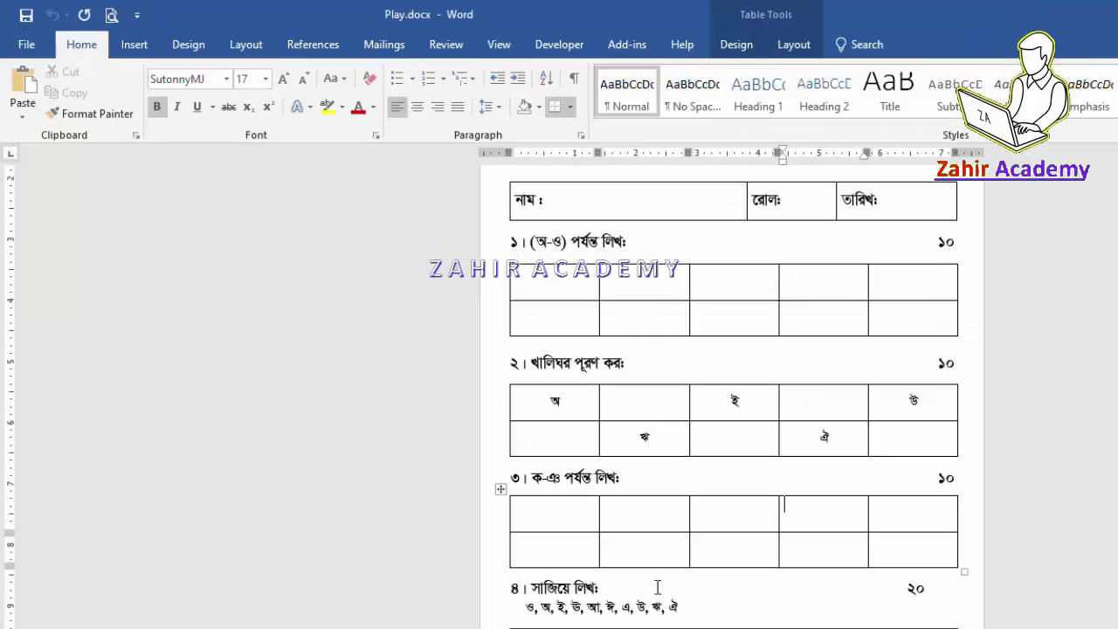
{"action": "scroll", "coordinate": [580, 554], "scroll_direction": "down", "scroll_amount": 1}
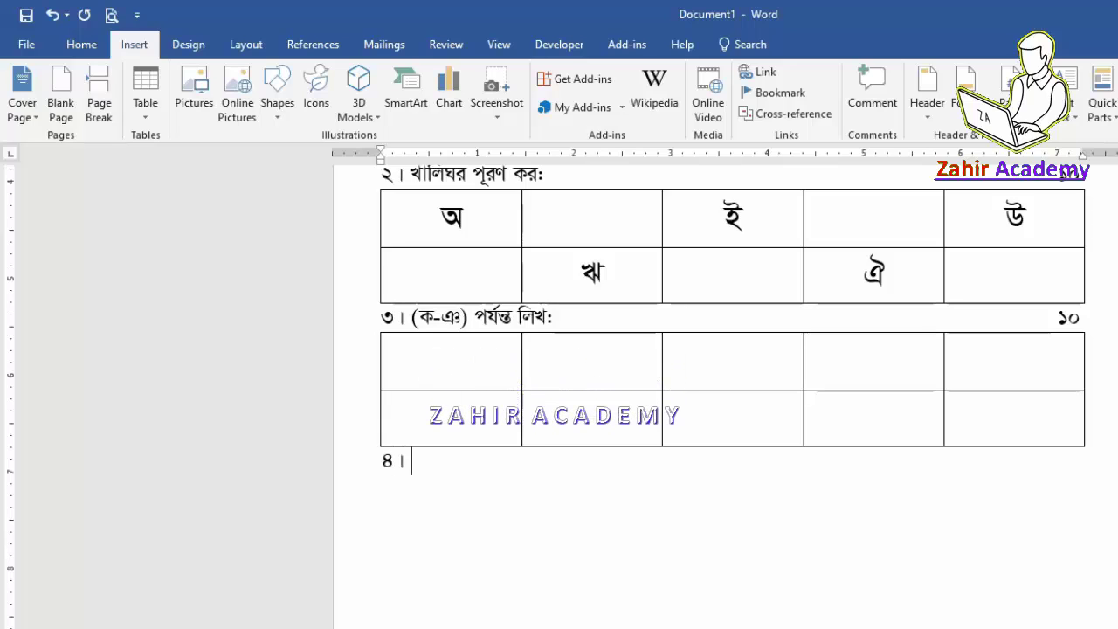
Step: Complete question ৪ 'সাজিয়ে লিখ' with marks ২০ at the right margin
{"action": "type", "text": "সাজিয়ে লি"}
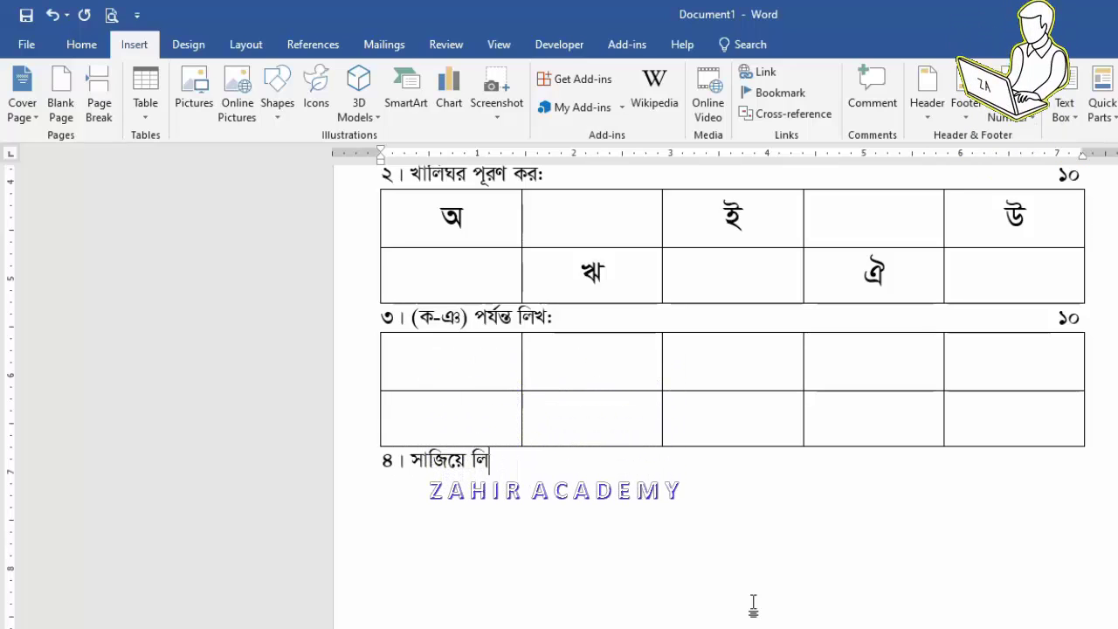
{"action": "type", "text": "খ:"}
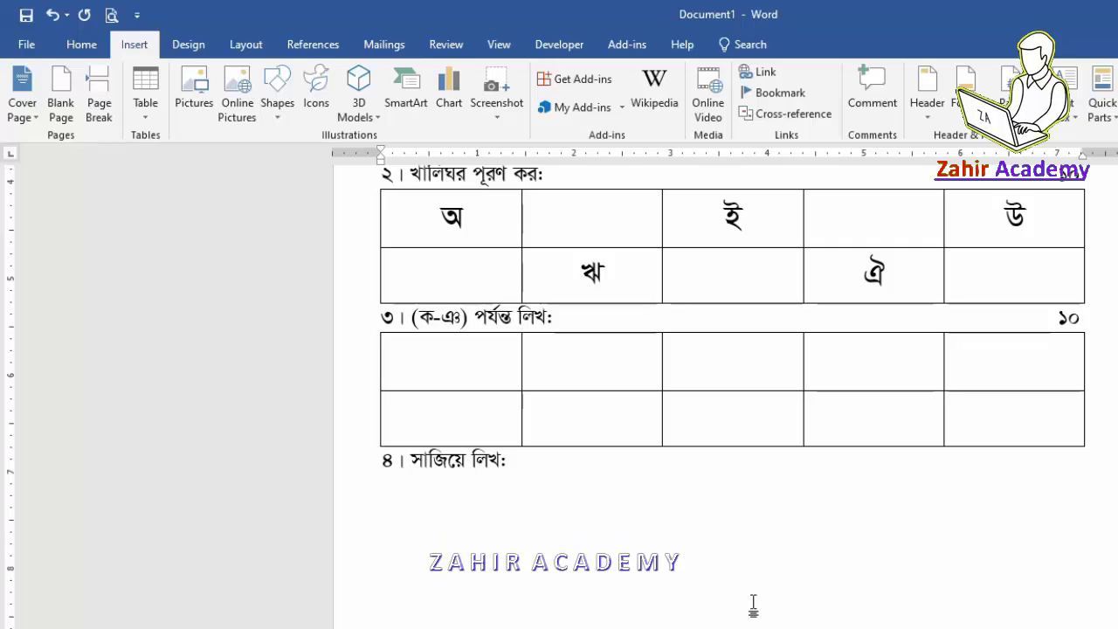
{"action": "key", "text": "Tab"}
{"action": "key", "text": "Tab"}
{"action": "key", "text": "Tab"}
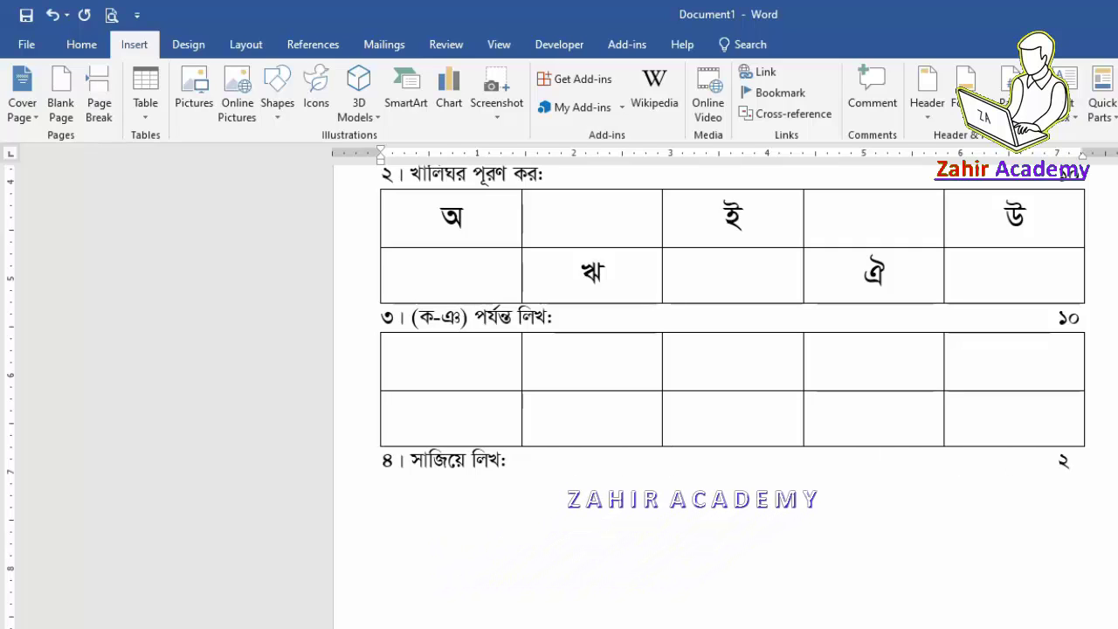
{"action": "type", "text": "০"}
{"action": "key", "text": "Return"}
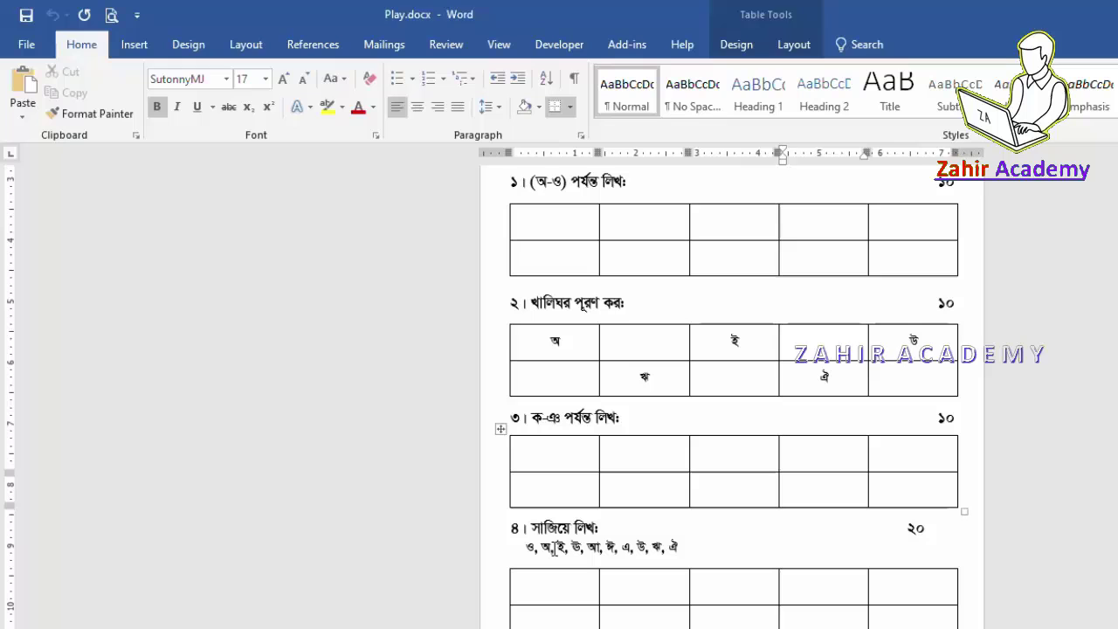
Step: Type the jumbled letters 'ও, অ, ই, উ, আ, ঈ, এ, উ,' on the line below
{"action": "left_click", "coordinate": [553, 546]}
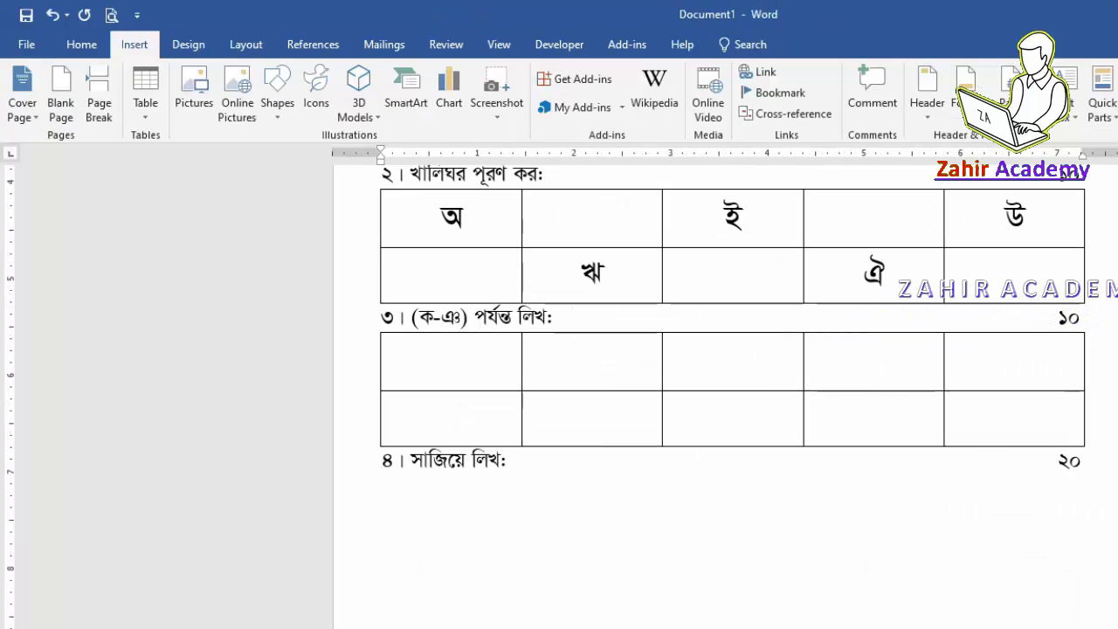
{"action": "type", "text": "ও,"}
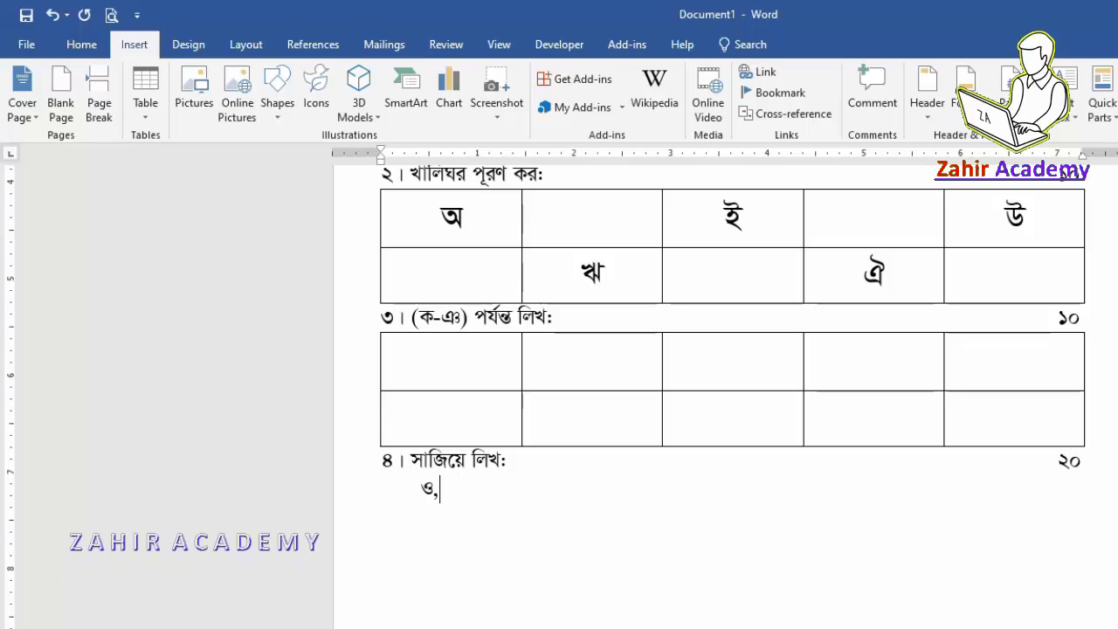
{"action": "type", "text": " অ"}
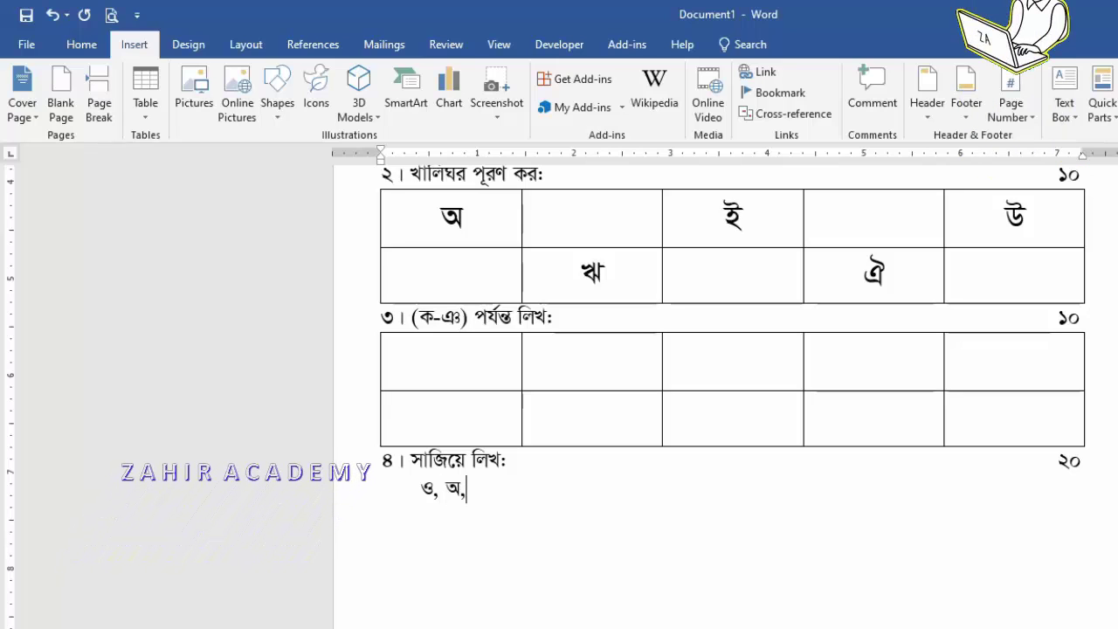
{"action": "type", "text": ", "}
{"action": "type", "text": "ই, উ,"}
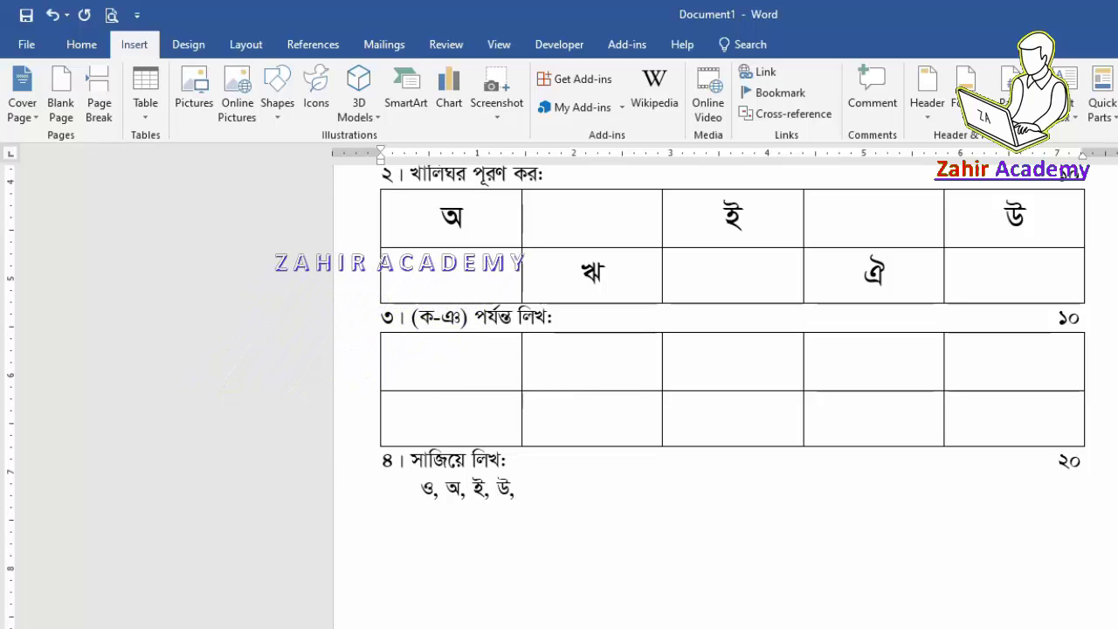
{"action": "type", "text": " আ, ঈ, "}
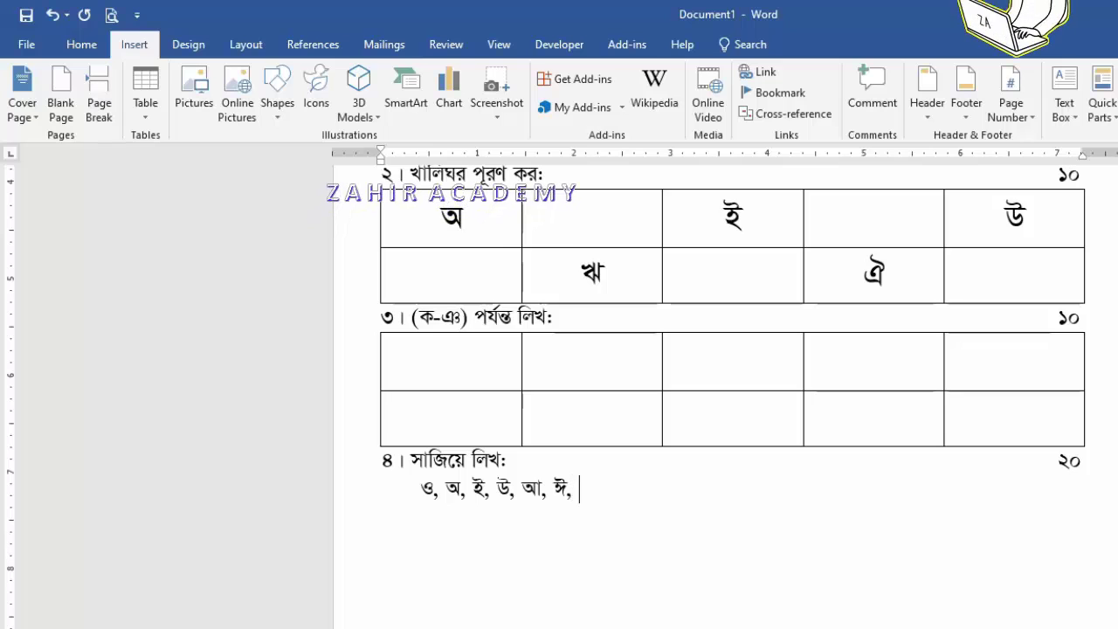
{"action": "type", "text": "এ,"}
{"action": "type", "text": " উ"}
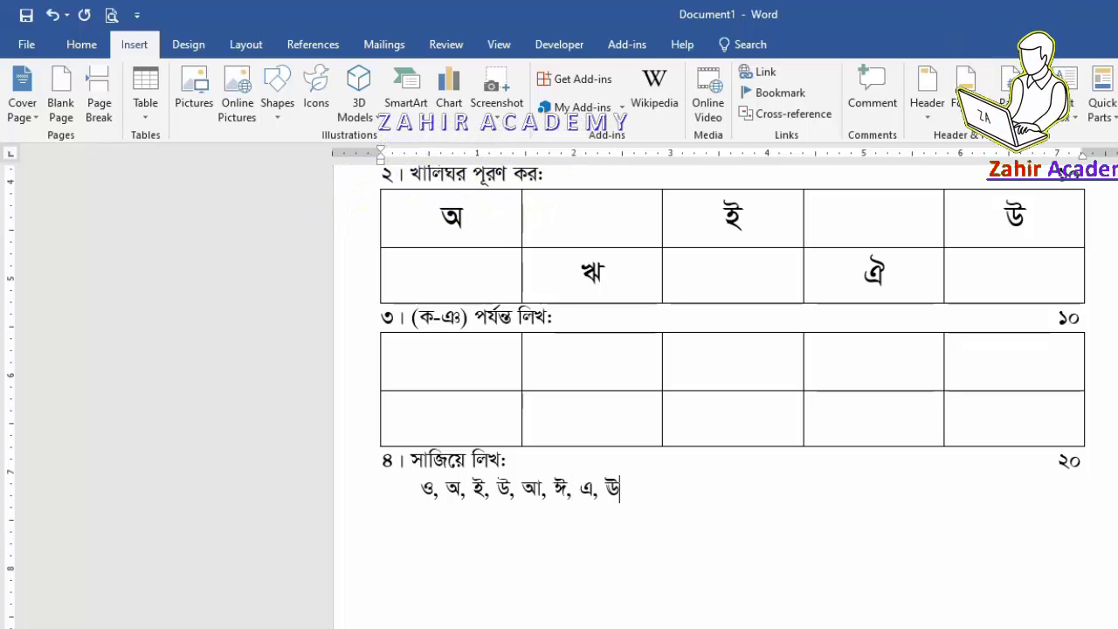
{"action": "type", "text": ", ঋ, ঐ"}
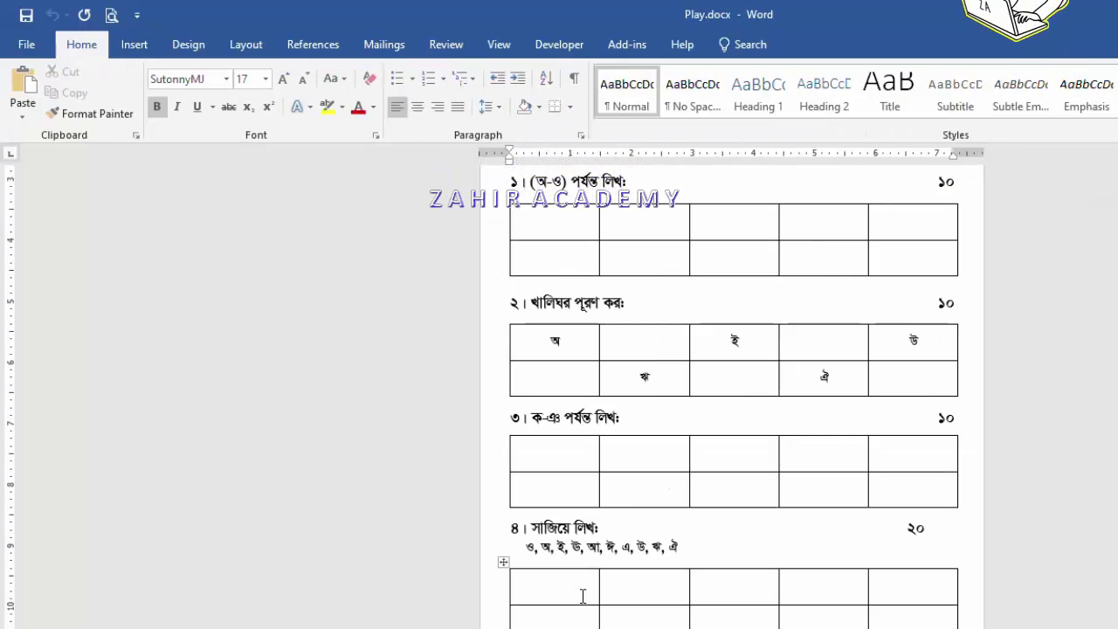
Step: Select the first two-row, five-column answer grid in the reference paper Play.docx
{"action": "left_click", "coordinate": [629, 586]}
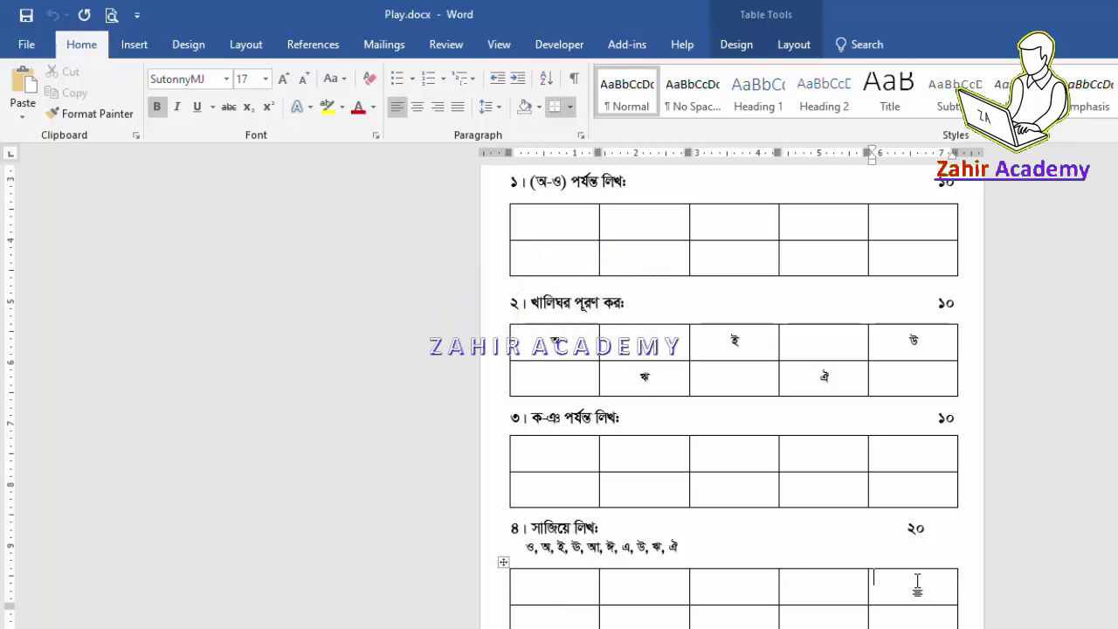
{"action": "scroll", "coordinate": [560, 283], "scroll_direction": "up", "scroll_amount": 2}
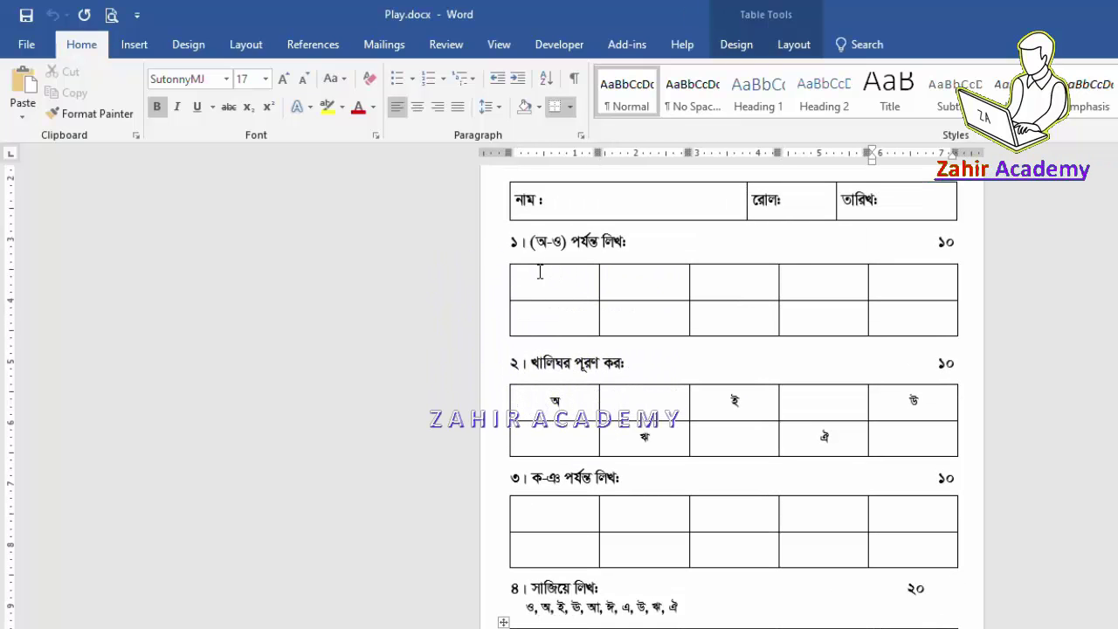
{"action": "left_click", "coordinate": [505, 260]}
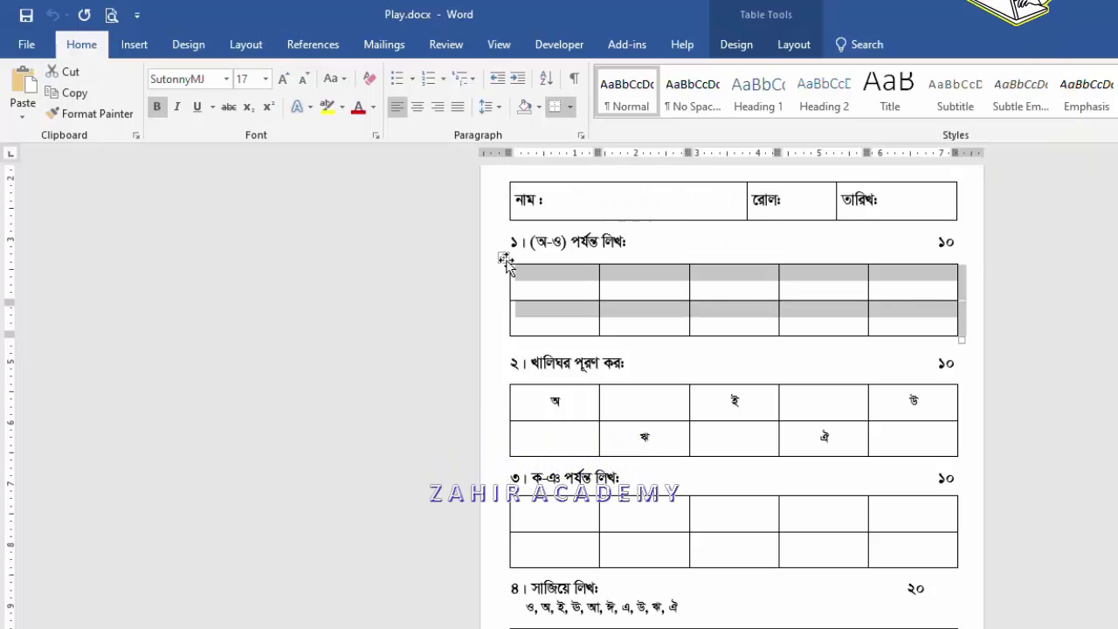
{"action": "scroll", "coordinate": [558, 437], "scroll_direction": "down", "scroll_amount": 5}
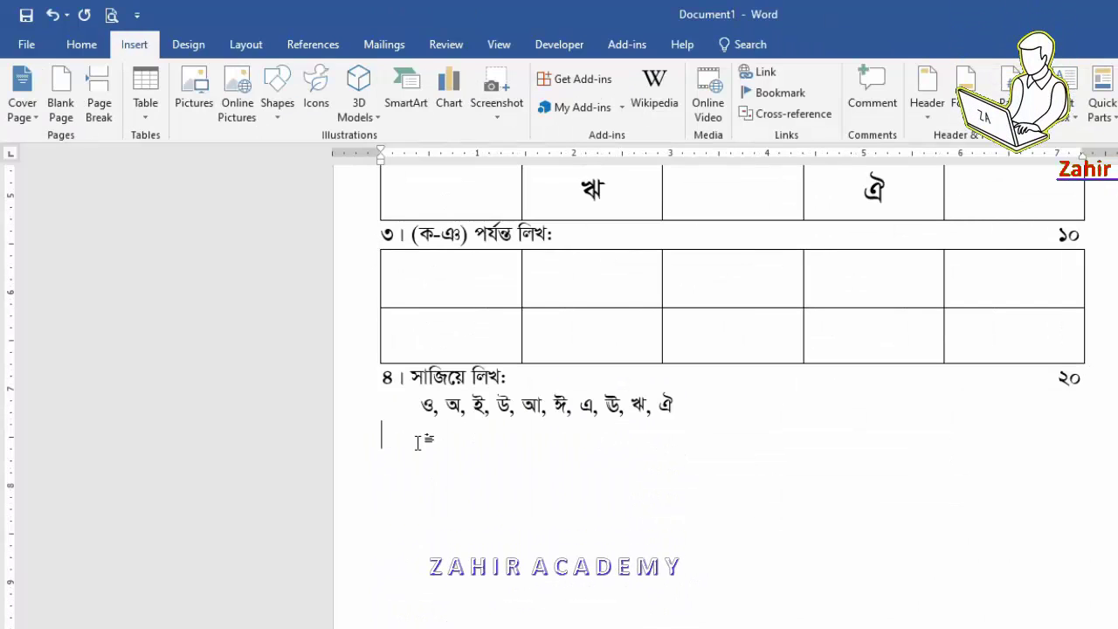
{"action": "scroll", "coordinate": [643, 464], "scroll_direction": "up", "scroll_amount": 3}
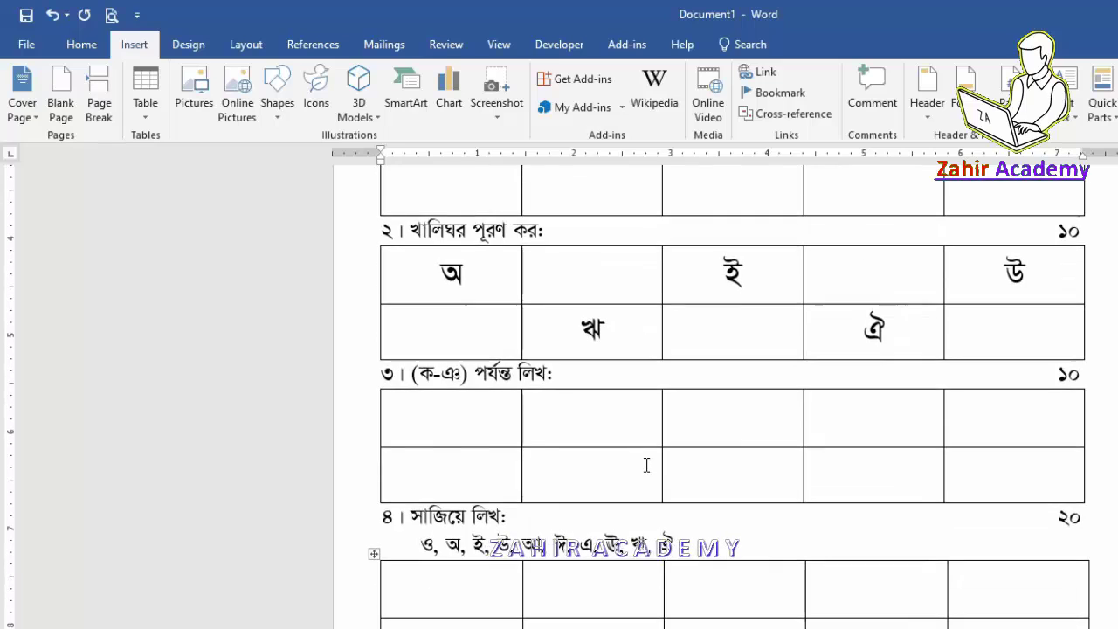
{"action": "scroll", "coordinate": [643, 464], "scroll_direction": "down", "scroll_amount": 4}
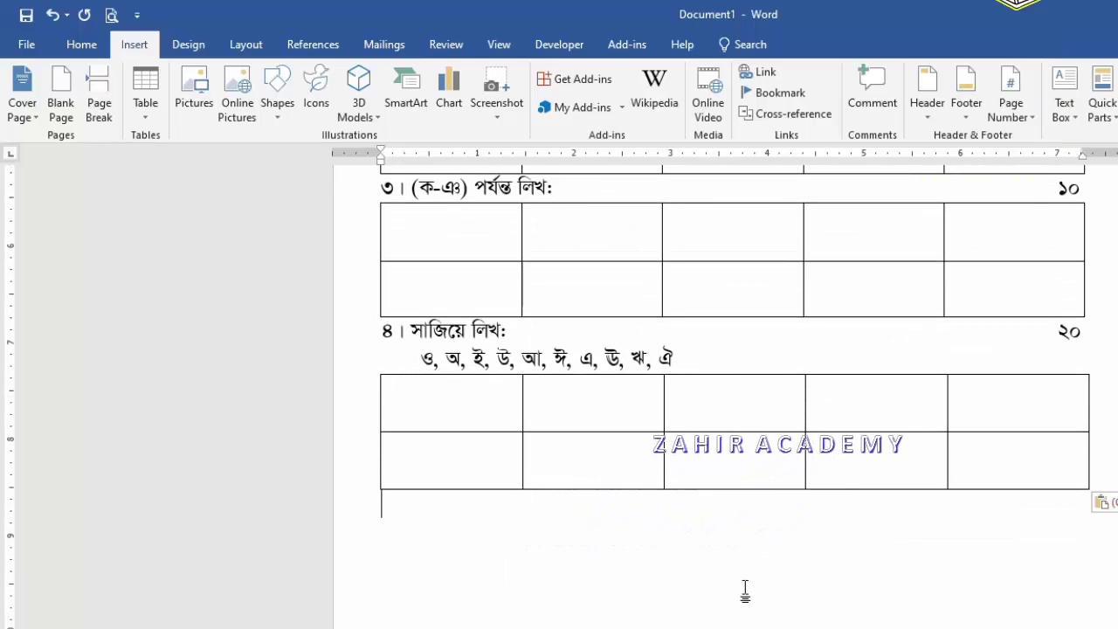
{"action": "scroll", "coordinate": [743, 591], "scroll_direction": "up", "scroll_amount": 6}
{"action": "scroll", "coordinate": [900, 492], "scroll_direction": "up", "scroll_amount": 6}
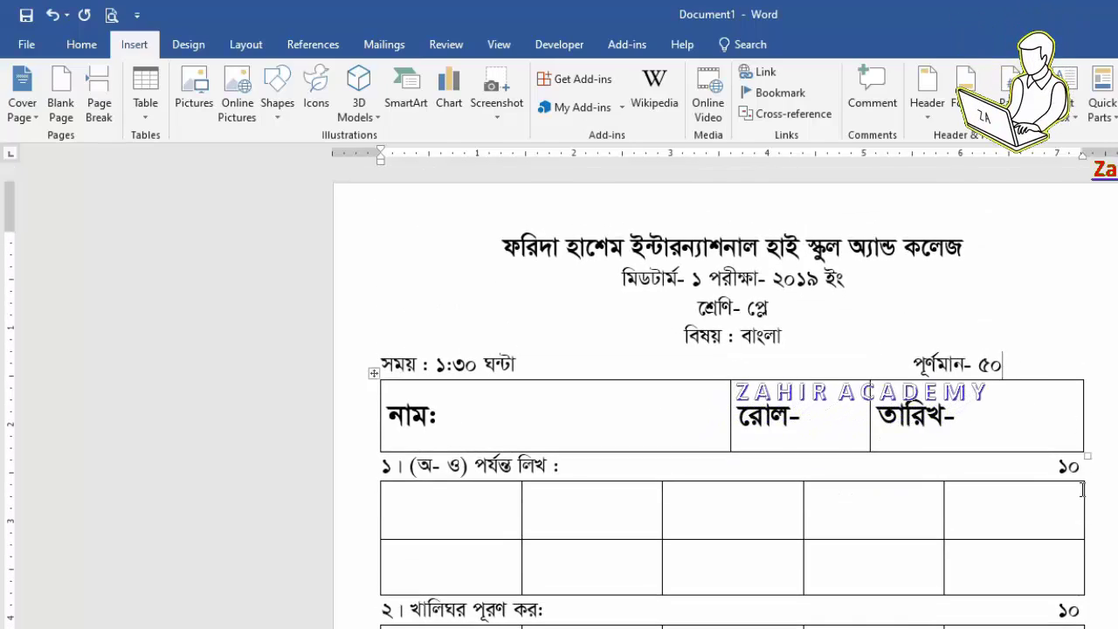
{"action": "scroll", "coordinate": [1088, 594], "scroll_direction": "down", "scroll_amount": 3}
{"action": "scroll", "coordinate": [1088, 595], "scroll_direction": "down", "scroll_amount": 3}
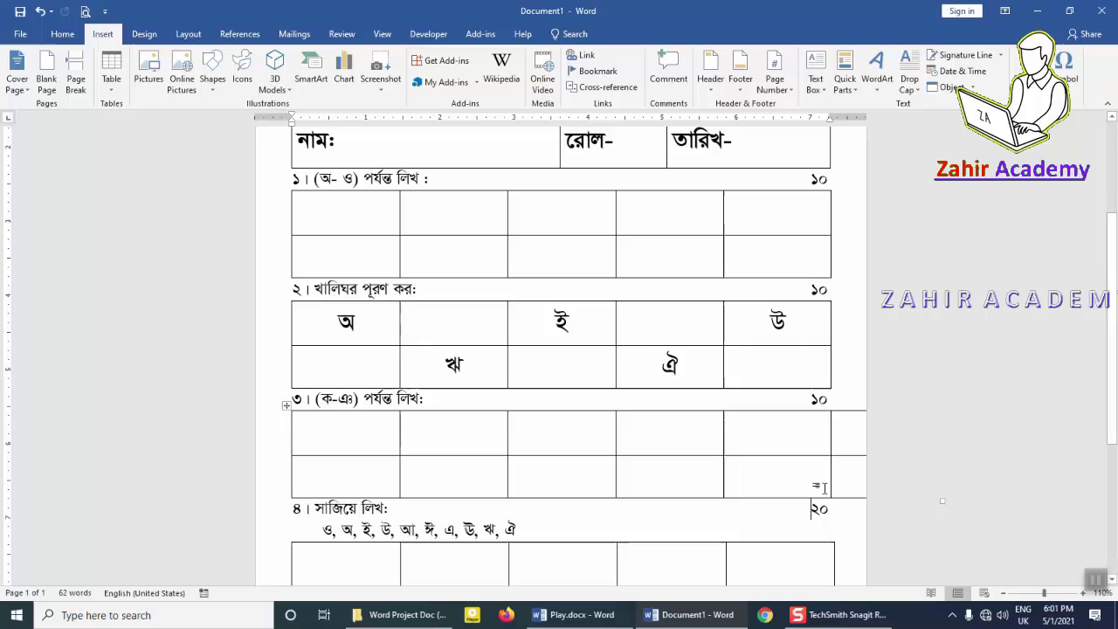
{"action": "scroll", "coordinate": [524, 474], "scroll_direction": "down", "scroll_amount": 3}
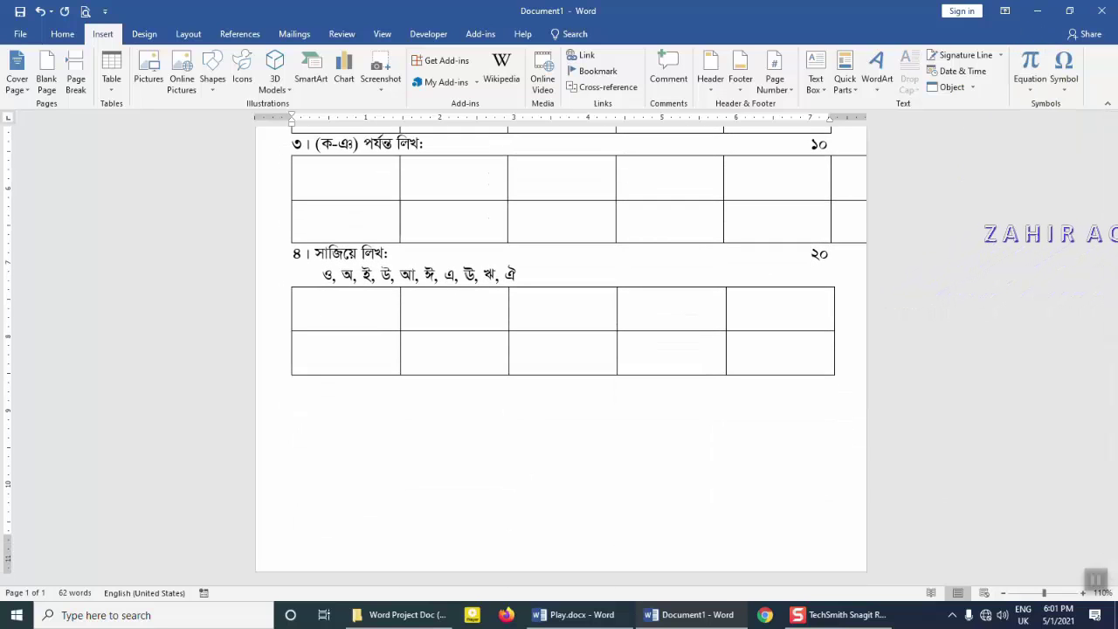
Step: Type the closing word সমাপ্ত- below the question ৪ grid and centre it
{"action": "type", "text": "সমাপ্ত-"}
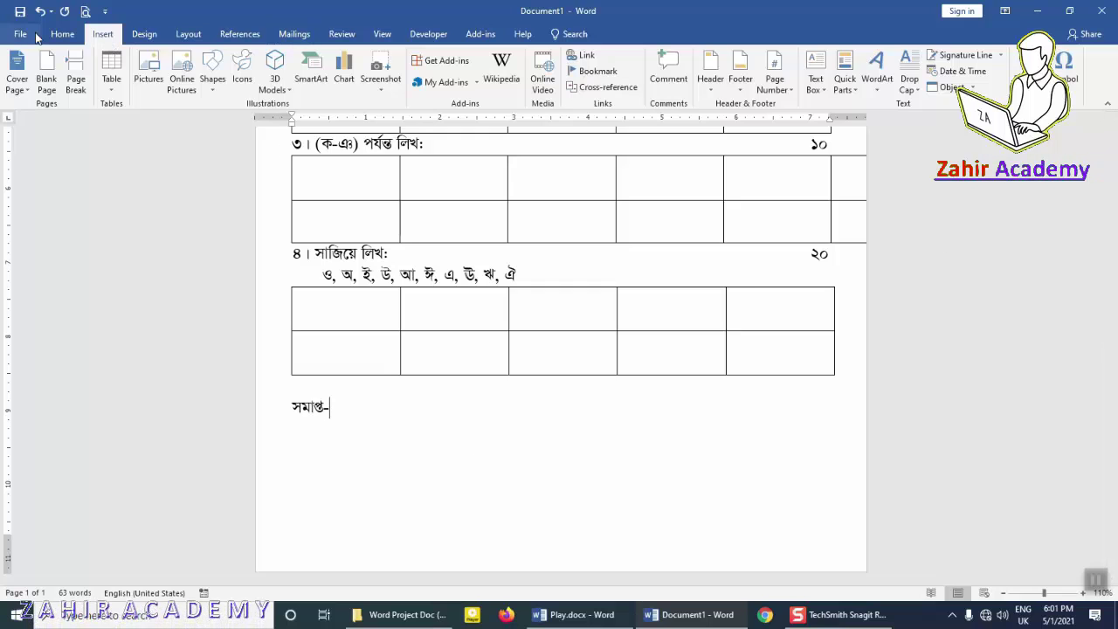
{"action": "left_click", "coordinate": [70, 36]}
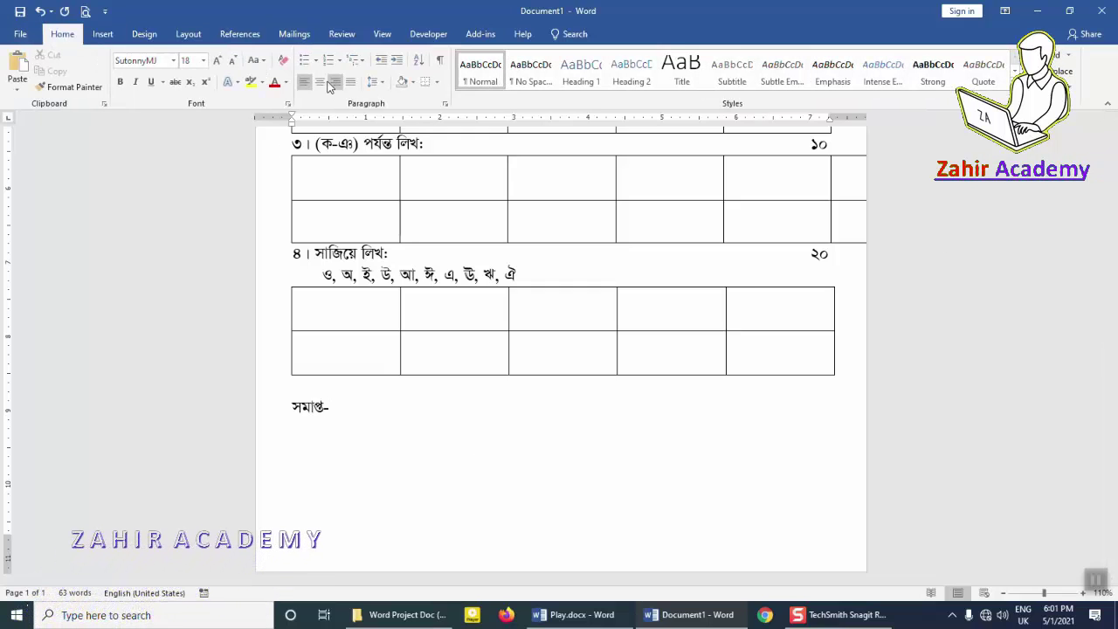
{"action": "scroll", "coordinate": [625, 229], "scroll_direction": "up", "scroll_amount": 1}
{"action": "scroll", "coordinate": [625, 229], "scroll_direction": "up", "scroll_amount": 4}
{"action": "scroll", "coordinate": [625, 229], "scroll_direction": "up", "scroll_amount": 3}
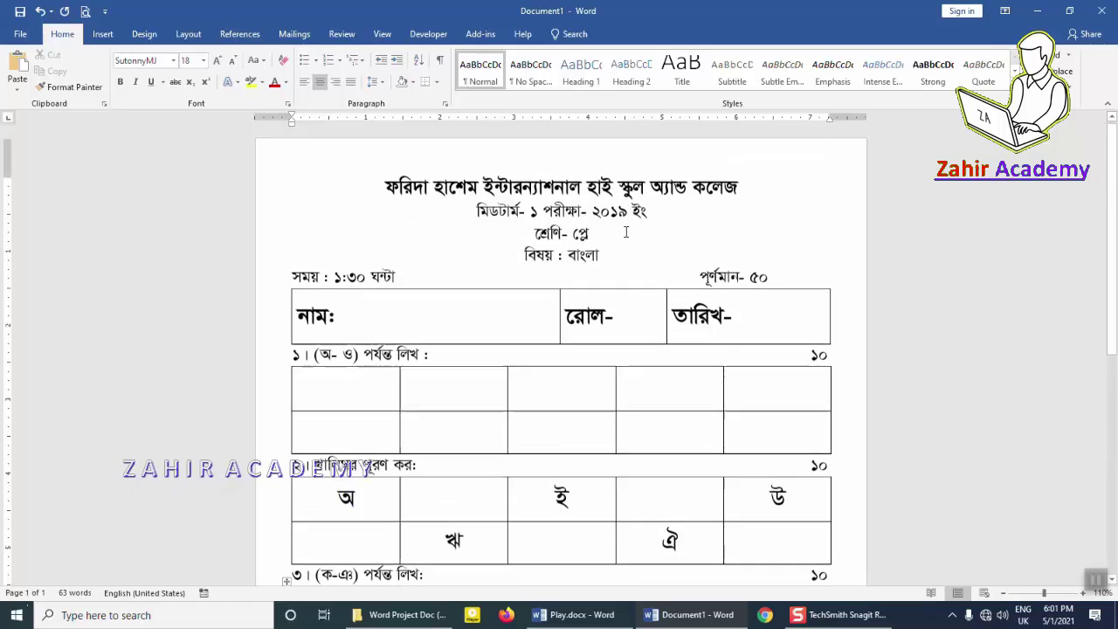
{"action": "scroll", "coordinate": [384, 263], "scroll_direction": "down", "scroll_amount": 3}
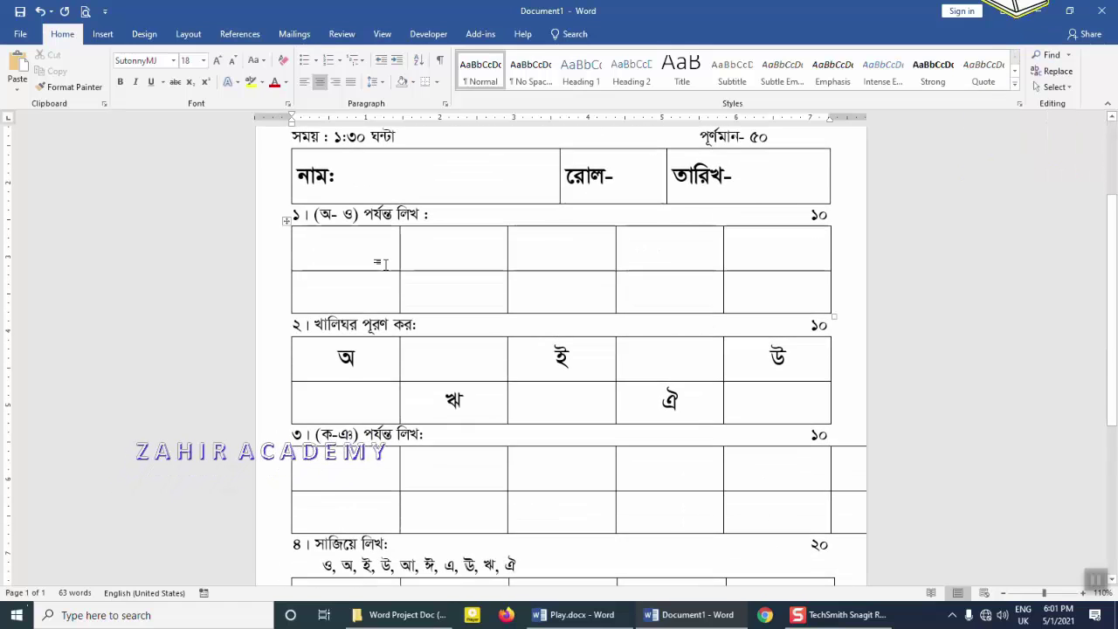
Step: Insert a blank line above the heading of question ১
{"action": "left_click", "coordinate": [295, 223]}
{"action": "key", "text": "Return"}
{"action": "scroll", "coordinate": [294, 262], "scroll_direction": "down", "scroll_amount": 1}
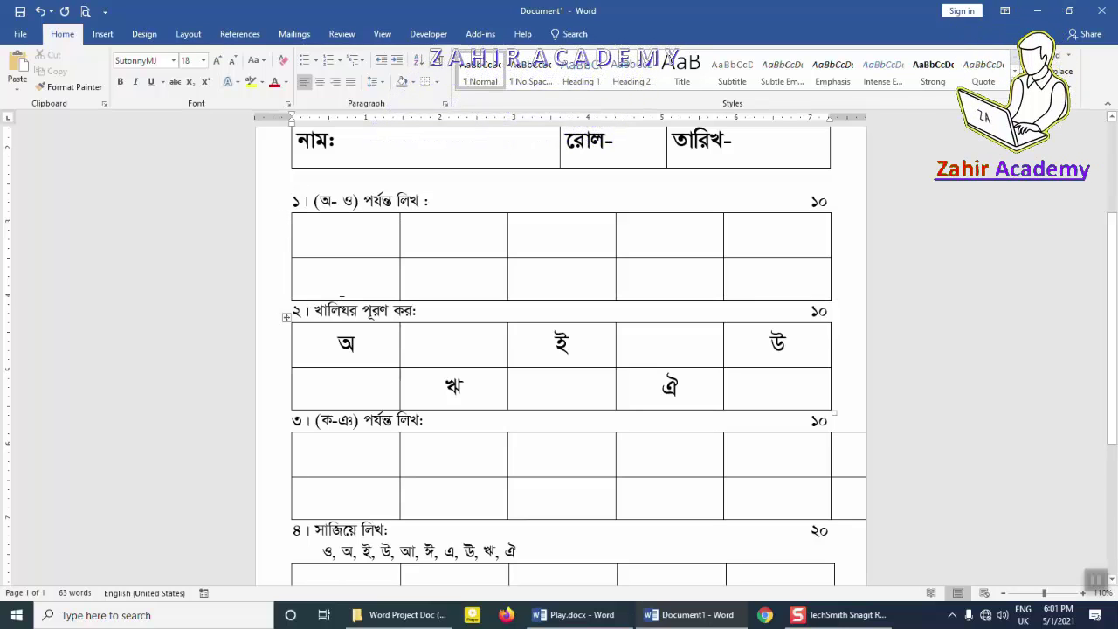
{"action": "scroll", "coordinate": [341, 301], "scroll_direction": "down", "scroll_amount": 3}
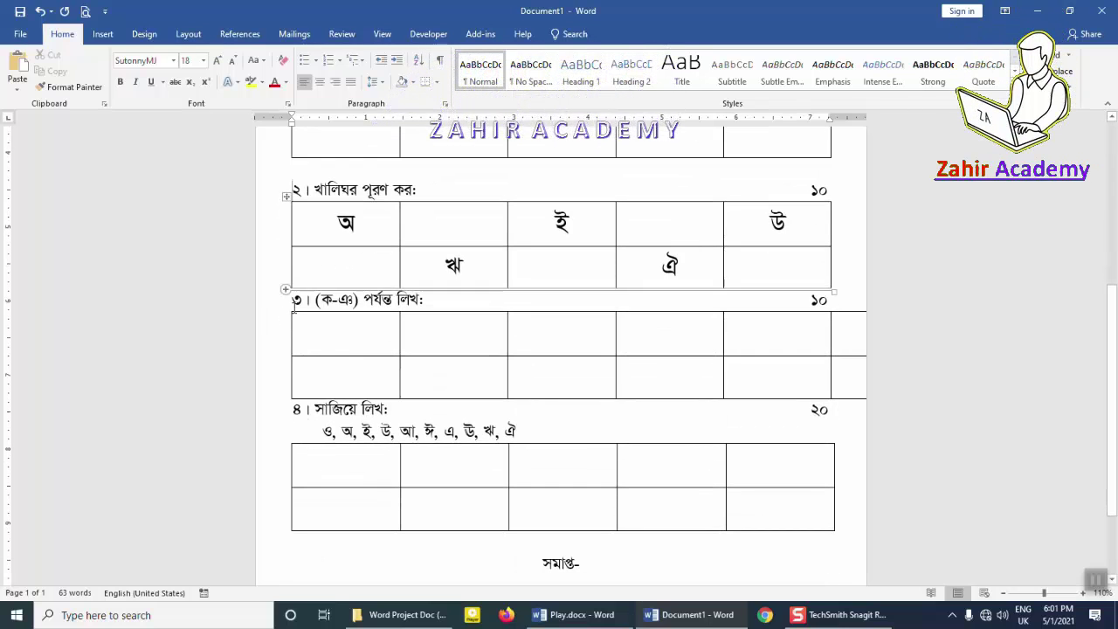
Step: Insert blank lines above the headings of questions ৩ and ৪, separating them from the grids above
{"action": "left_click", "coordinate": [294, 301]}
{"action": "key", "text": "Return"}
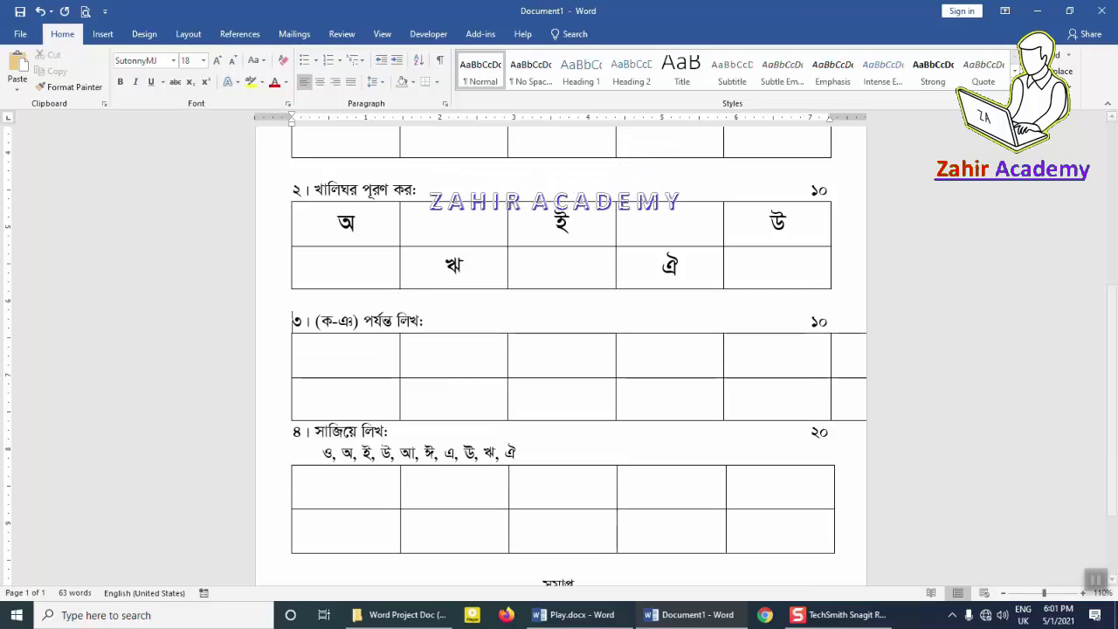
{"action": "scroll", "coordinate": [295, 321], "scroll_direction": "down", "scroll_amount": 3}
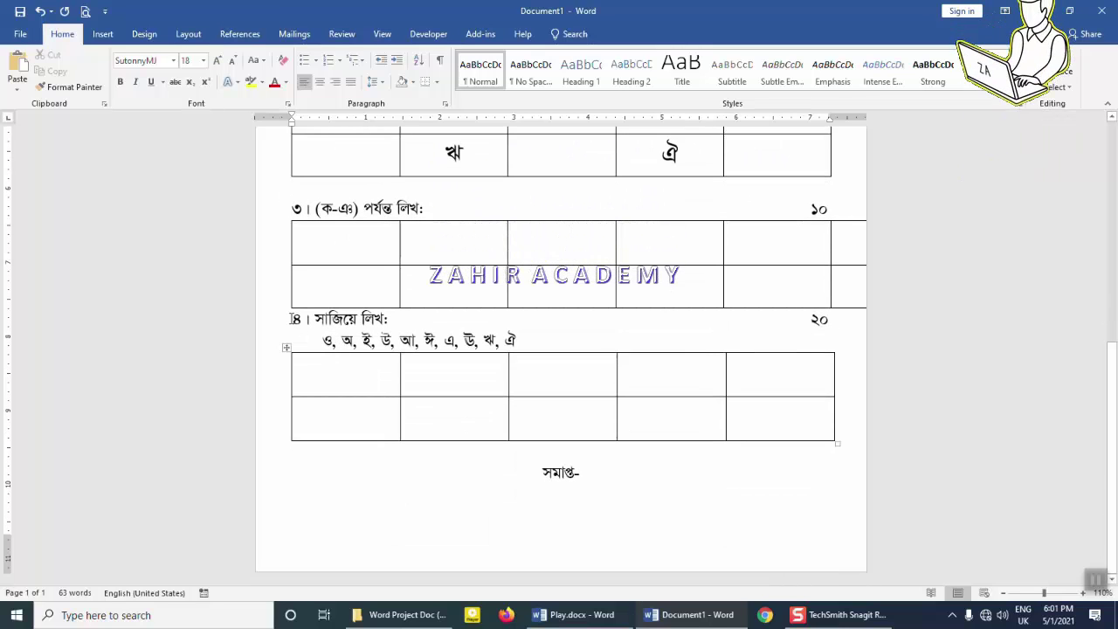
{"action": "left_click", "coordinate": [294, 319]}
{"action": "key", "text": "Return"}
{"action": "scroll", "coordinate": [489, 363], "scroll_direction": "up", "scroll_amount": 5}
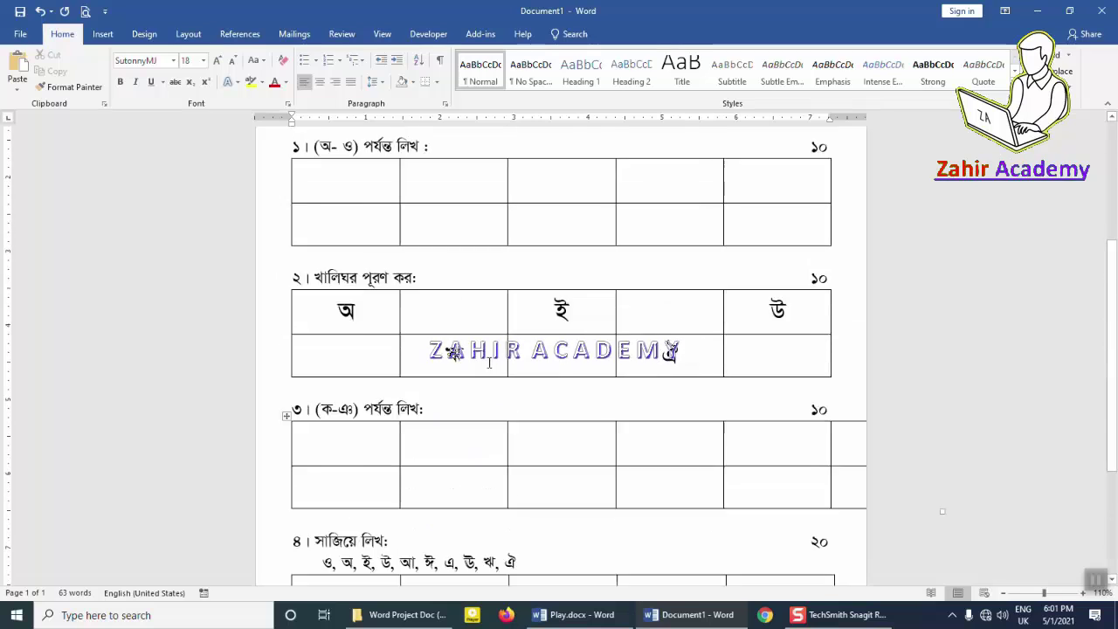
{"action": "scroll", "coordinate": [488, 363], "scroll_direction": "up", "scroll_amount": 5}
{"action": "scroll", "coordinate": [489, 363], "scroll_direction": "down", "scroll_amount": 5}
{"action": "scroll", "coordinate": [489, 363], "scroll_direction": "down", "scroll_amount": 5}
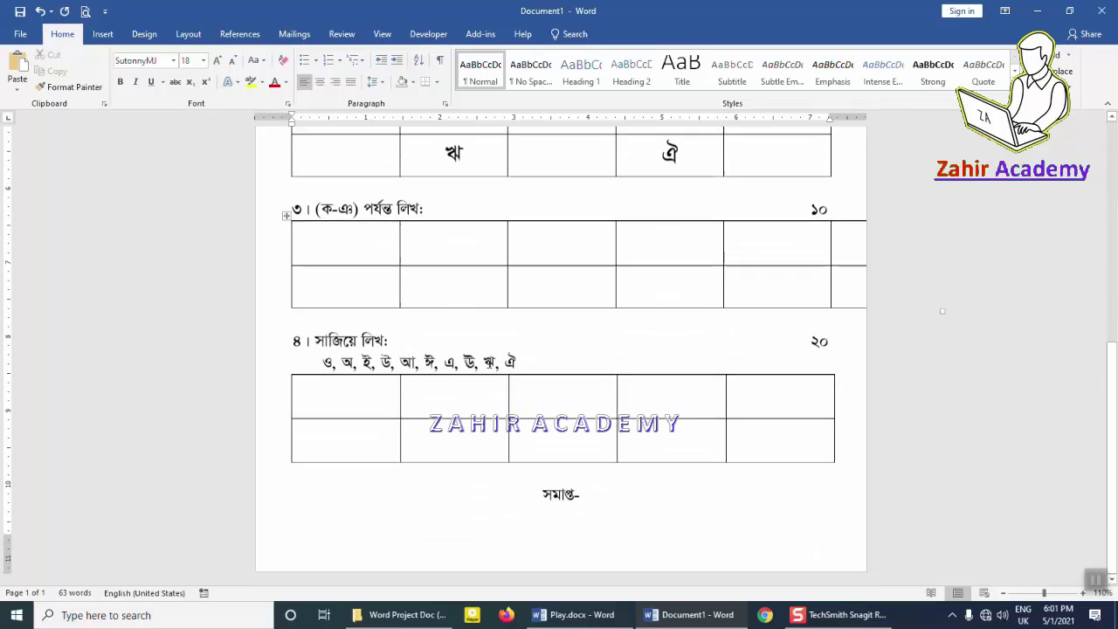
{"action": "scroll", "coordinate": [487, 361], "scroll_direction": "up", "scroll_amount": 3}
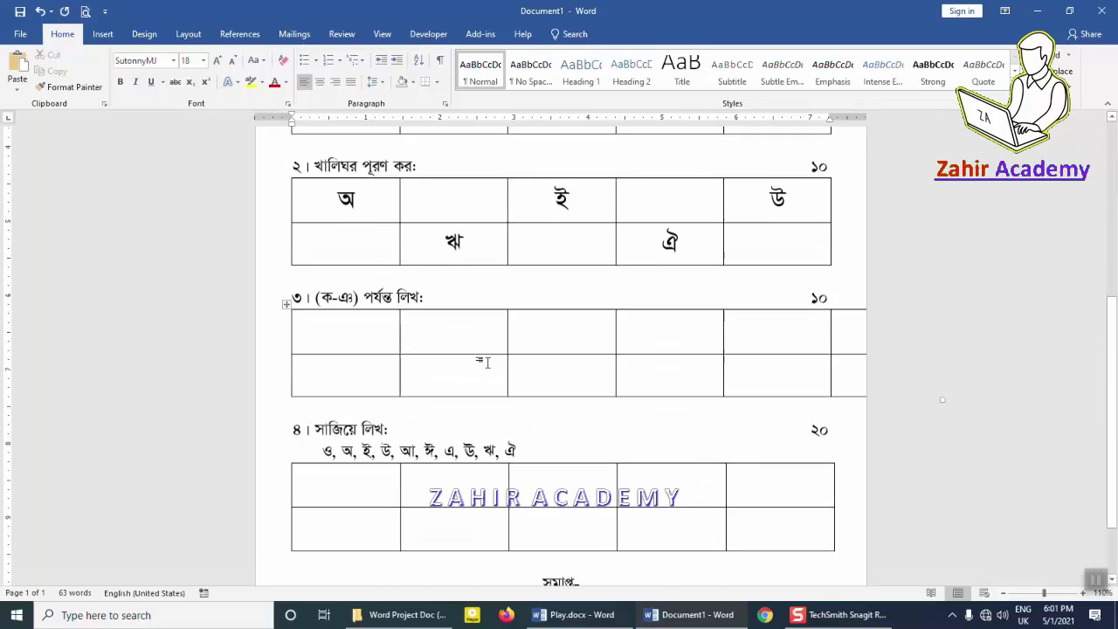
{"action": "scroll", "coordinate": [487, 361], "scroll_direction": "up", "scroll_amount": 3}
{"action": "scroll", "coordinate": [488, 362], "scroll_direction": "up", "scroll_amount": 3}
{"action": "scroll", "coordinate": [487, 361], "scroll_direction": "down", "scroll_amount": 6}
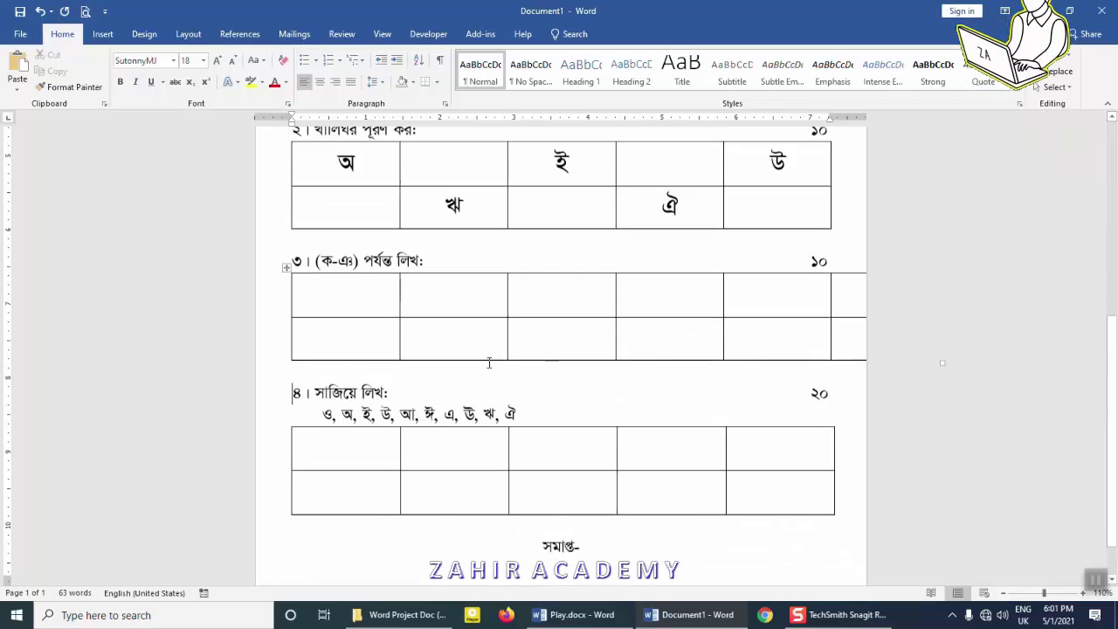
{"action": "scroll", "coordinate": [487, 361], "scroll_direction": "down", "scroll_amount": 1}
{"action": "scroll", "coordinate": [488, 362], "scroll_direction": "up", "scroll_amount": 3}
{"action": "scroll", "coordinate": [489, 362], "scroll_direction": "up", "scroll_amount": 5}
{"action": "scroll", "coordinate": [489, 361], "scroll_direction": "up", "scroll_amount": 1}
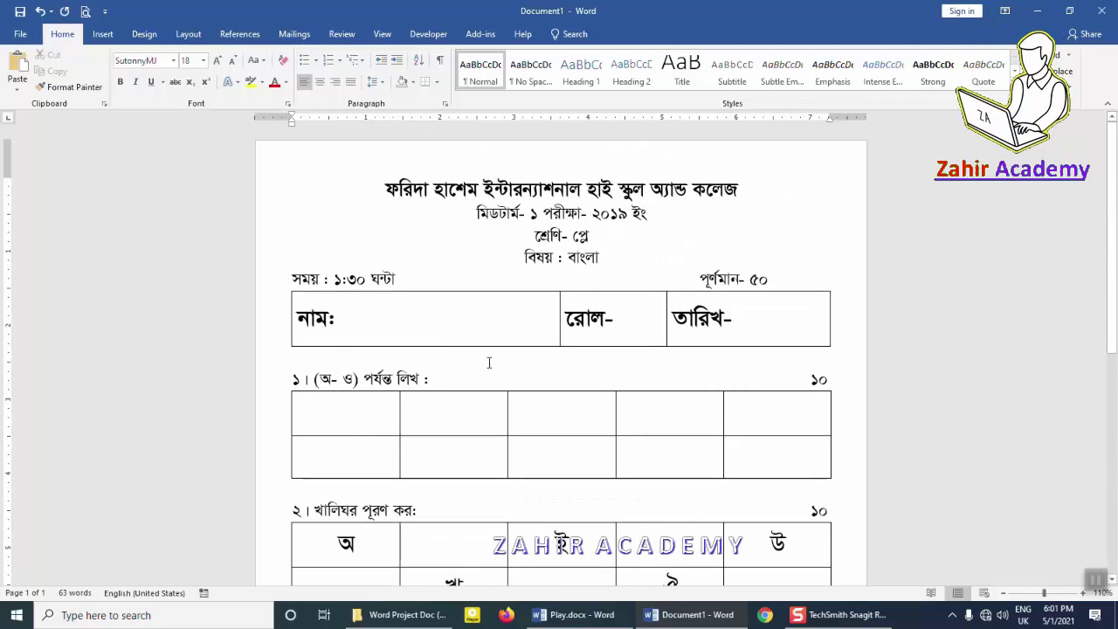